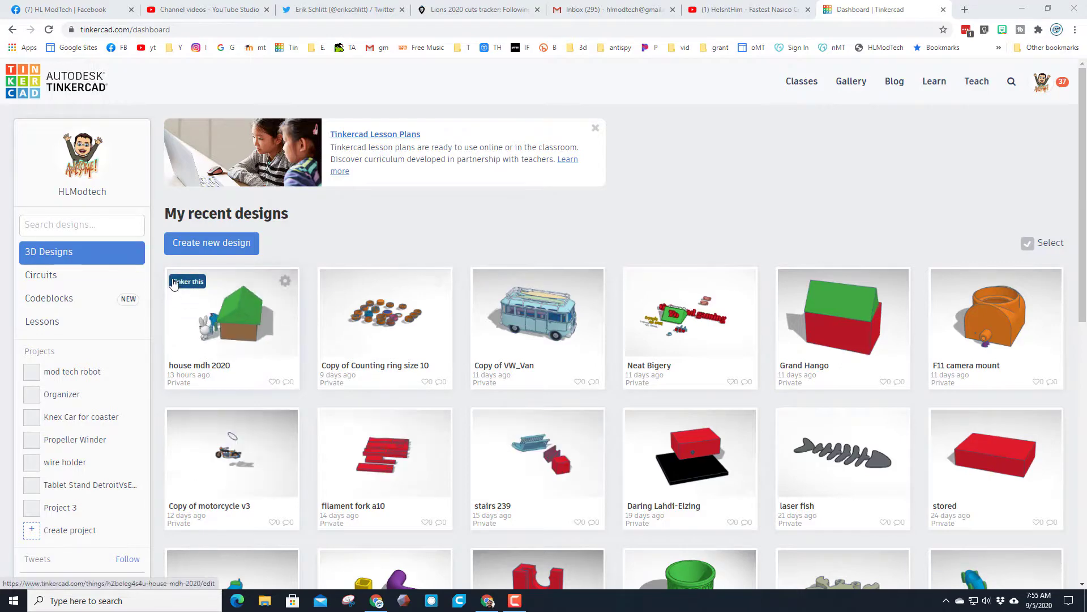
Open the 'house mdh 2020' design from the dashboard in the Tinkercad editor.
left_click(183, 286)
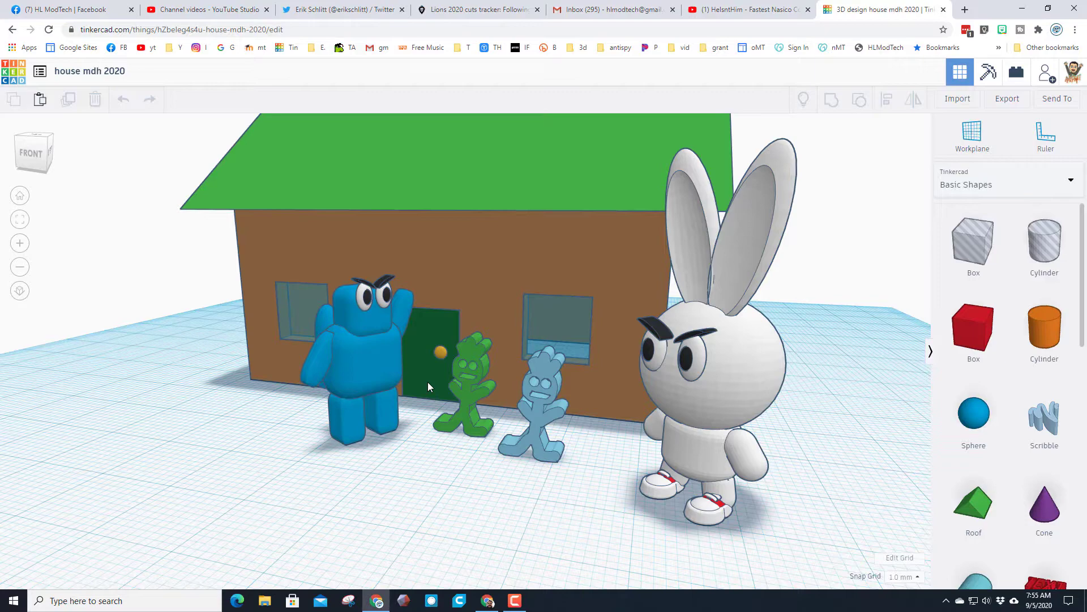
Hide the four character figures standing in front of the house.
right_click_drag(277, 498, 334, 435)
left_click_drag(327, 421, 632, 407)
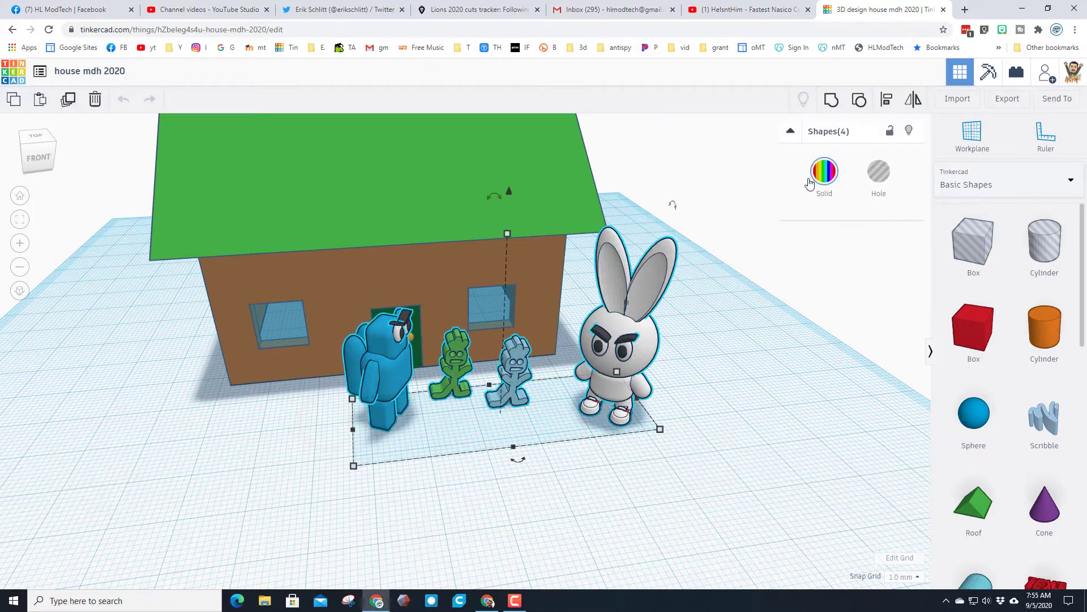
left_click(910, 134)
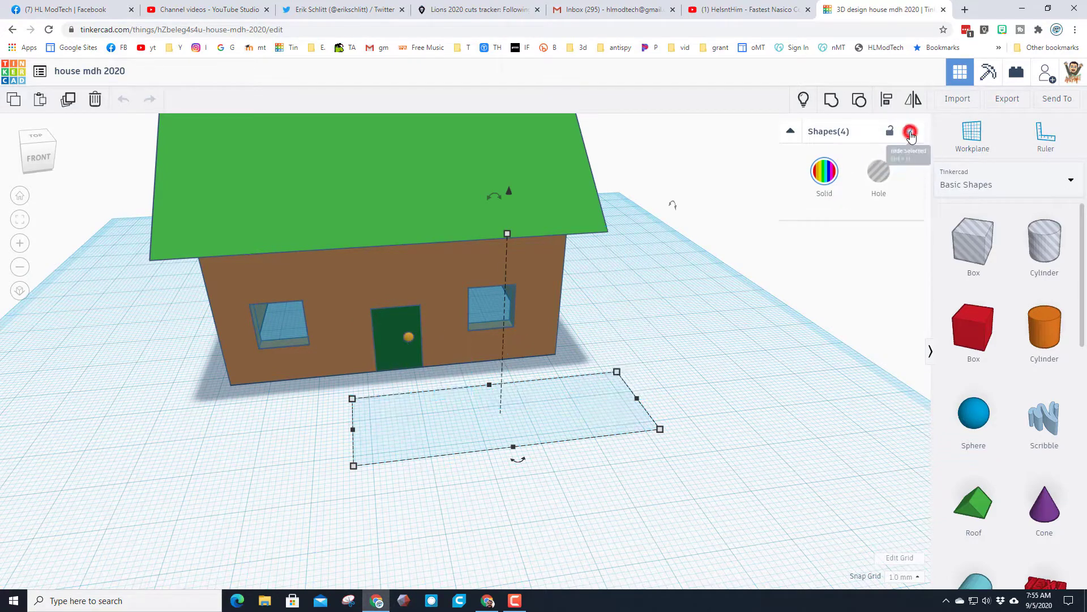
Group the green door with its knob and turn on Multicolor to keep their colours.
left_click(409, 339)
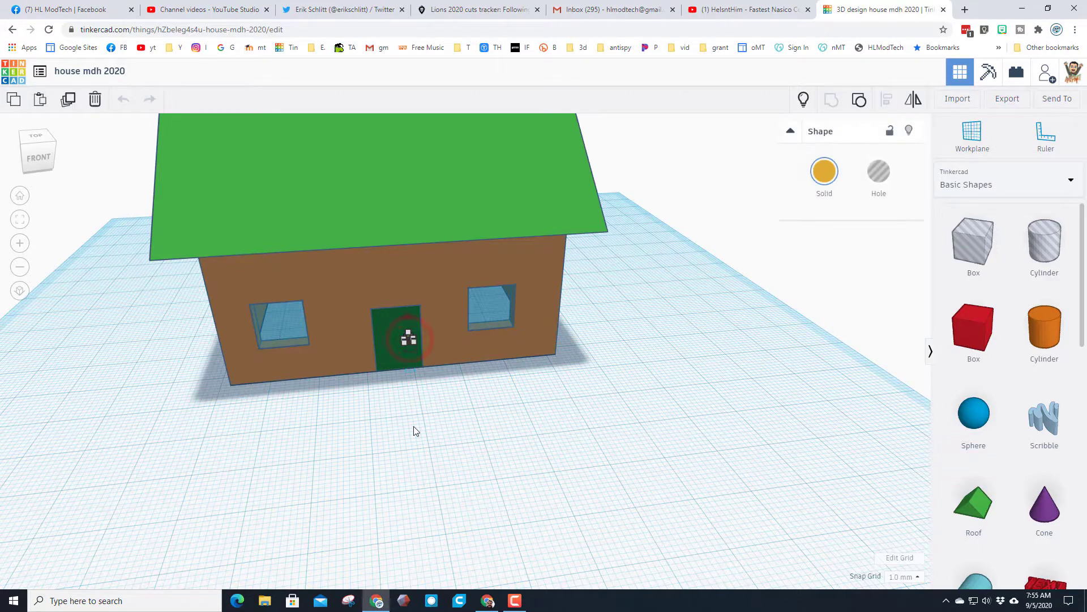
left_click(410, 448)
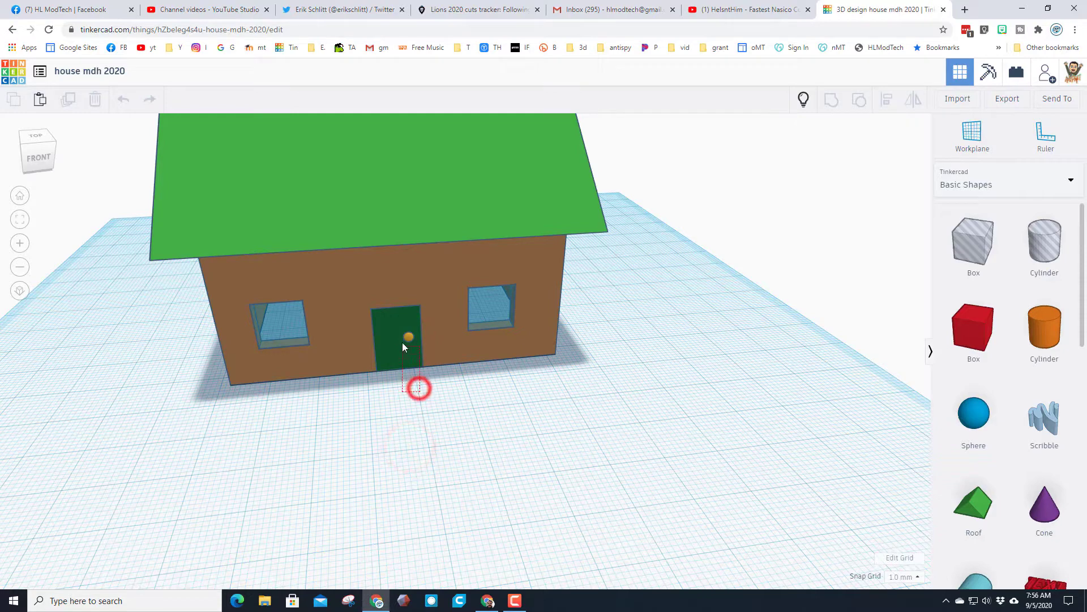
left_click_drag(403, 345, 393, 332)
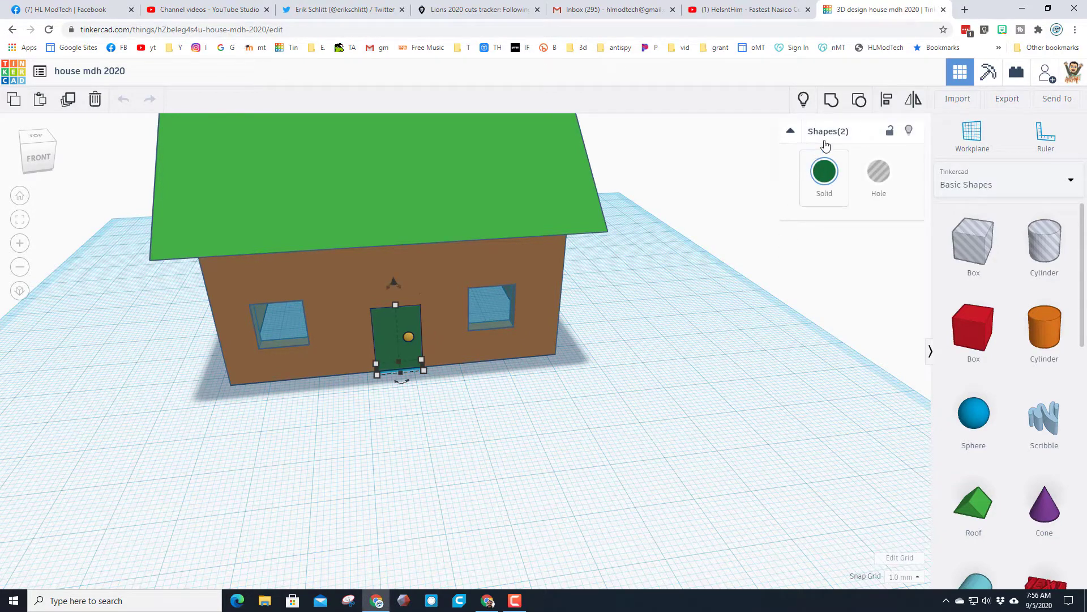
left_click(831, 100)
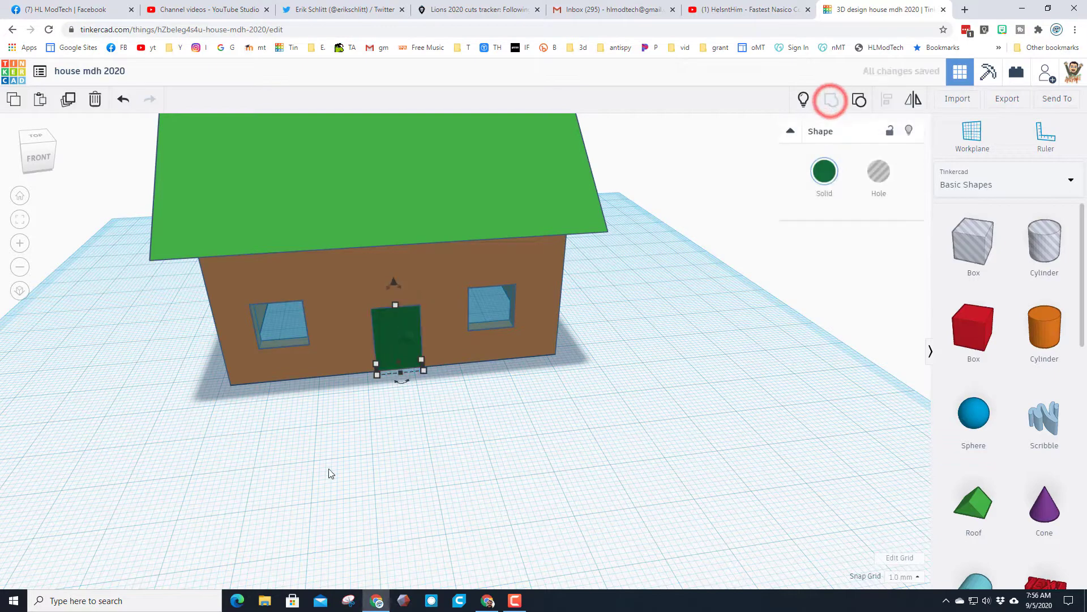
left_click_drag(410, 341, 411, 344)
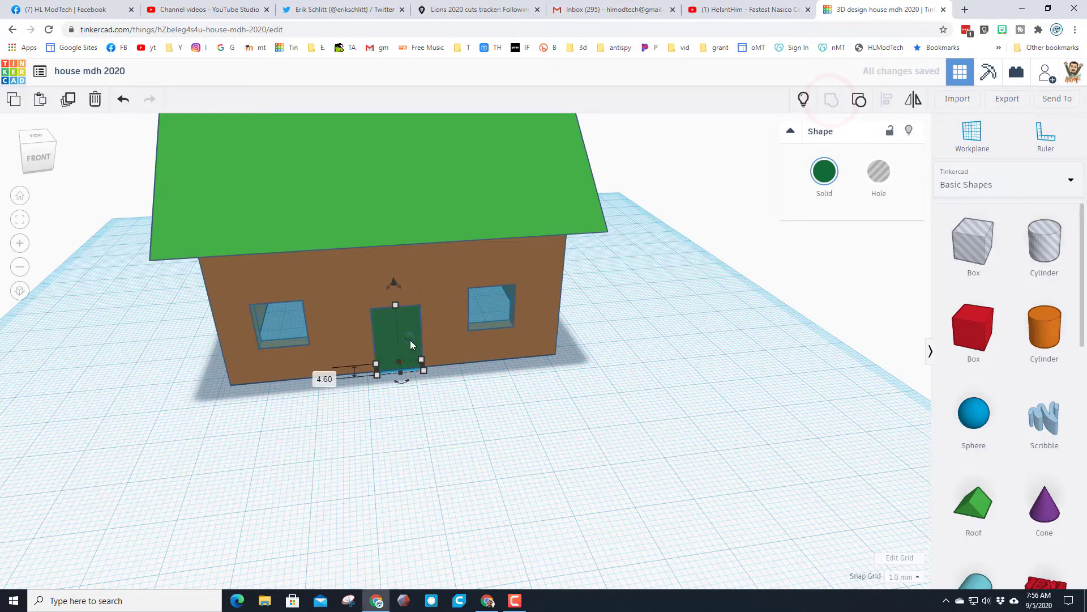
left_click(824, 180)
left_click(828, 328)
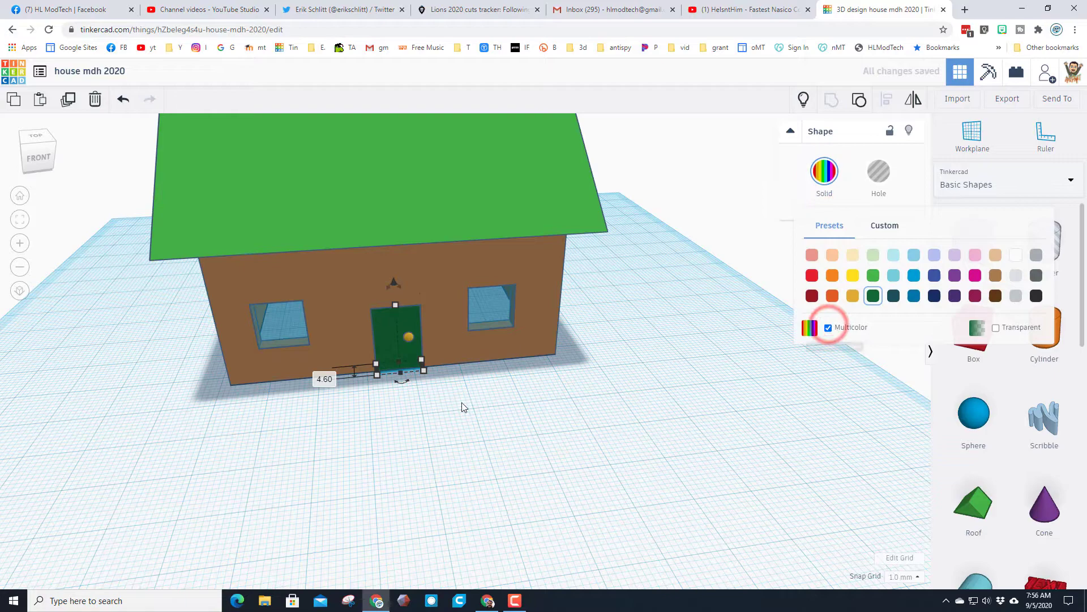
left_click(447, 401)
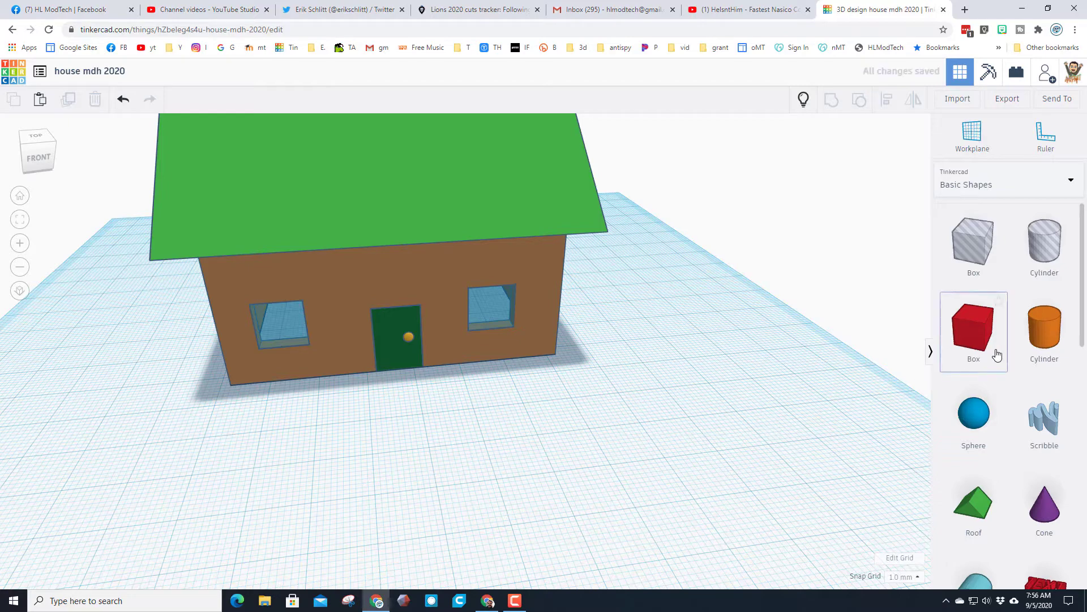
Add a cylinder in front of the door and resize it to 2 mm.
left_click_drag(1045, 334, 460, 430)
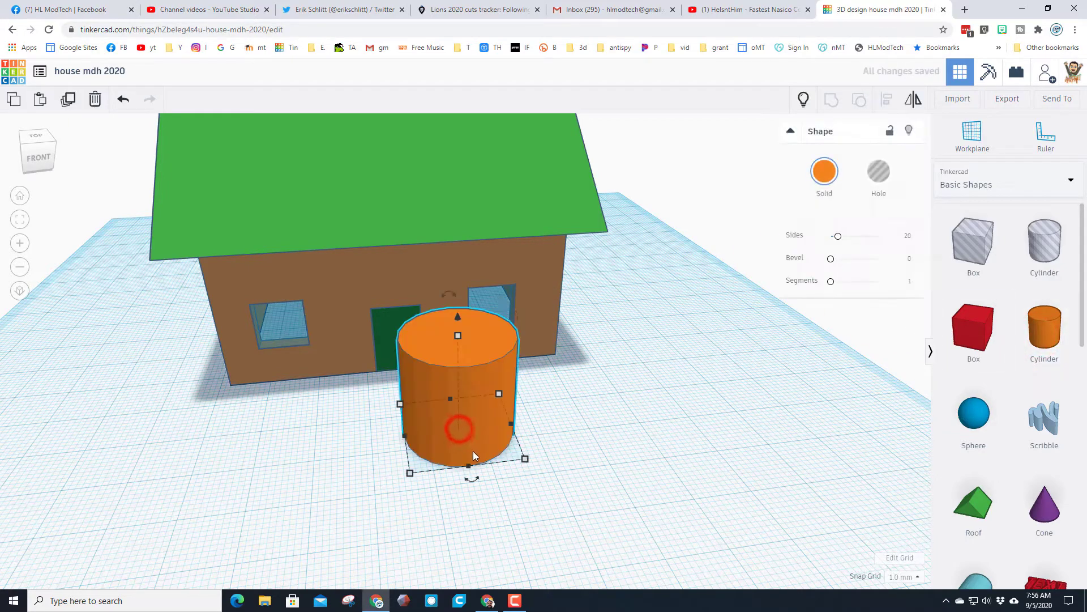
left_click_drag(458, 337, 521, 307, "shift")
type("2")
key("Return")
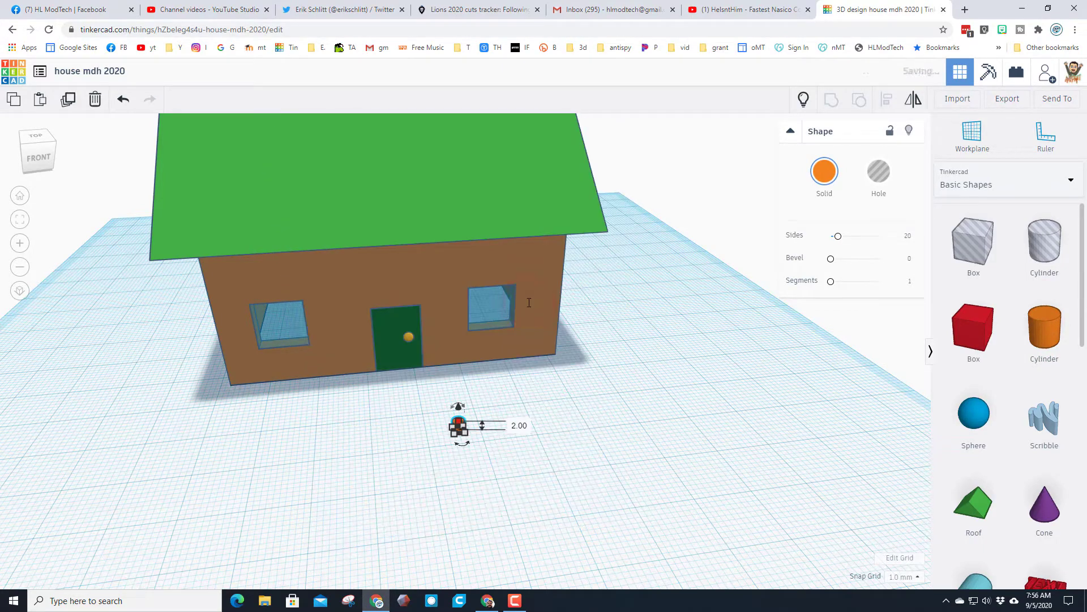
left_click(416, 504)
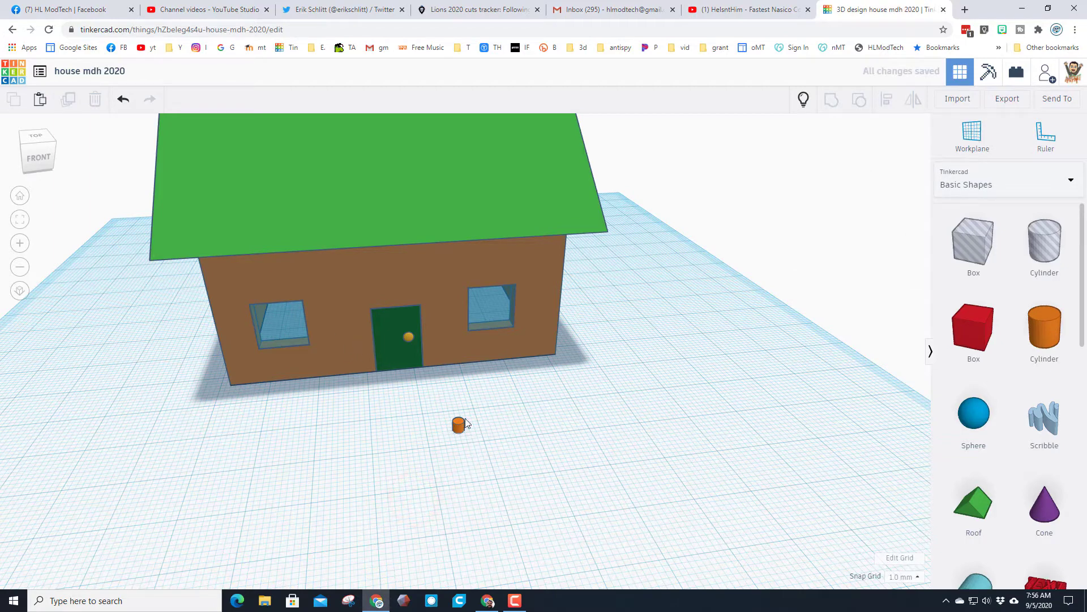
Stretch the cylinder into a tall pole at the door's left edge, lowered to -51.
left_click(460, 426)
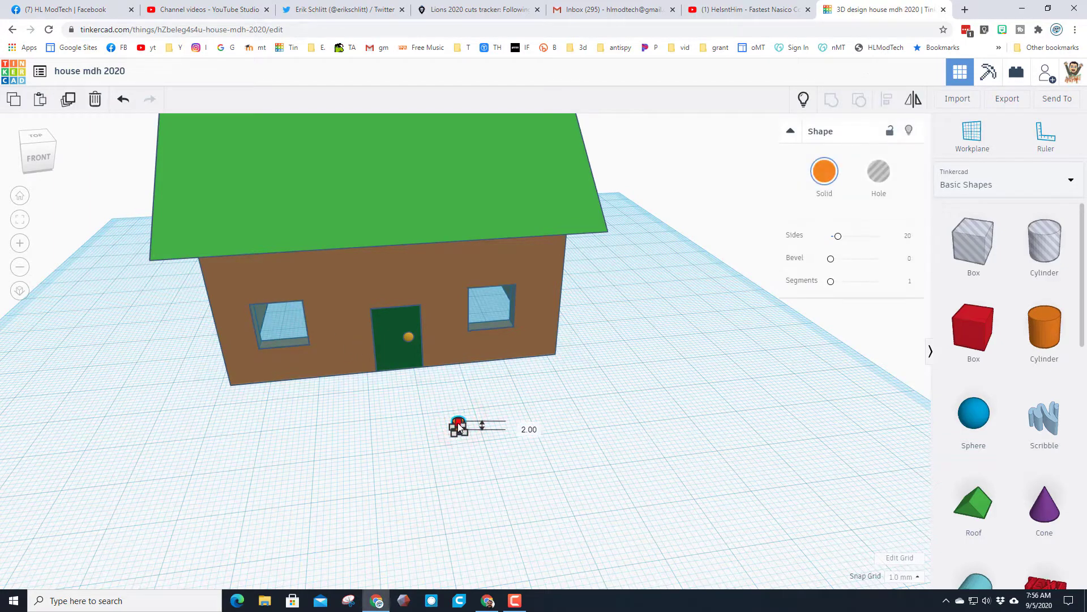
left_click_drag(458, 422, 445, 103)
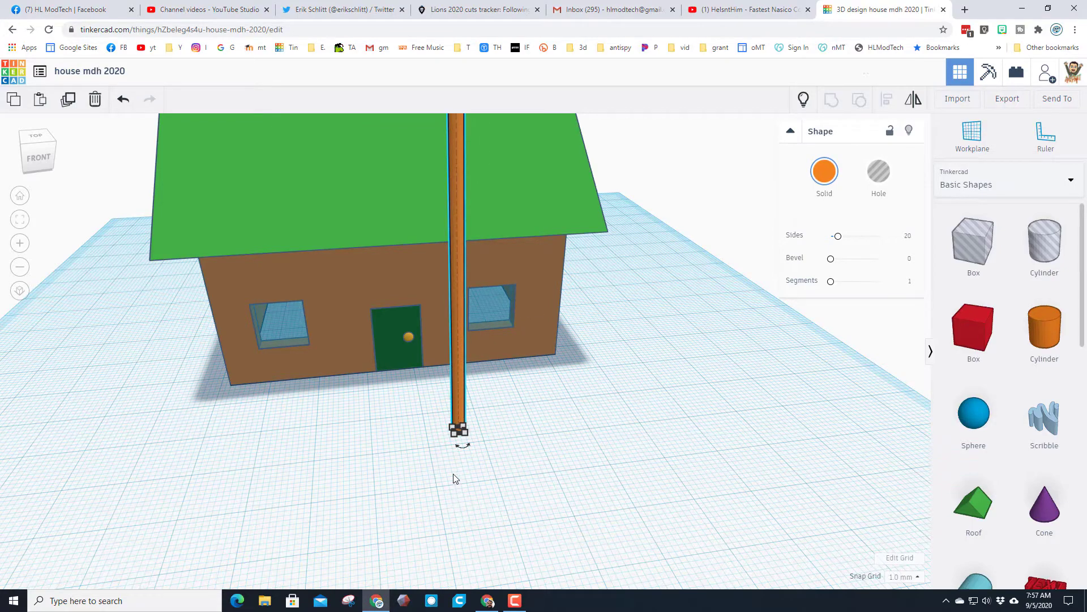
left_click_drag(455, 408, 373, 345)
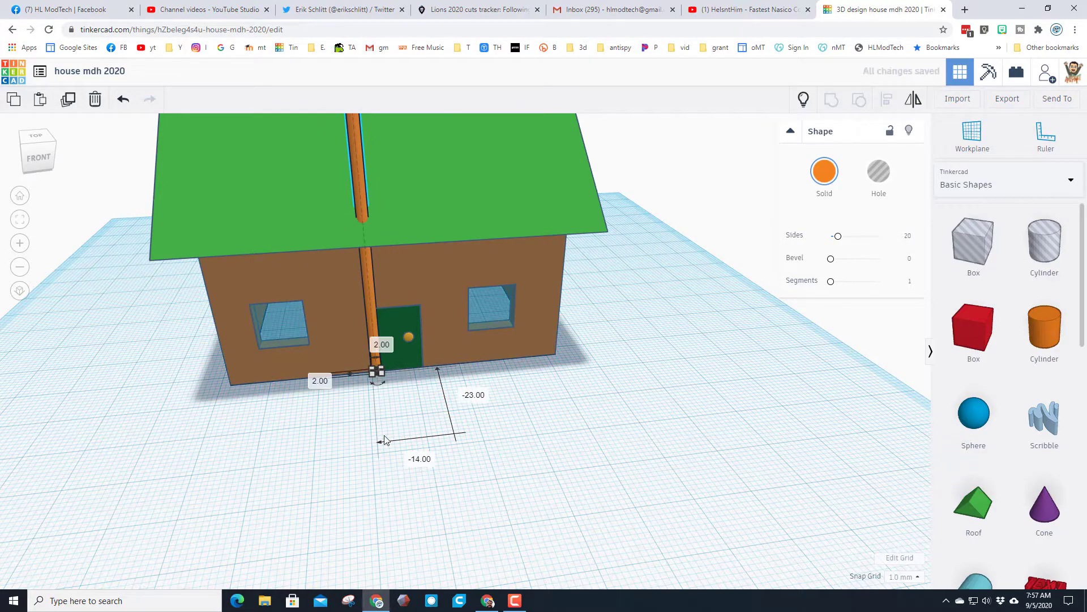
scroll(371, 405, "up", 2)
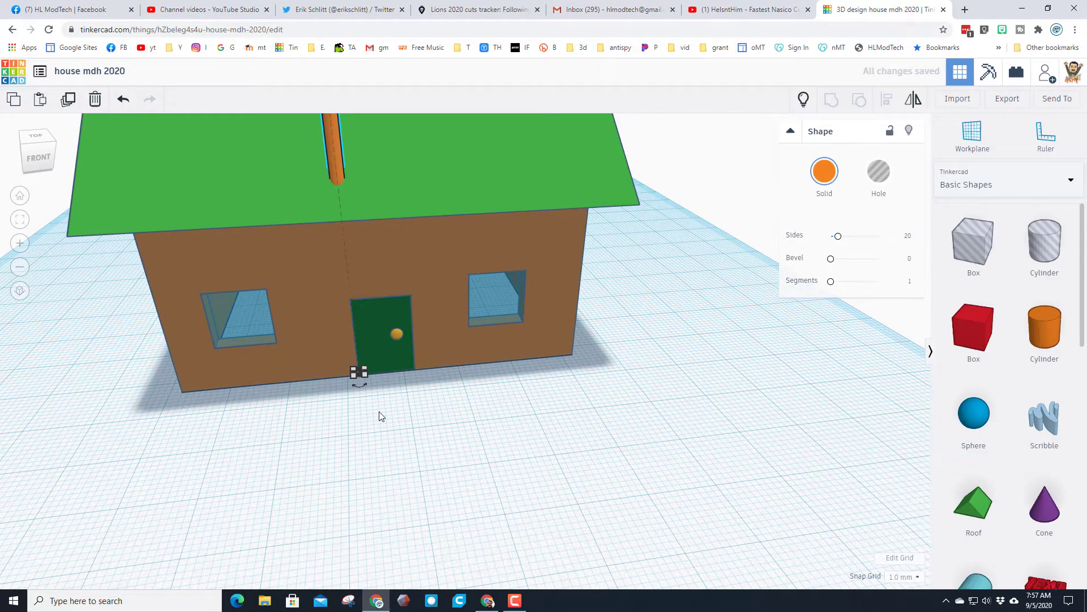
scroll(371, 415, "down", 3)
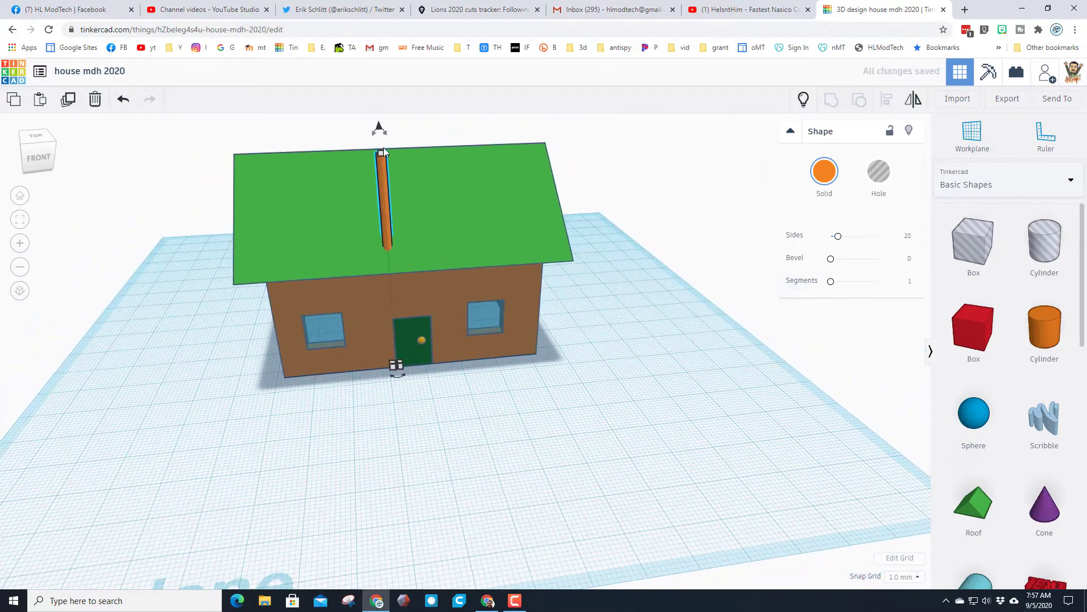
left_click_drag(379, 126, 396, 325)
scroll(429, 435, "up", 4)
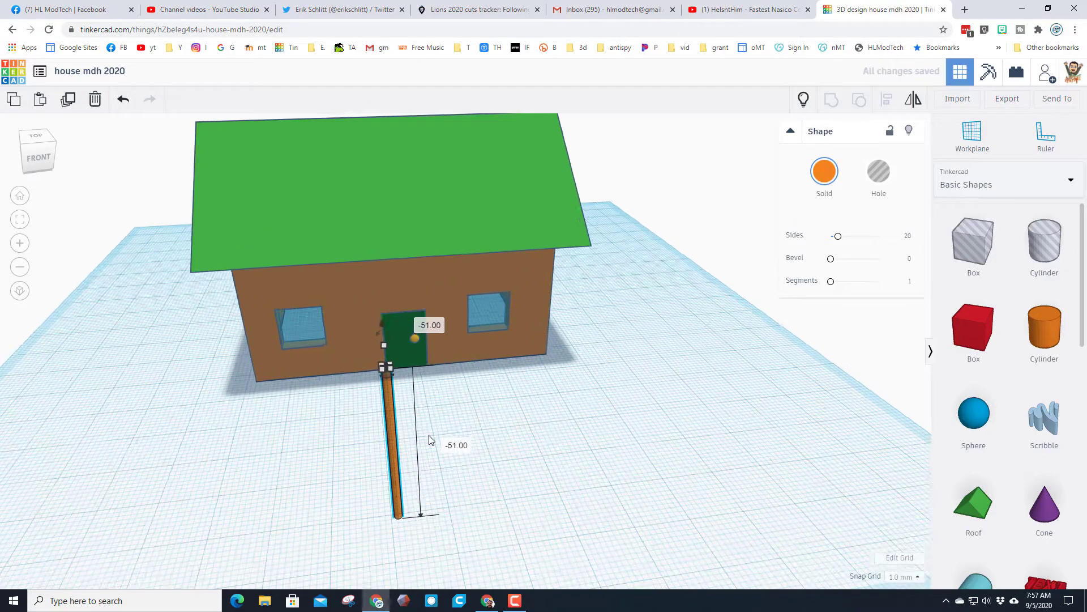
scroll(376, 350, "up", 2)
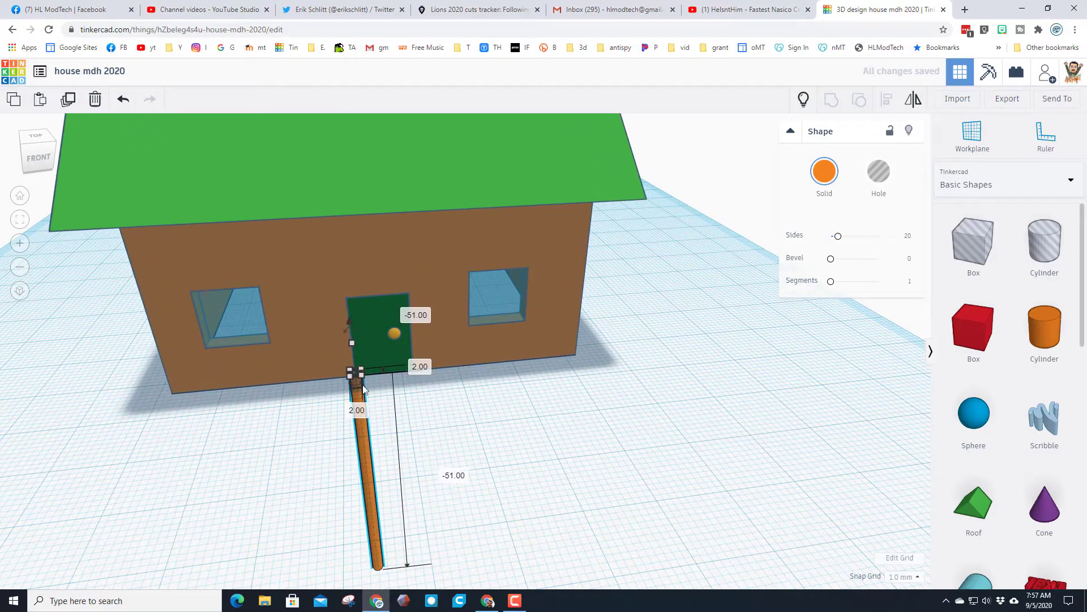
left_click(416, 426)
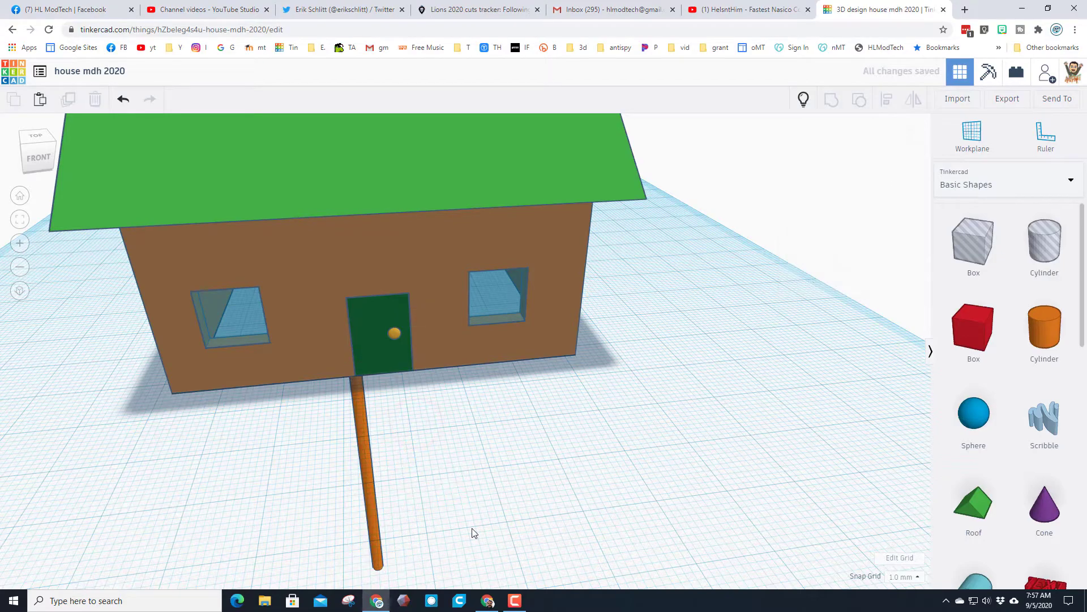
mouse_move(466, 522)
right_mouse_down()
mouse_move(451, 311)
mouse_move(556, 189)
mouse_move(522, 242)
mouse_move(369, 366)
mouse_move(468, 396)
mouse_move(507, 374)
mouse_move(508, 391)
right_mouse_up()
Place the workplane on the pole's lower end and tilt the view toward the house.
left_click(971, 132)
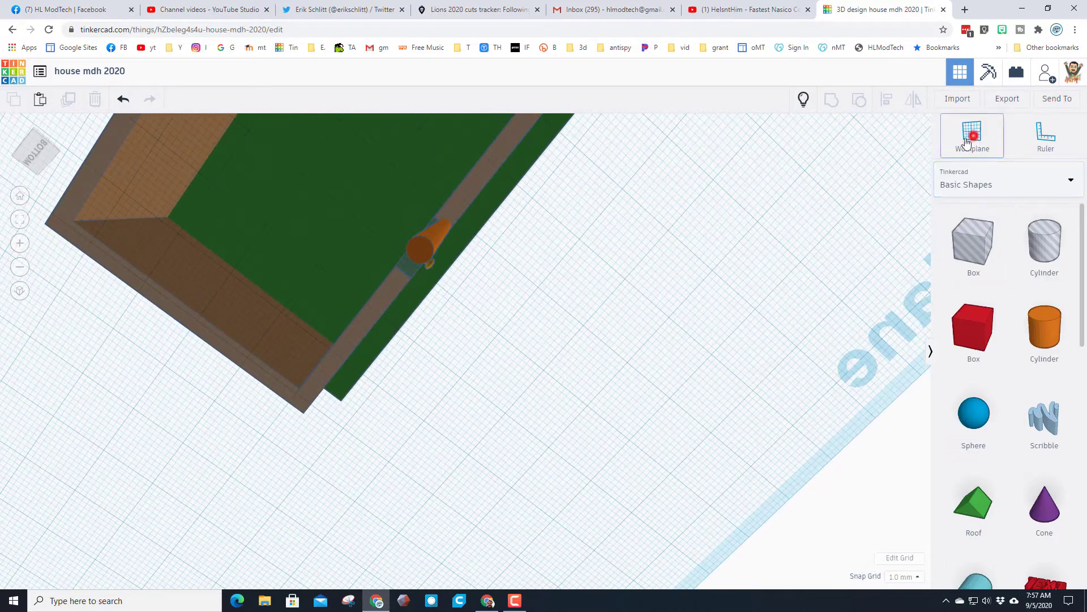
left_click(421, 248)
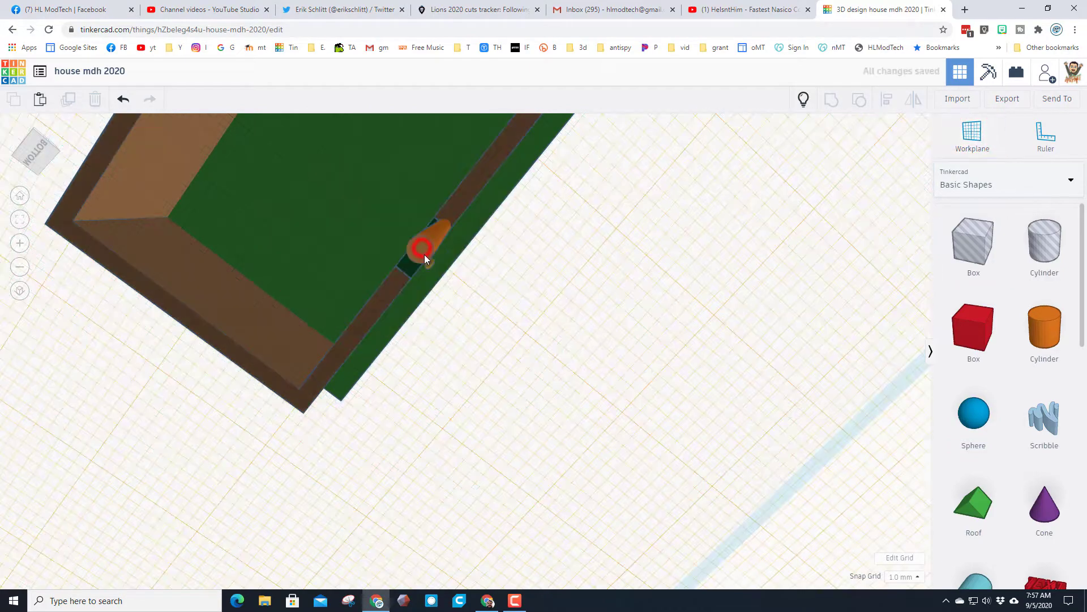
left_click(645, 188)
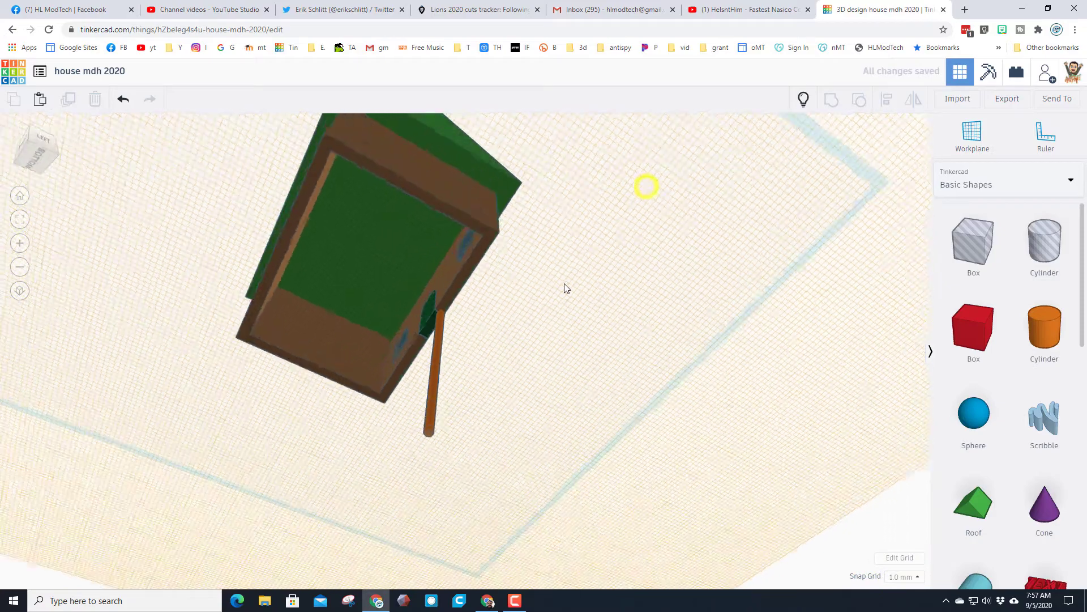
right_click_drag(516, 427, 423, 482)
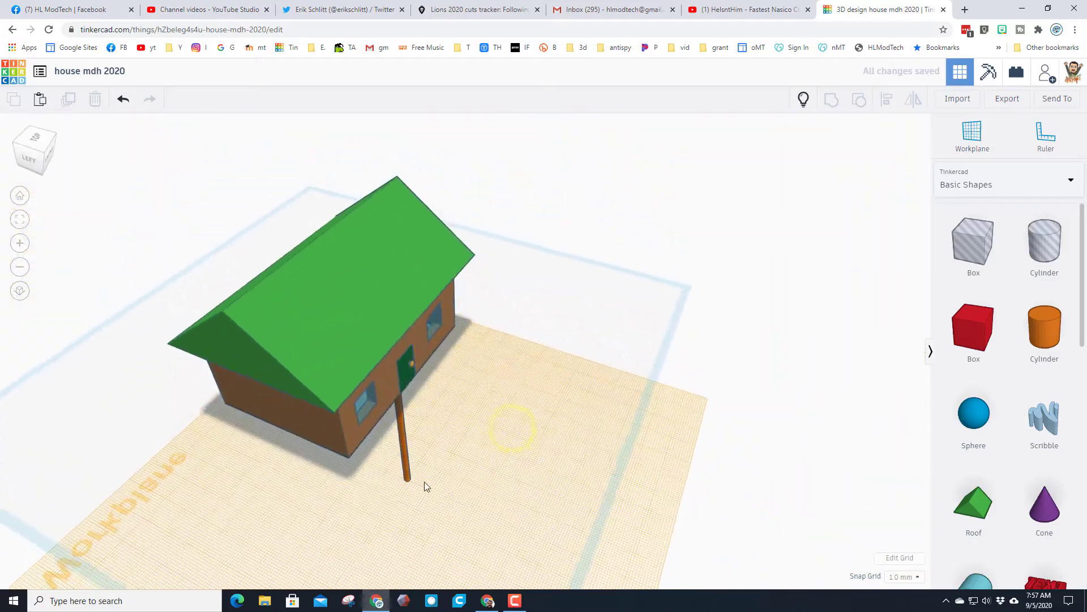
scroll(966, 340, "down", 9)
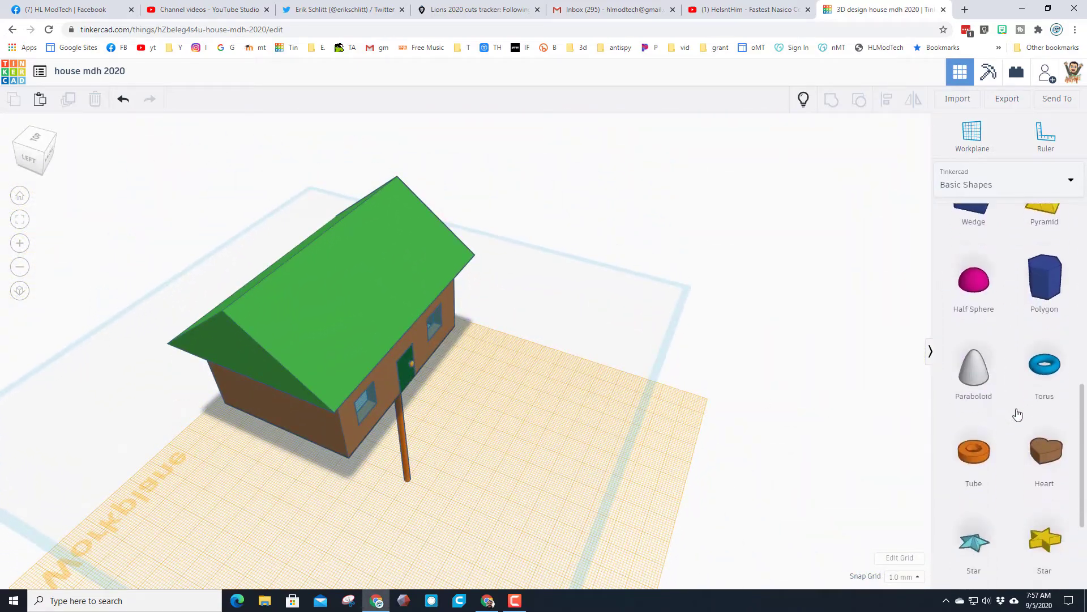
Add a tube at the pole's base with radius 30 and wall thickness 1.
left_click_drag(971, 438, 416, 467)
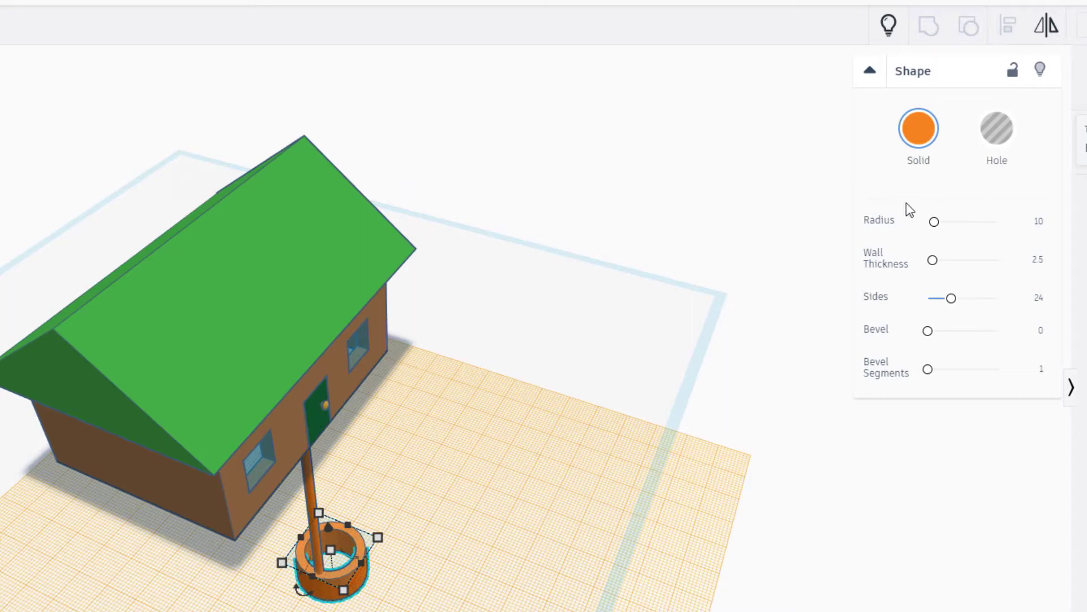
left_click(1037, 223)
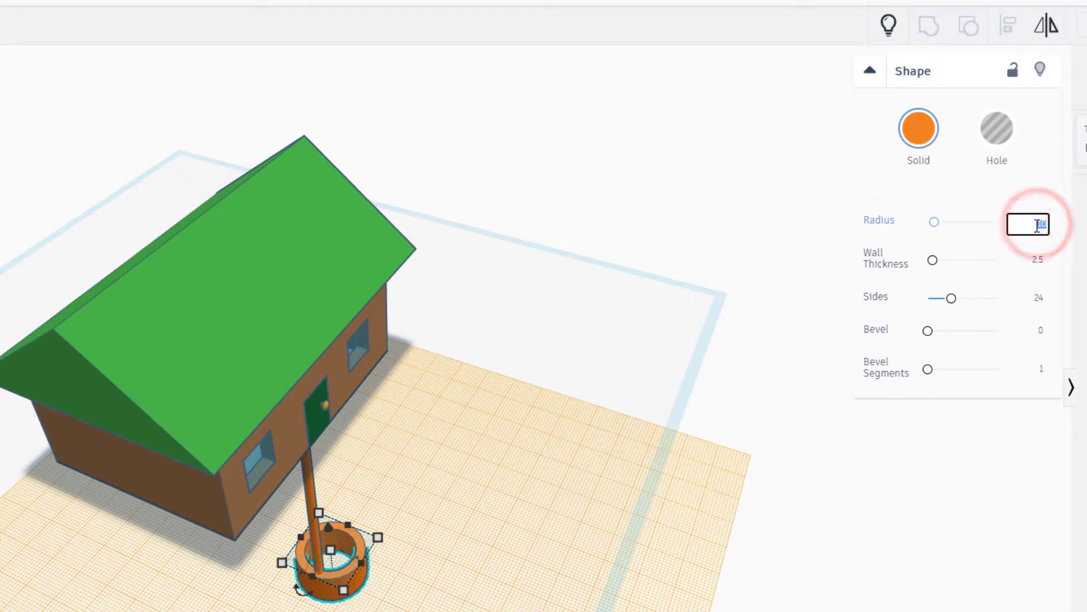
type("30")
key("Return")
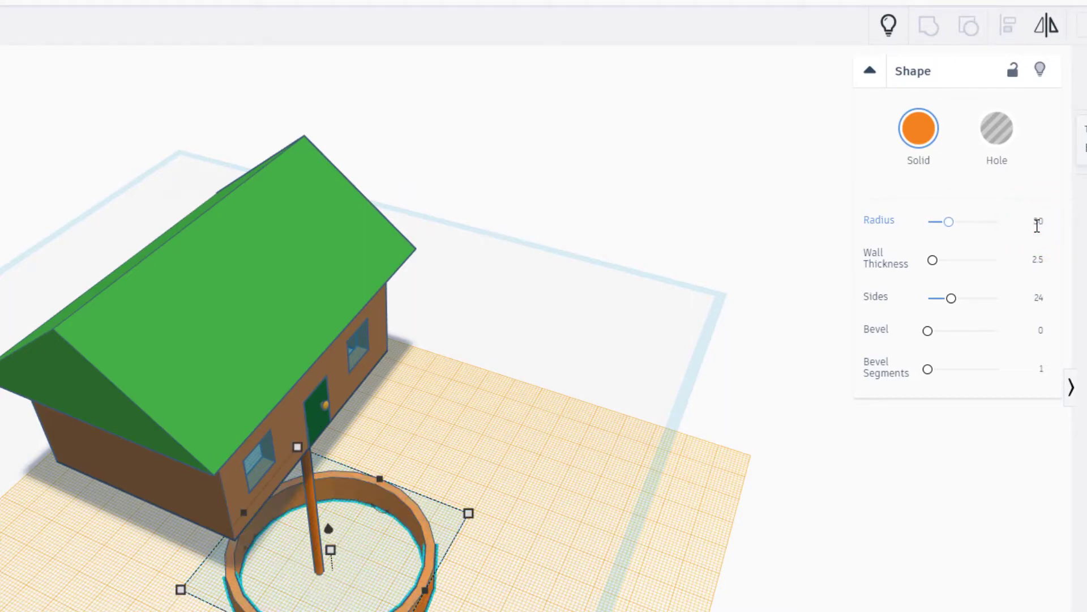
left_click(1039, 259)
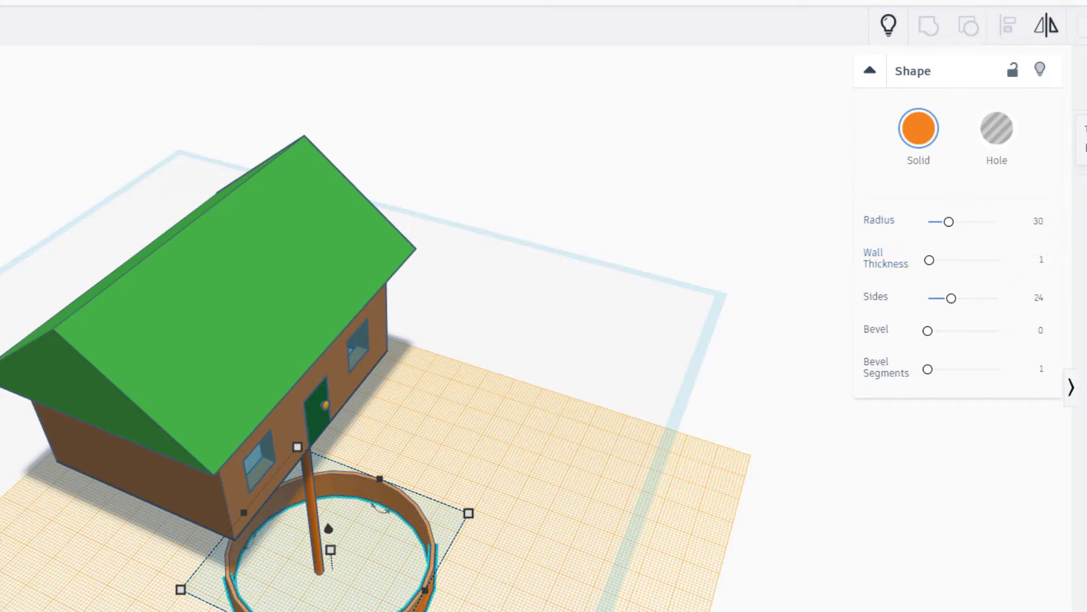
key("f")
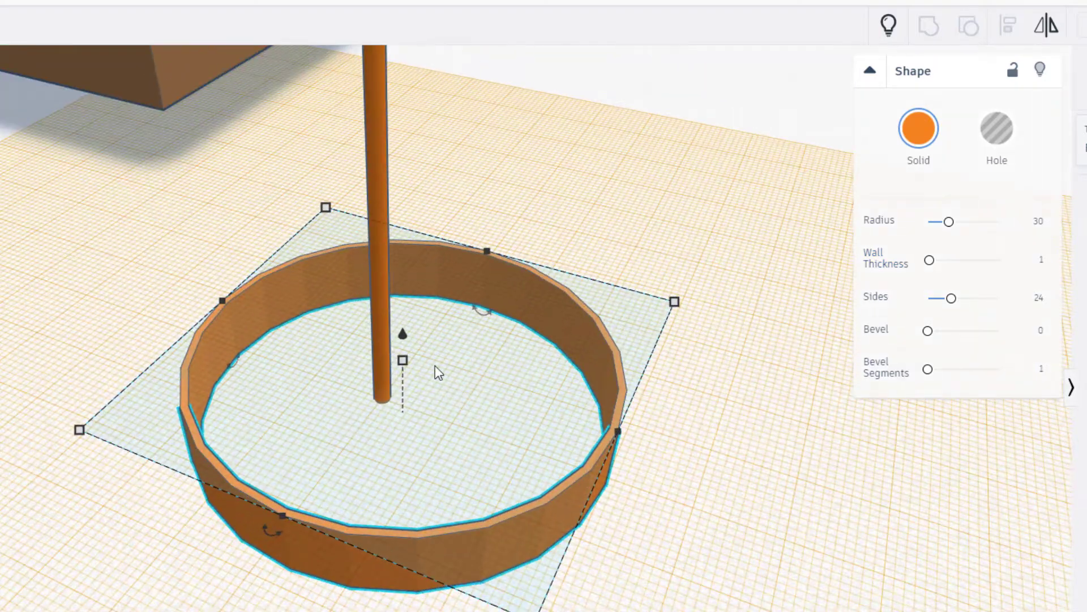
Make the ring 1 mm tall and smooth it to 64 sides.
left_click(403, 360)
left_click(343, 387)
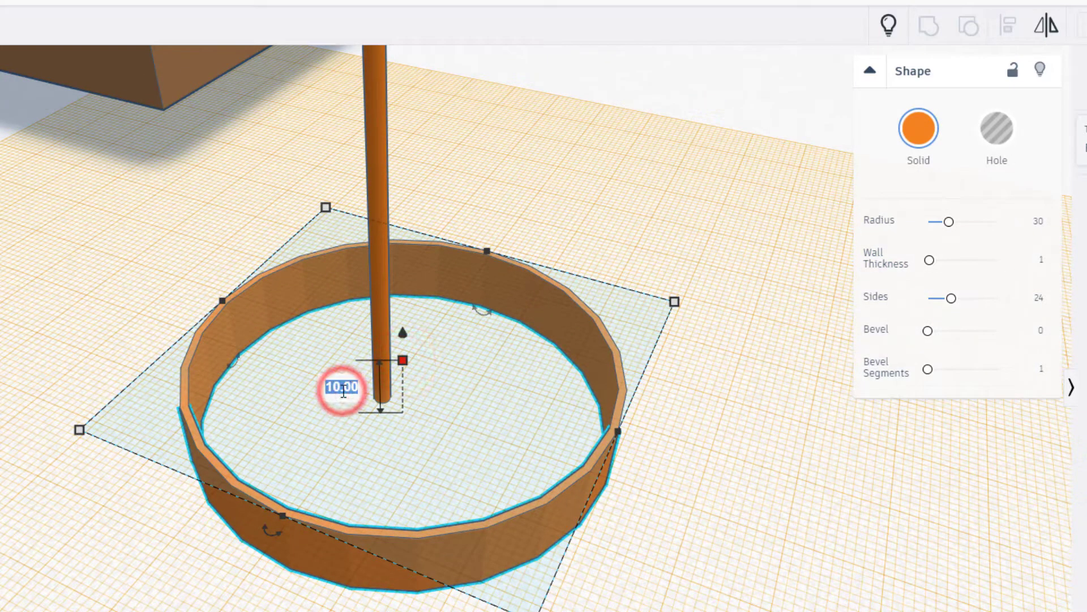
type("1")
key("Return")
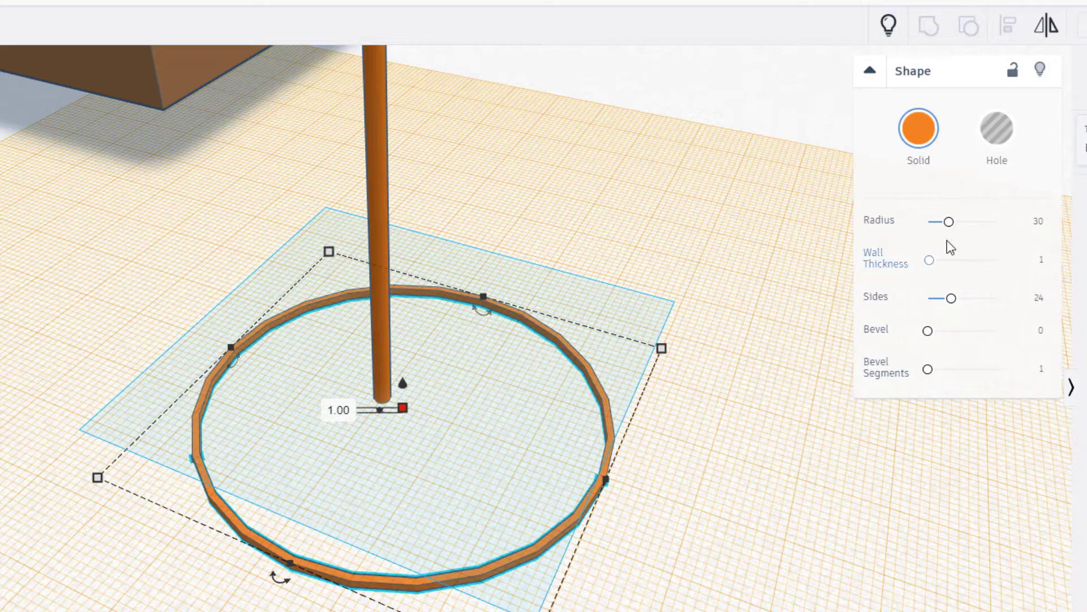
left_click_drag(951, 294, 997, 296)
right_click_drag(577, 359, 426, 359)
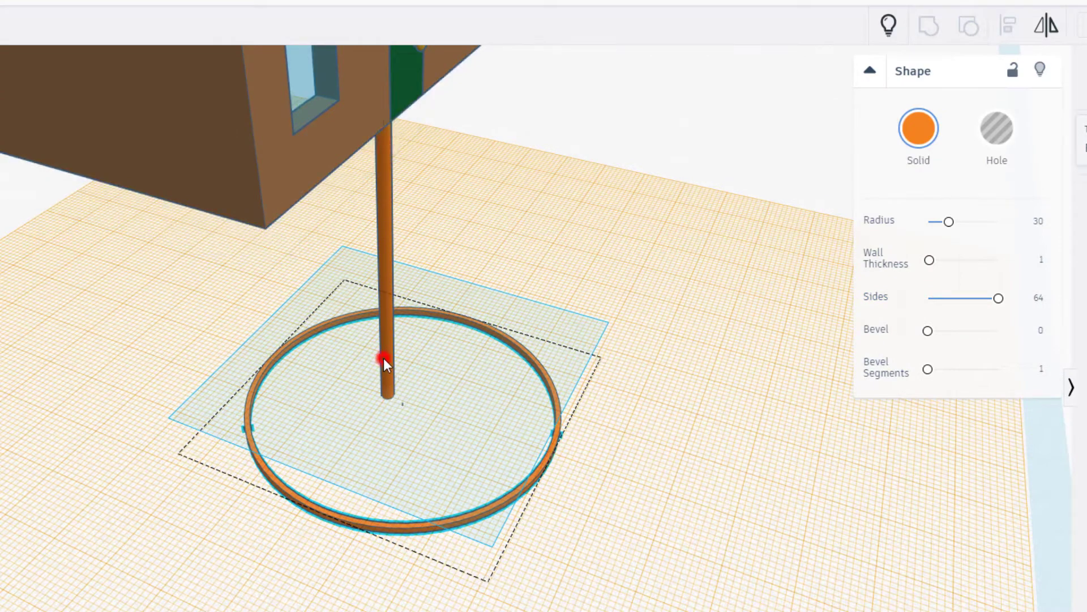
Align the ring to the pole as reference, centring it on both horizontal axes.
left_click(383, 358)
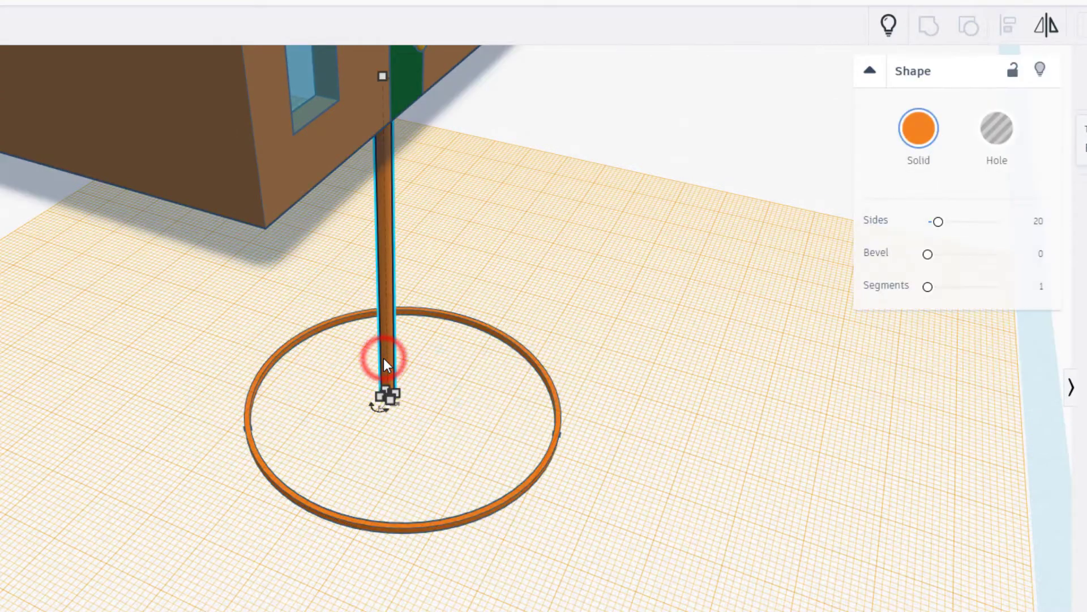
left_click(518, 490, "shift")
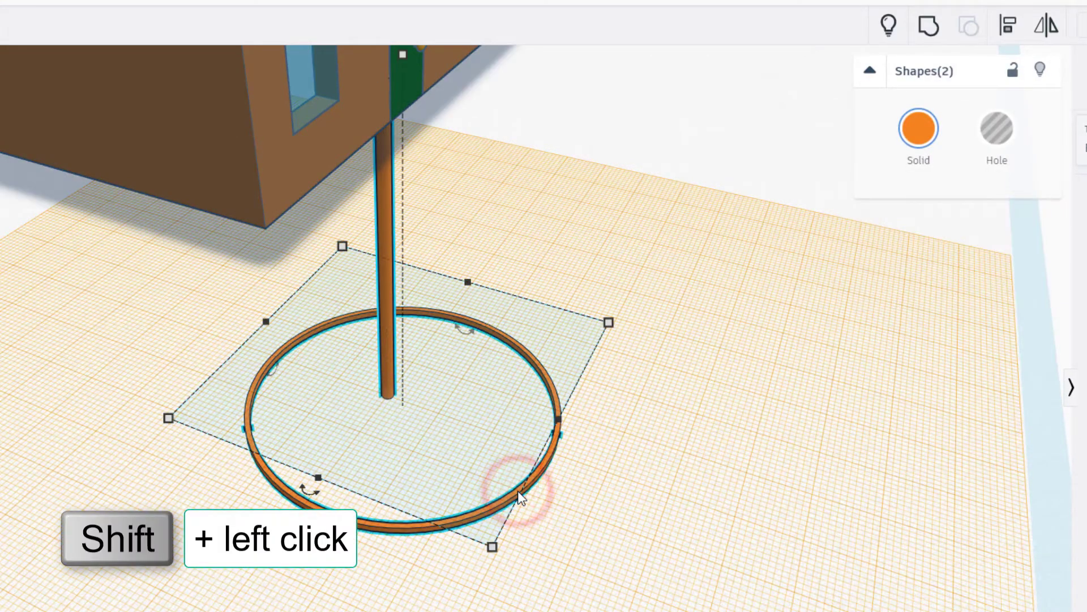
left_click(1009, 26)
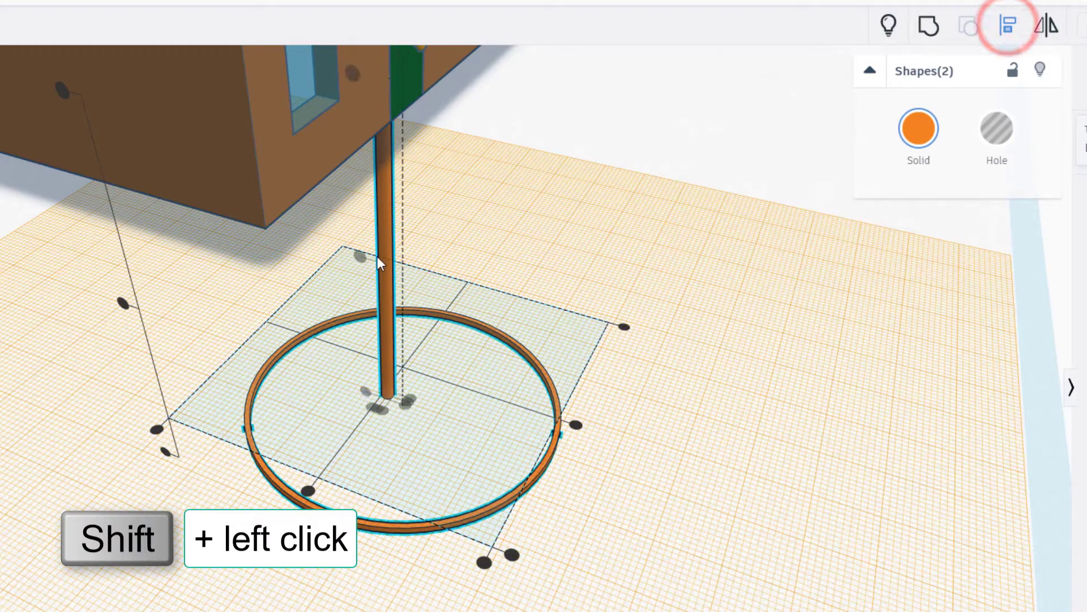
left_click(385, 314)
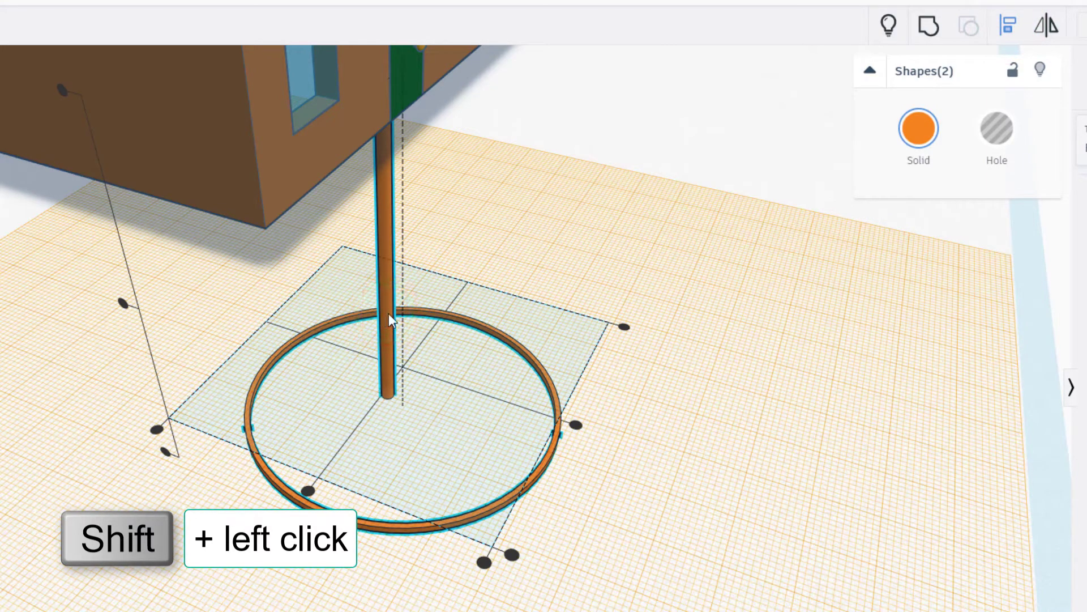
left_click(388, 314)
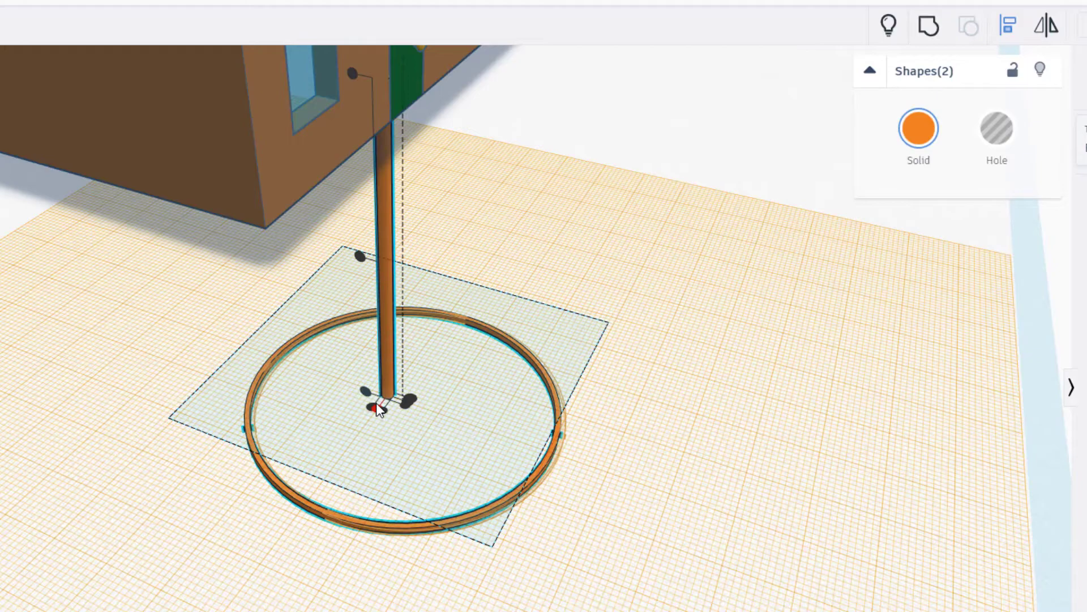
left_click(374, 409)
scroll(371, 414, "up", 4)
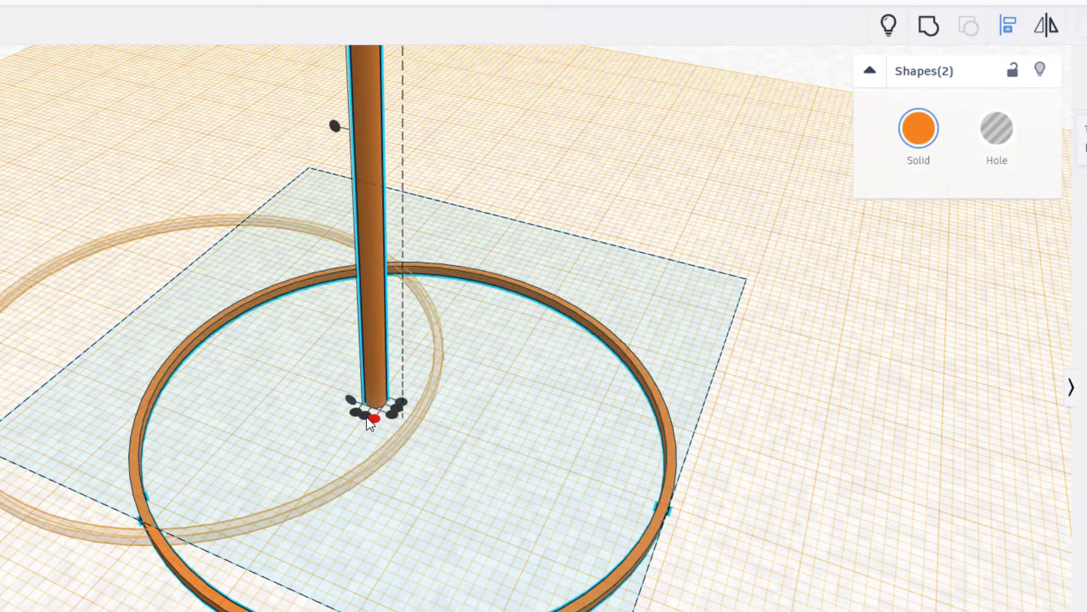
left_click(366, 414)
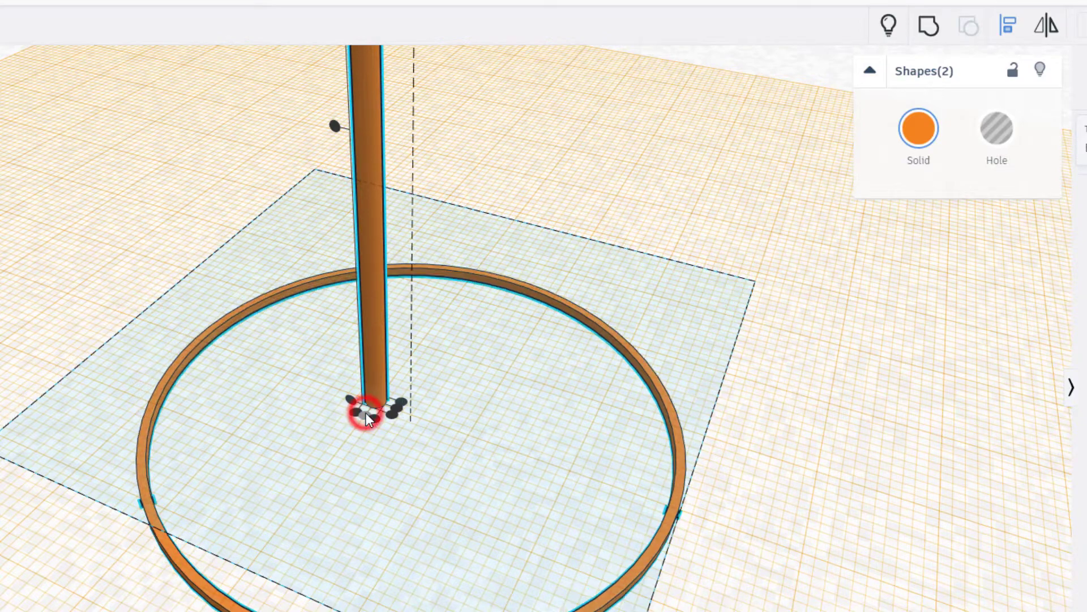
left_click(396, 409)
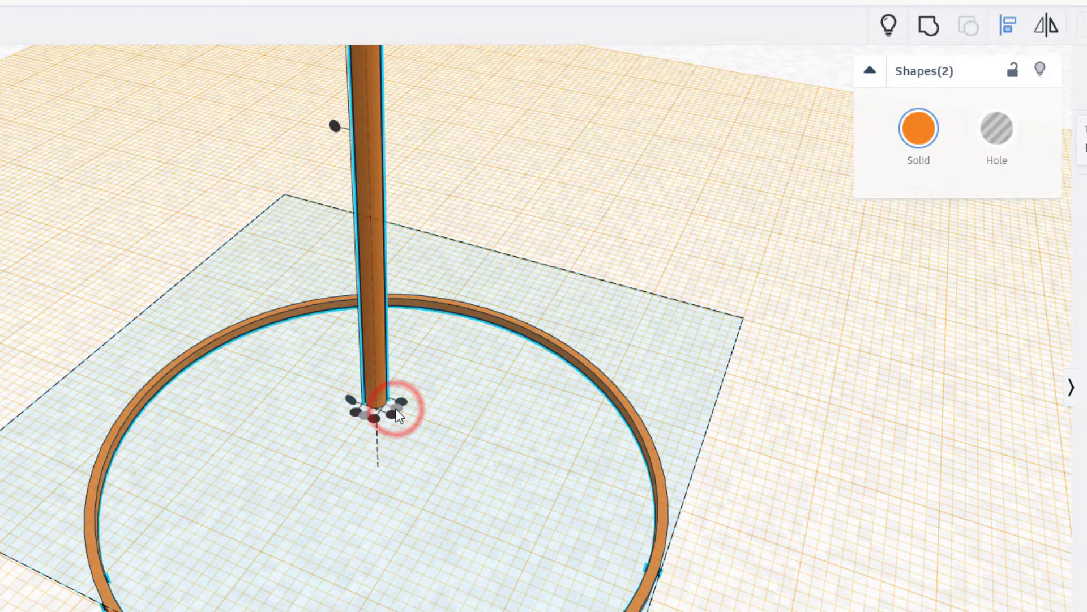
scroll(455, 409, "down", 2)
left_click(360, 139)
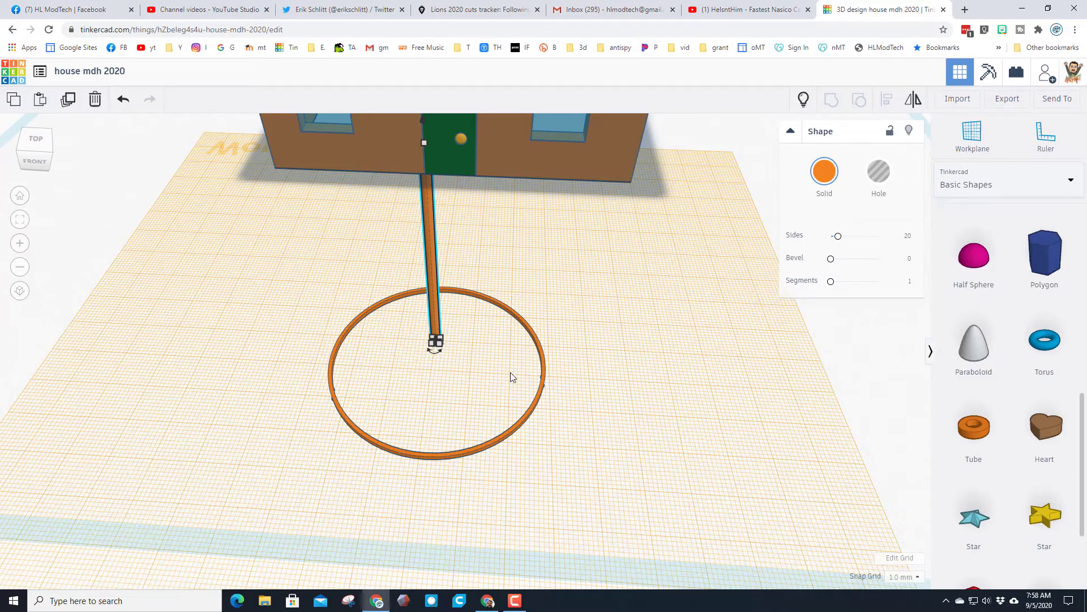
Return the workplane to the ground.
right_click_drag(511, 372, 601, 356)
left_click(961, 147)
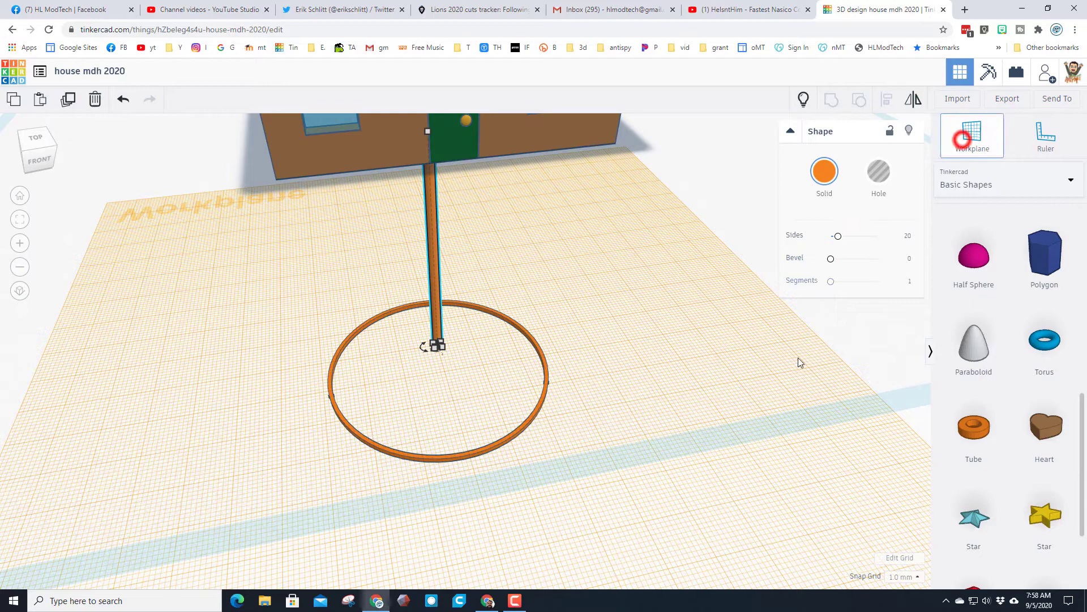
left_click(747, 435)
Group the door and the thin ring into a single shape.
left_click(450, 201)
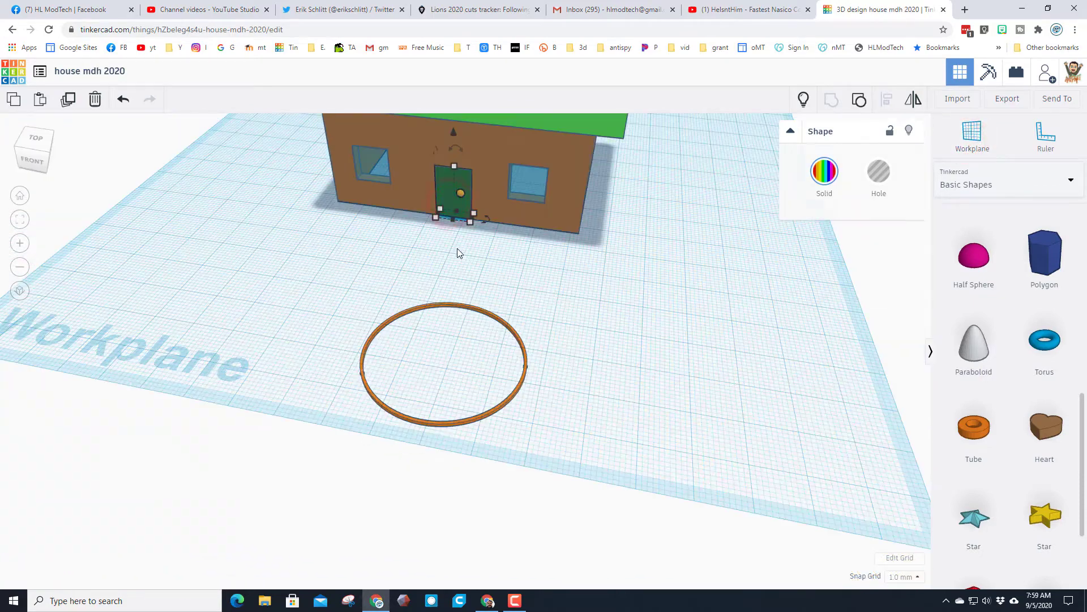
left_click(525, 352, "shift")
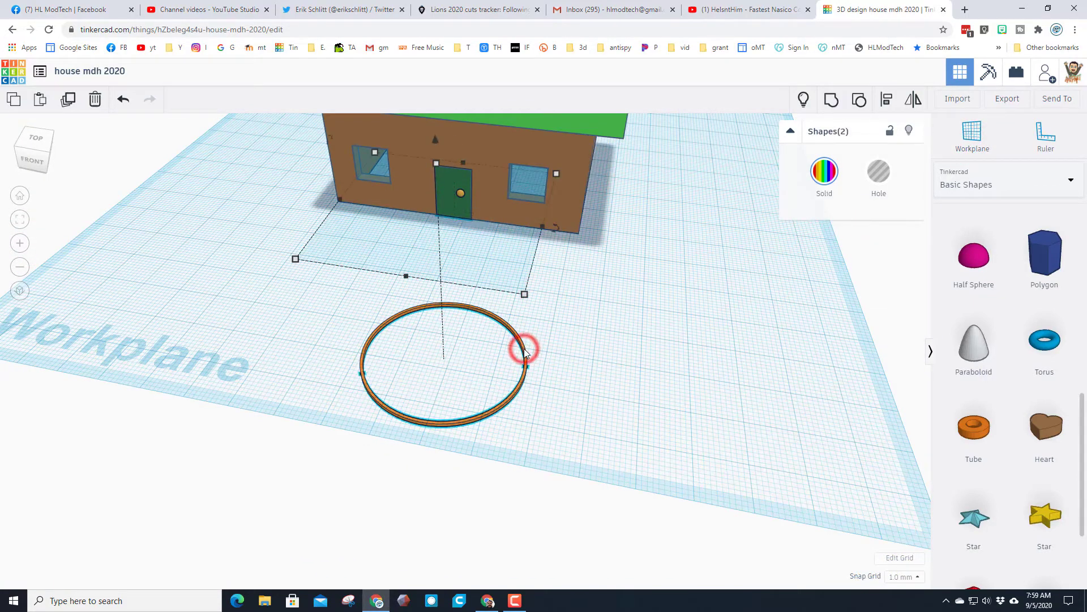
left_click(833, 102)
right_click_drag(477, 360, 478, 300)
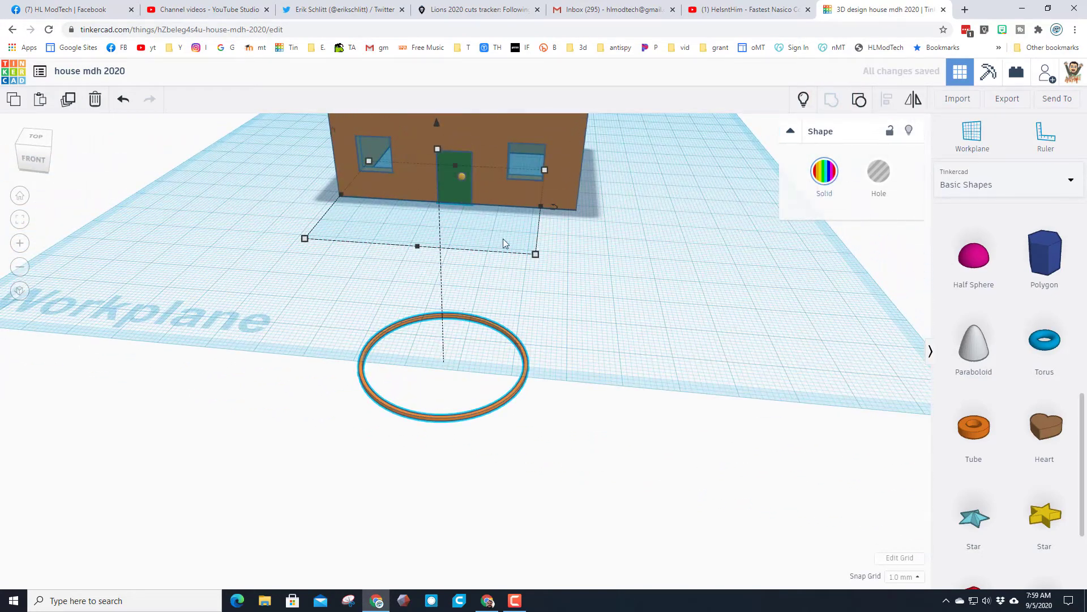
left_click(633, 210)
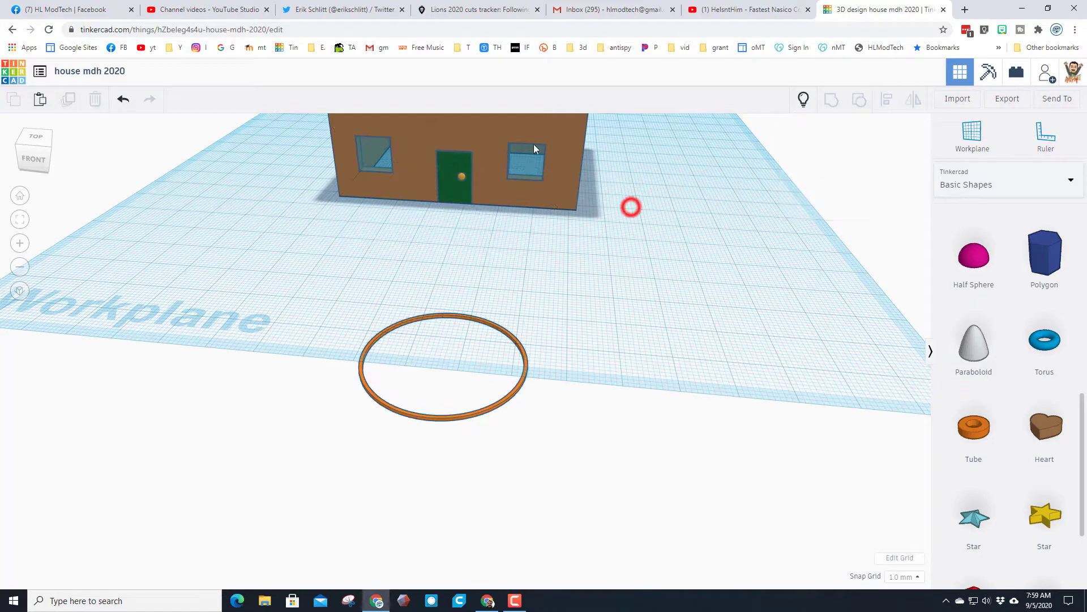
left_click(509, 124)
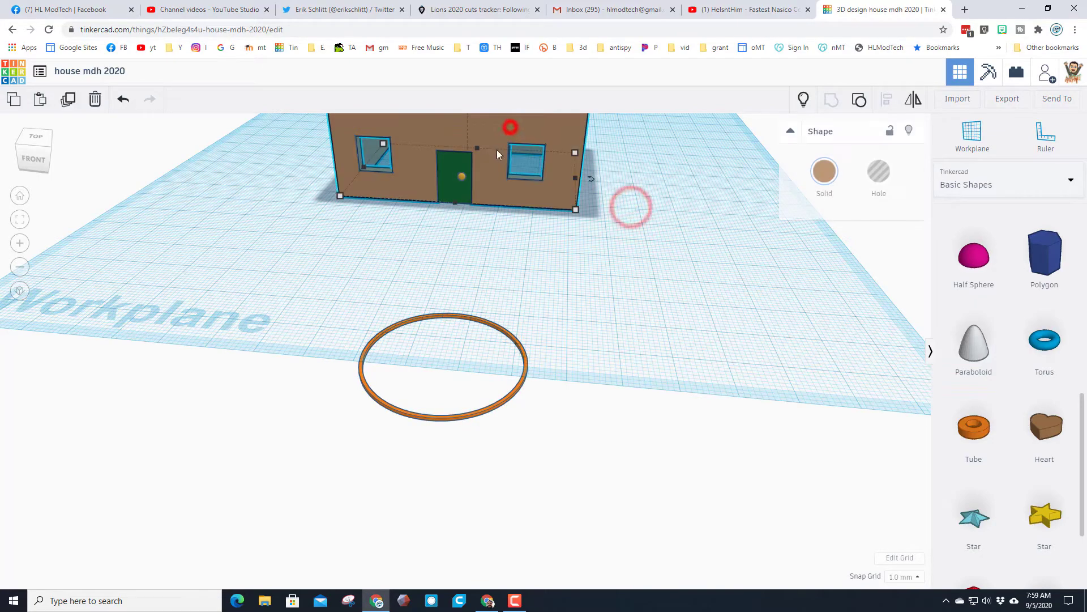
left_click(22, 200)
right_click_drag(422, 429, 484, 396)
left_click(486, 395)
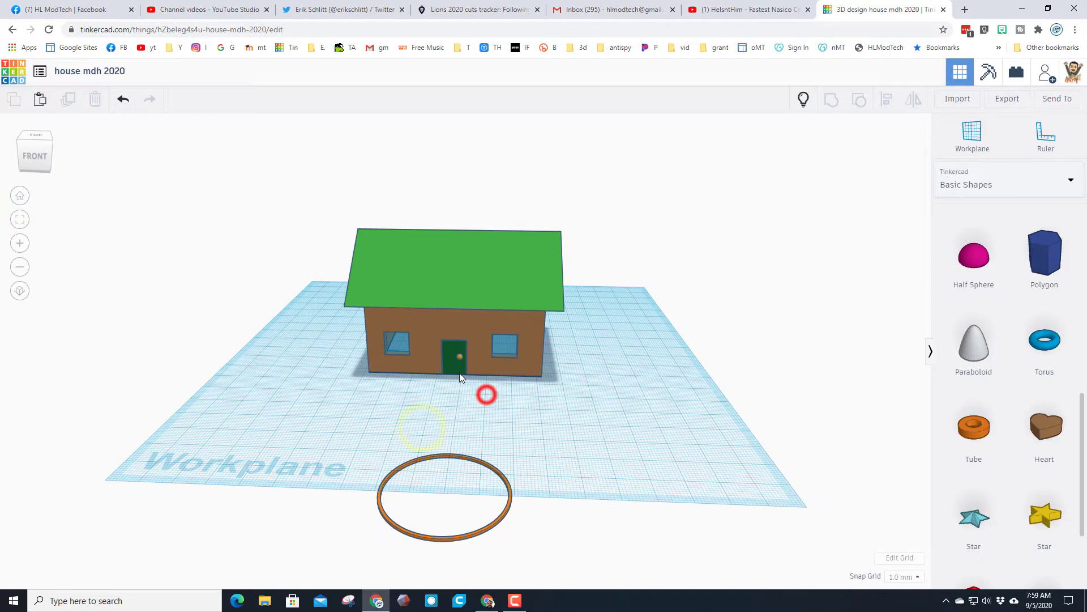
left_click(461, 377)
left_click_drag(529, 374, 452, 408)
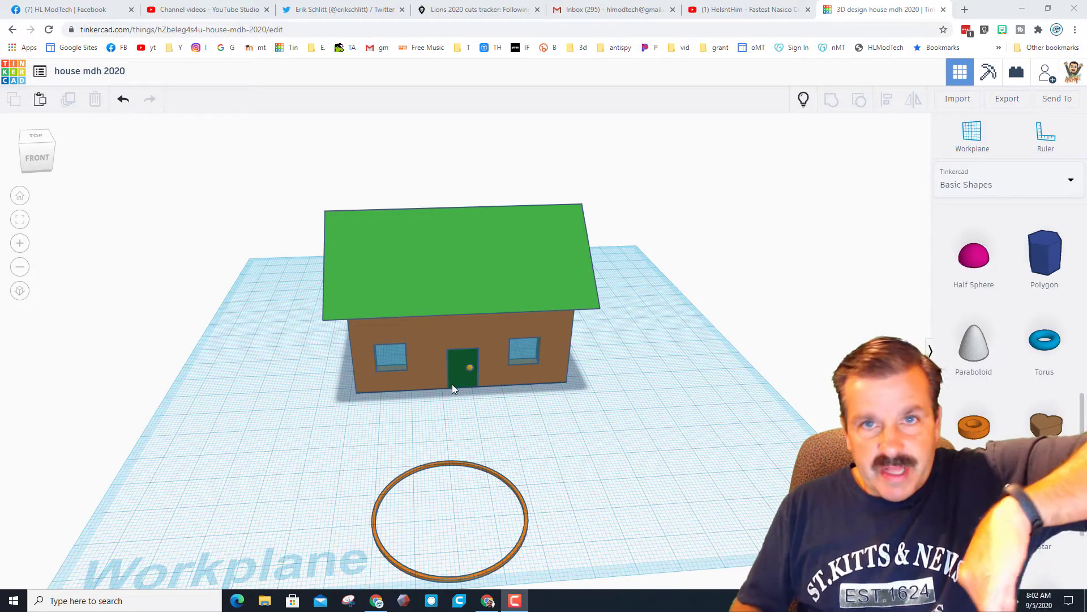
Rotate the grouped door 22.5° to test its swing.
left_click(506, 513)
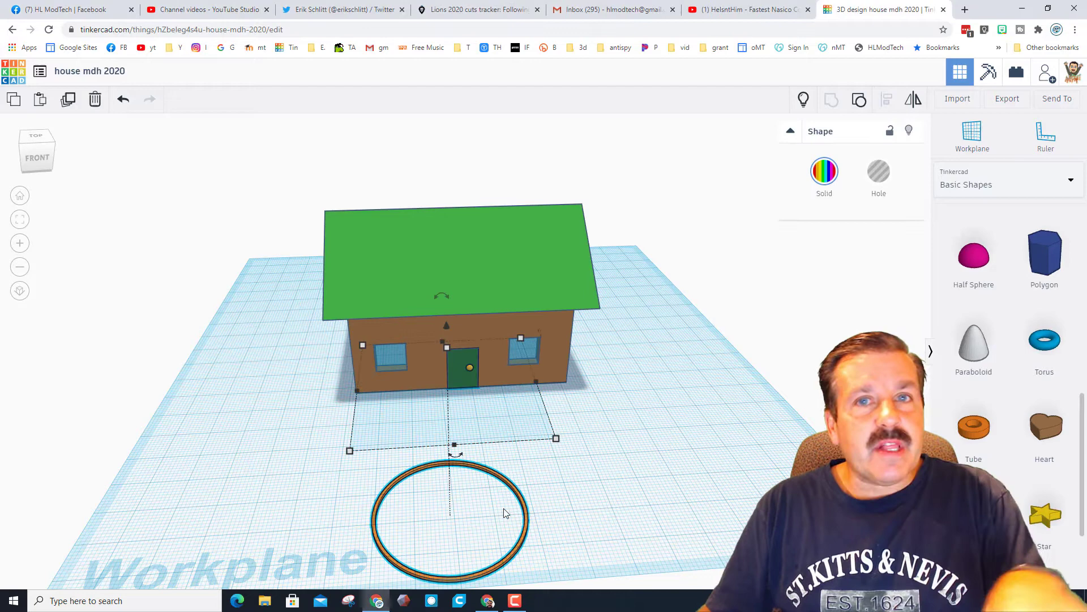
scroll(457, 431, "down", 2)
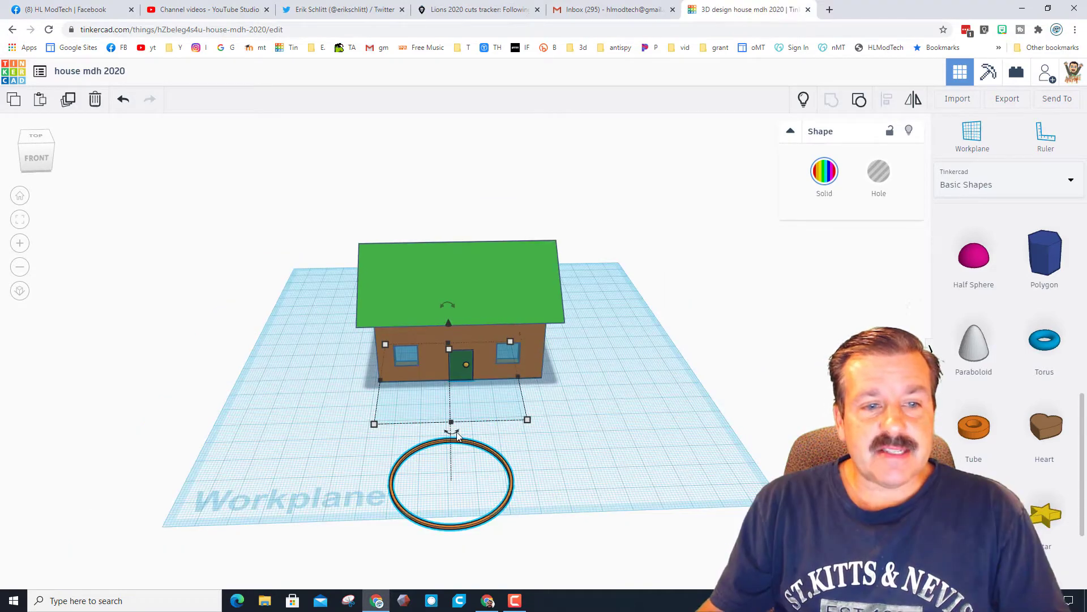
mouse_move(457, 432)
left_mouse_down()
mouse_move(392, 430)
mouse_move(387, 414)
mouse_move(464, 424)
mouse_move(448, 431)
mouse_move(391, 410)
mouse_move(453, 428)
left_mouse_up()
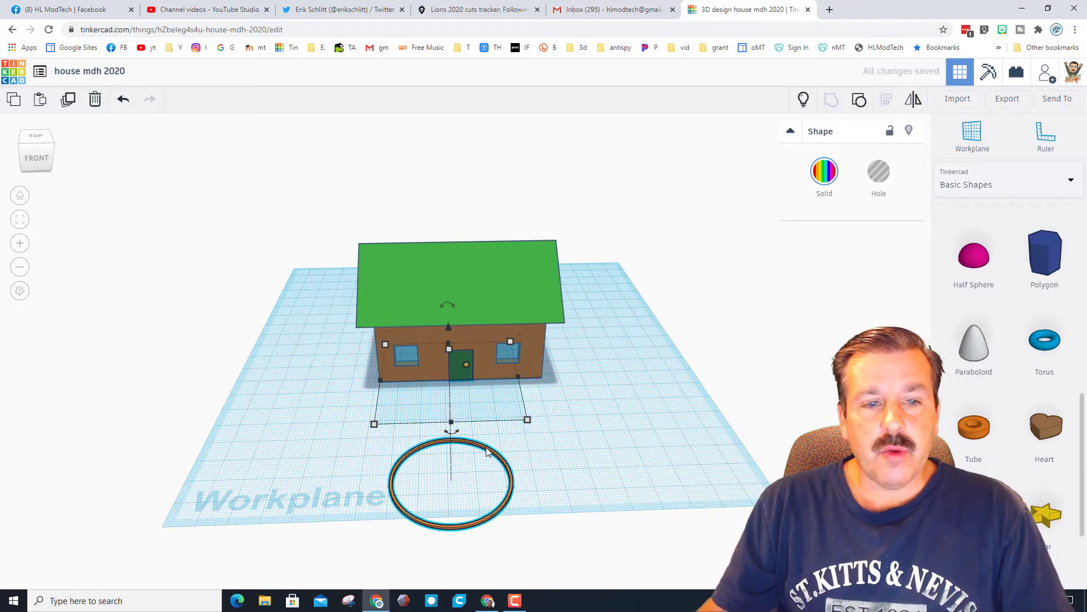
key("Escape")
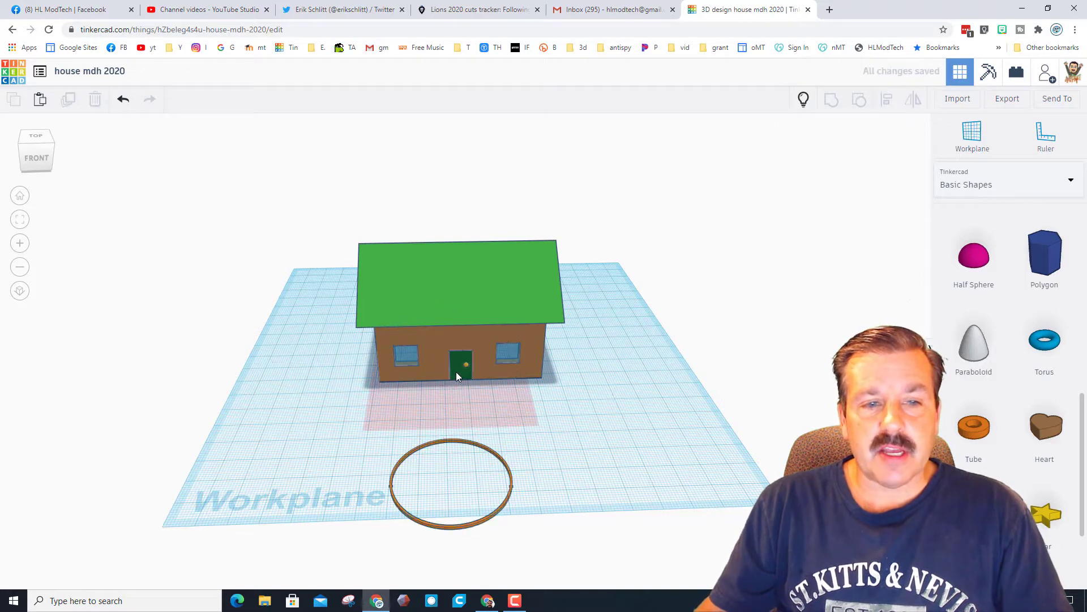
Shrink the ring's radius to 10, then test swinging the green door closed.
left_click(506, 505)
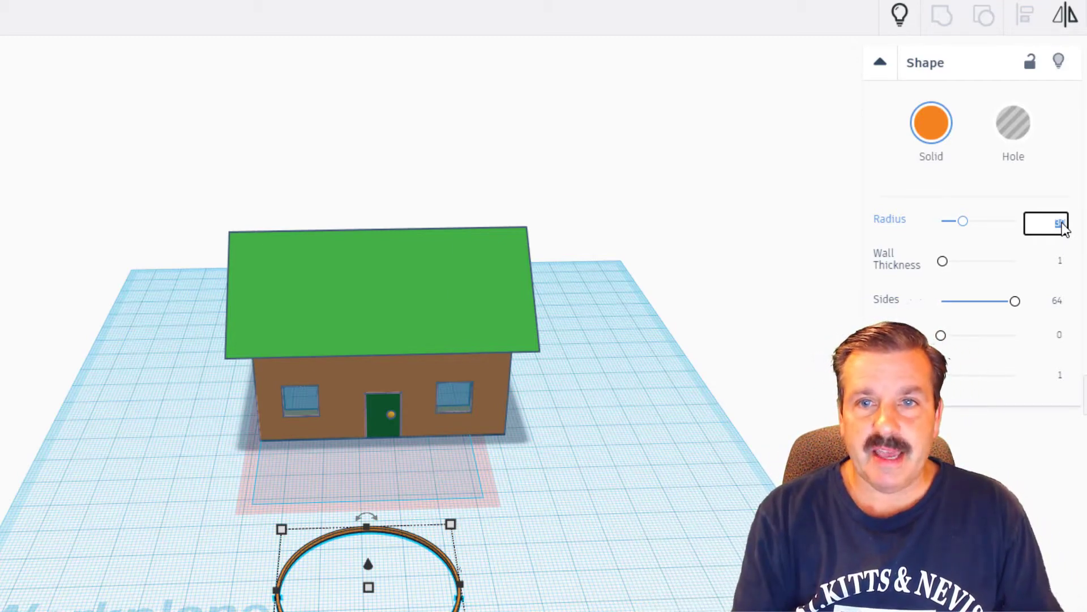
type("10")
key("Return")
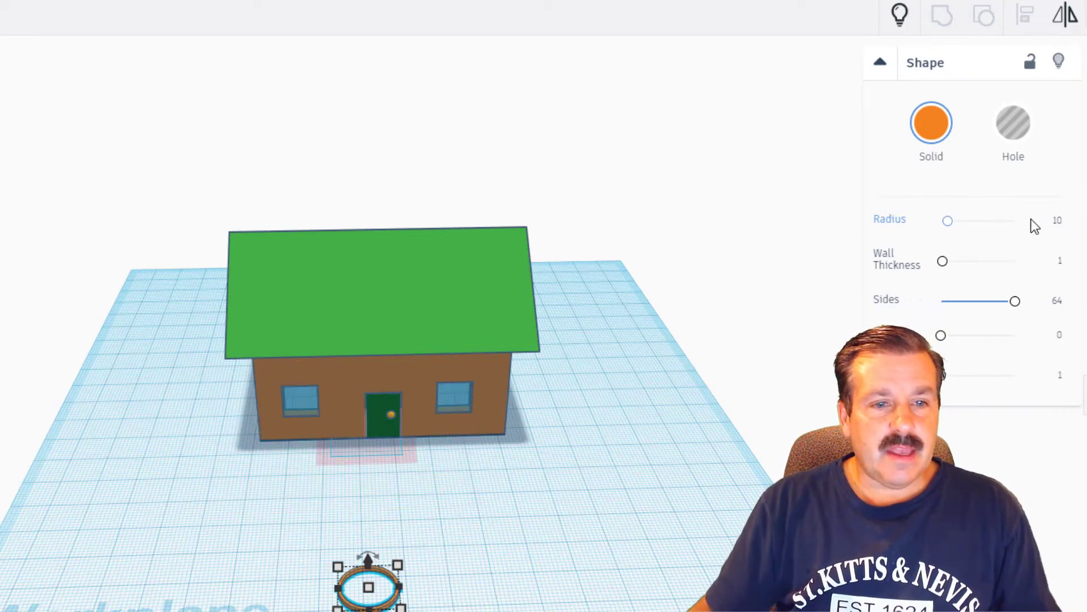
left_click(480, 499)
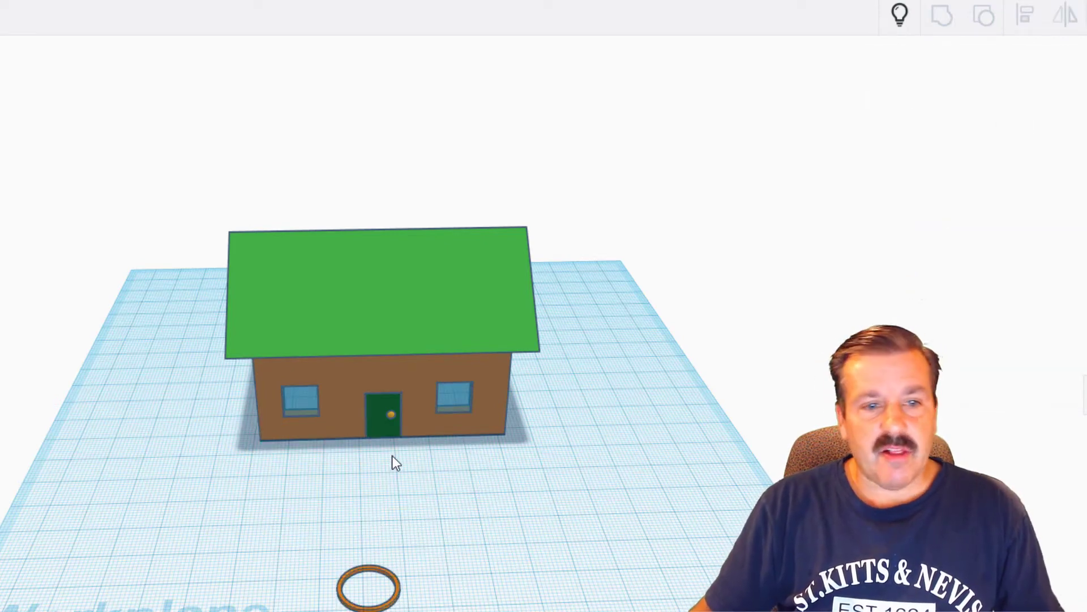
left_click(374, 420)
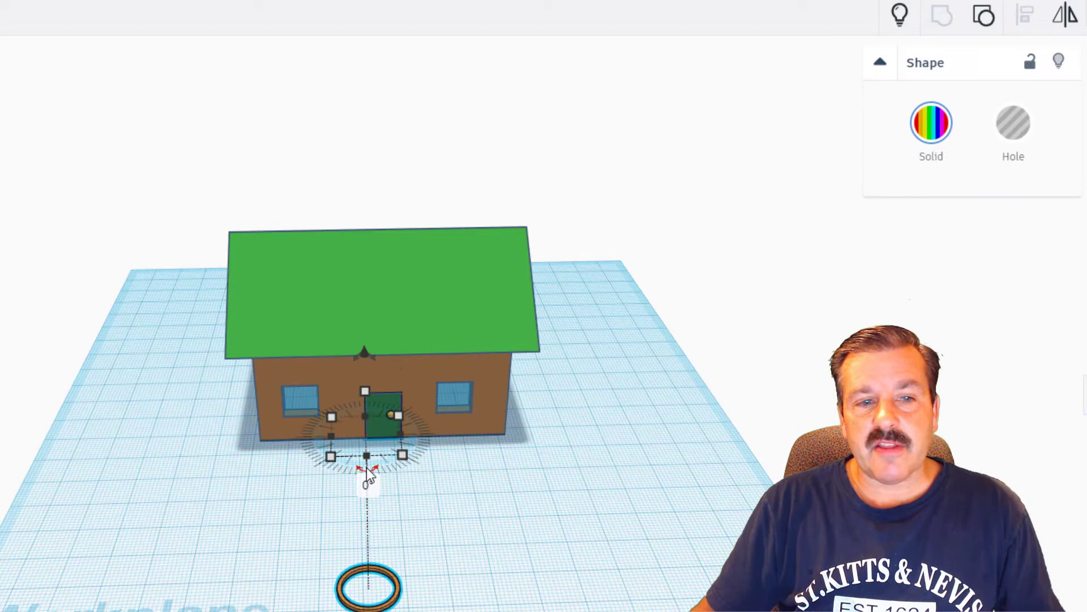
mouse_move(366, 468)
left_mouse_down()
mouse_move(305, 443)
mouse_move(306, 422)
mouse_move(378, 446)
mouse_move(400, 437)
mouse_move(353, 468)
mouse_move(321, 431)
mouse_move(356, 451)
mouse_move(386, 450)
mouse_move(372, 453)
left_mouse_up()
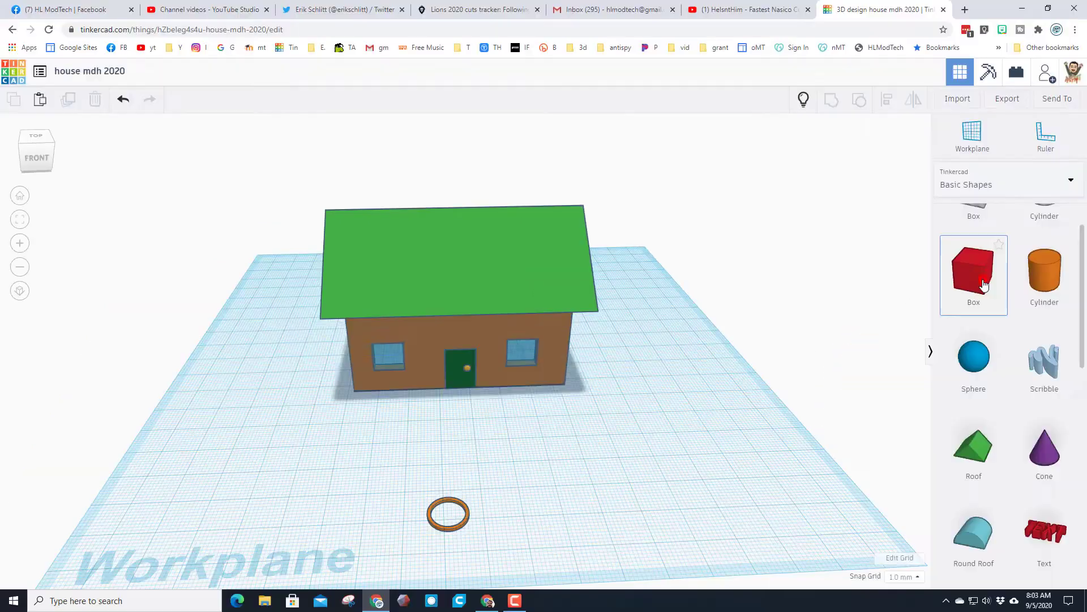
Place a red box right of the house and set a round roof on its top face.
left_click_drag(983, 285, 655, 480)
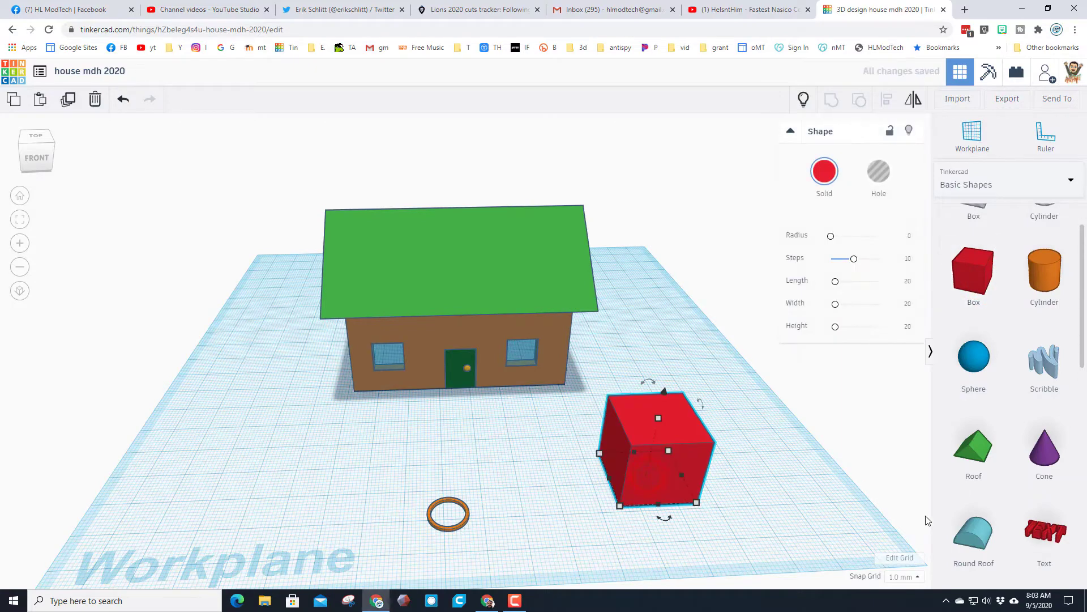
left_click(957, 139)
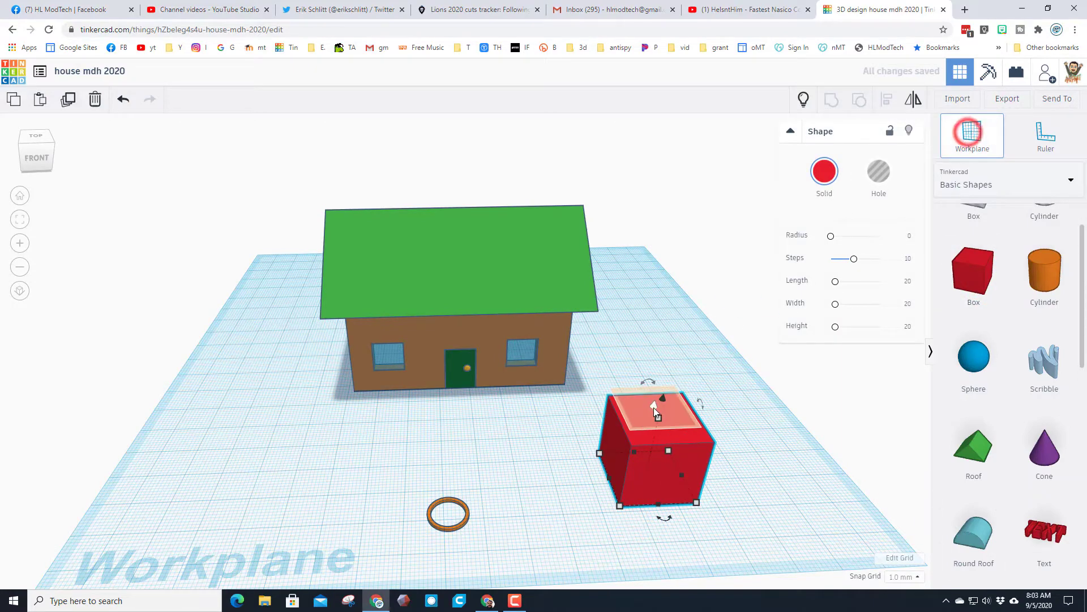
left_click(658, 417)
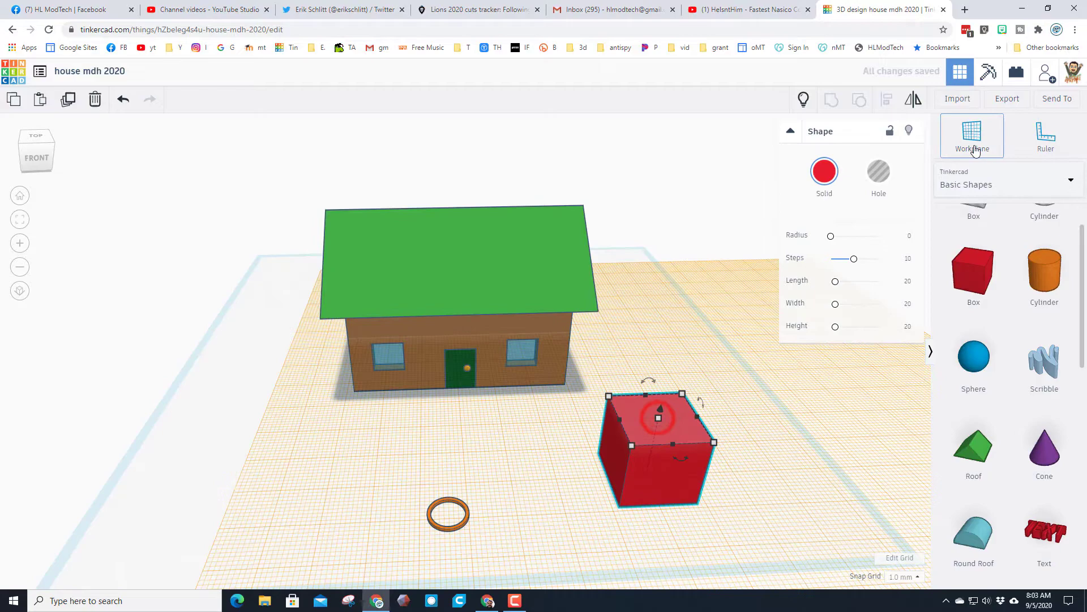
left_click_drag(956, 528, 659, 417)
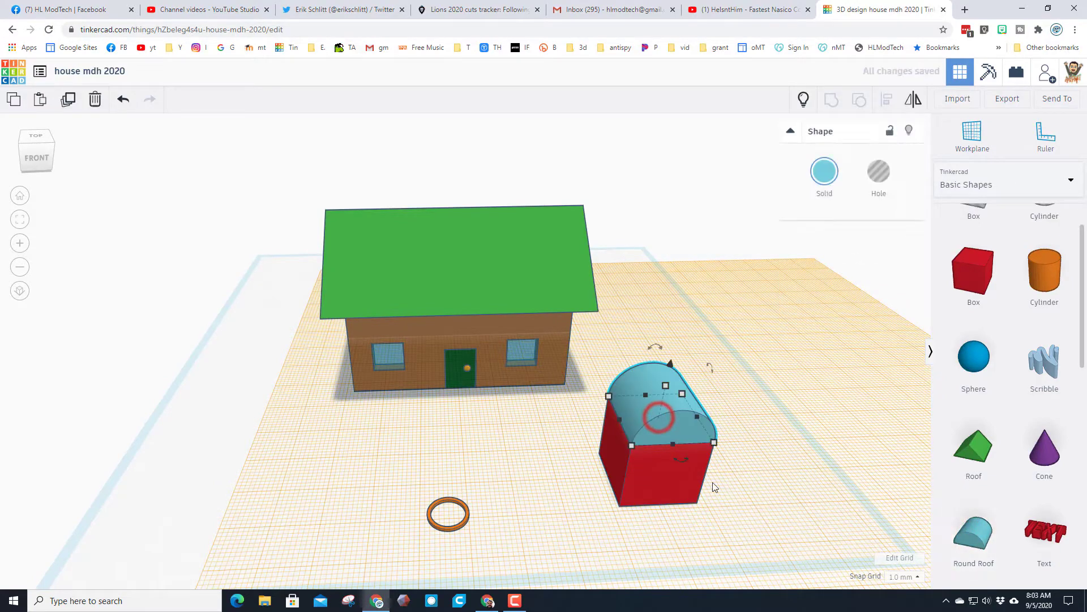
right_click_drag(778, 488, 810, 417)
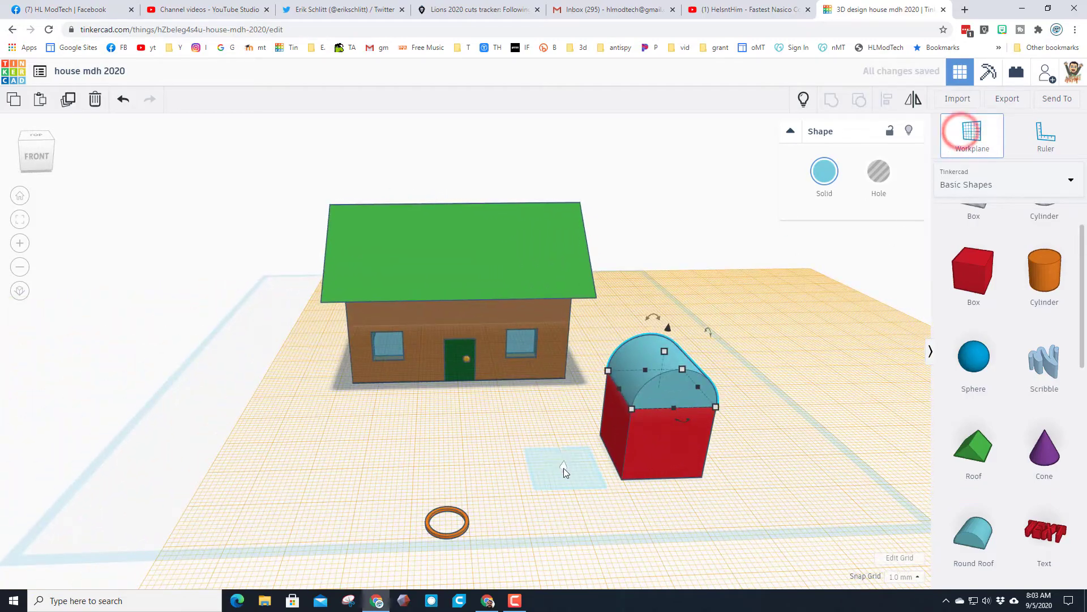
Center-align the red box and round roof, then group them into one arched shape.
left_click(563, 468)
right_click_drag(620, 504, 718, 514)
left_click(668, 311)
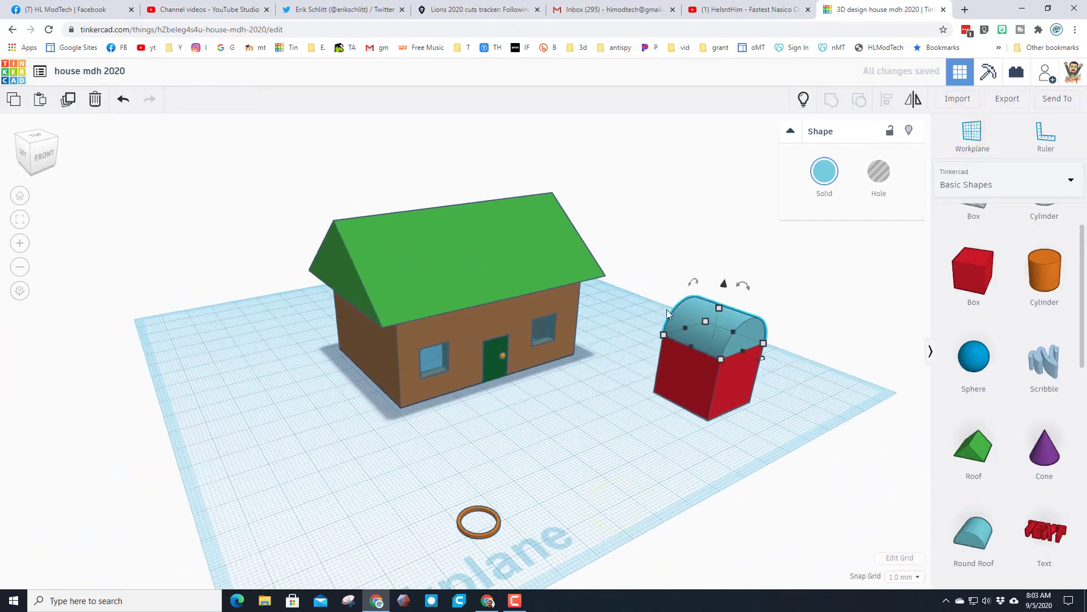
left_click_drag(663, 286, 792, 390)
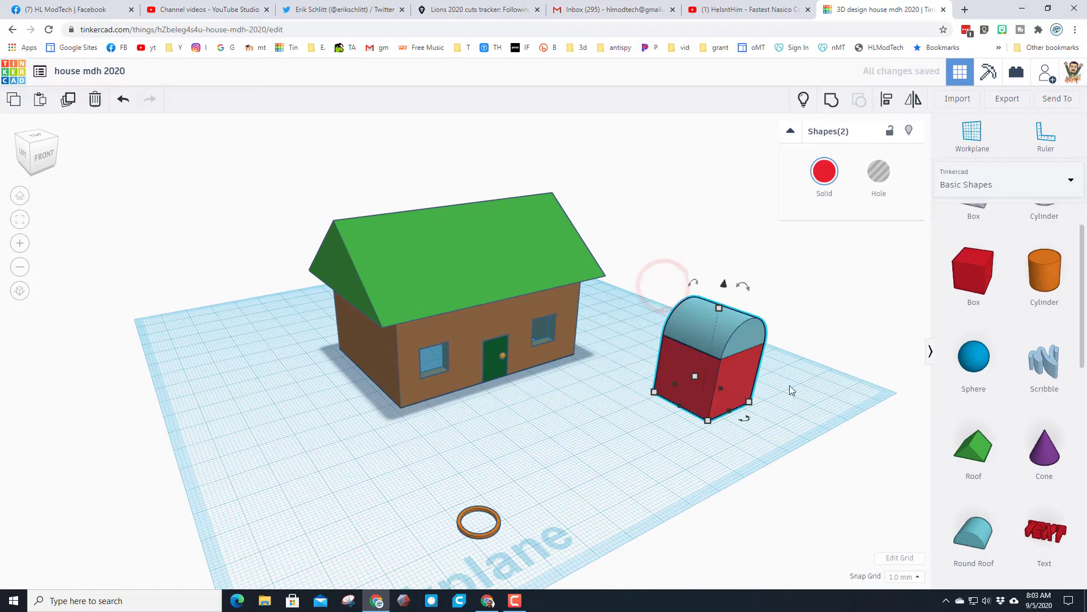
left_click(886, 99)
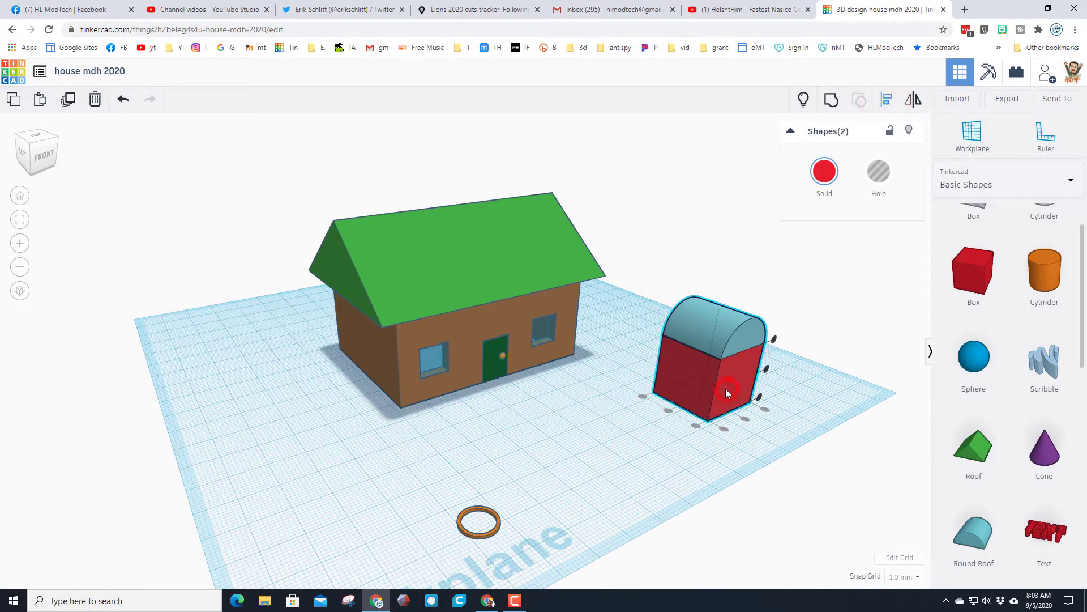
right_click_drag(682, 417, 623, 440)
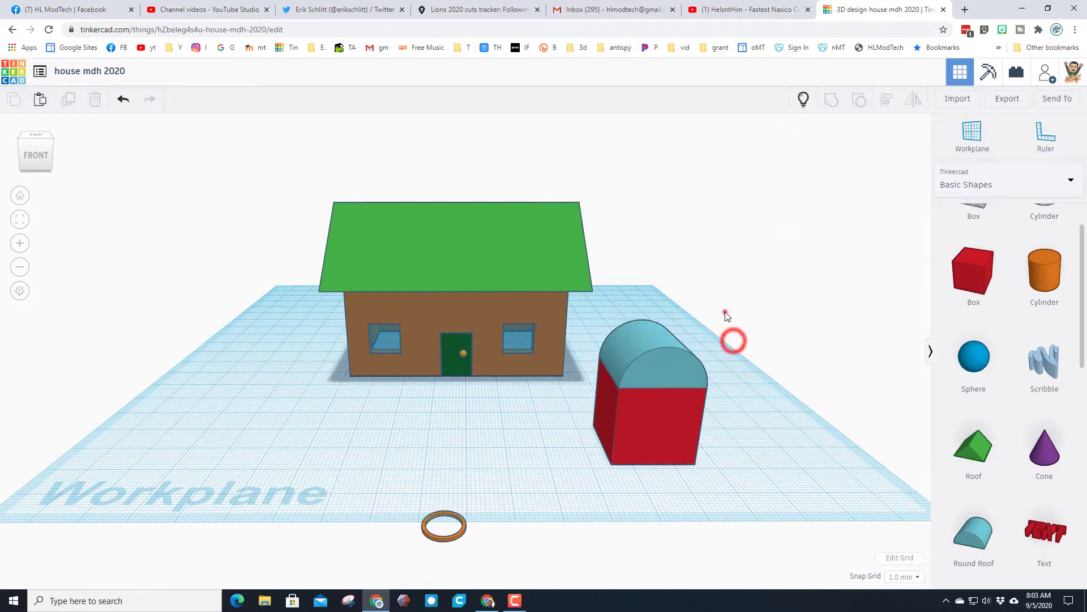
left_click(637, 422)
left_click(832, 108)
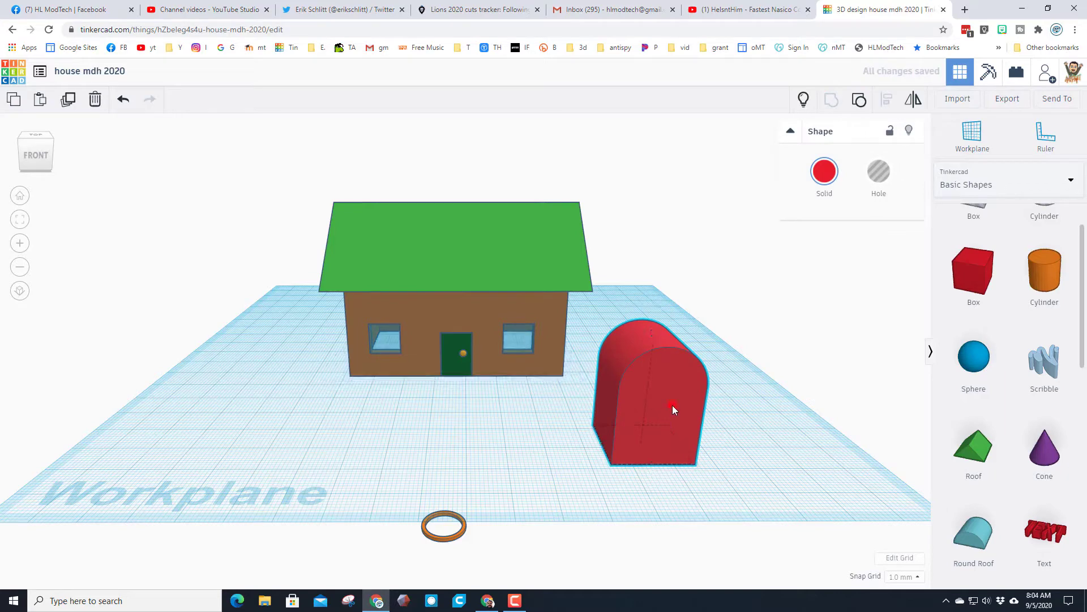
left_click(673, 405)
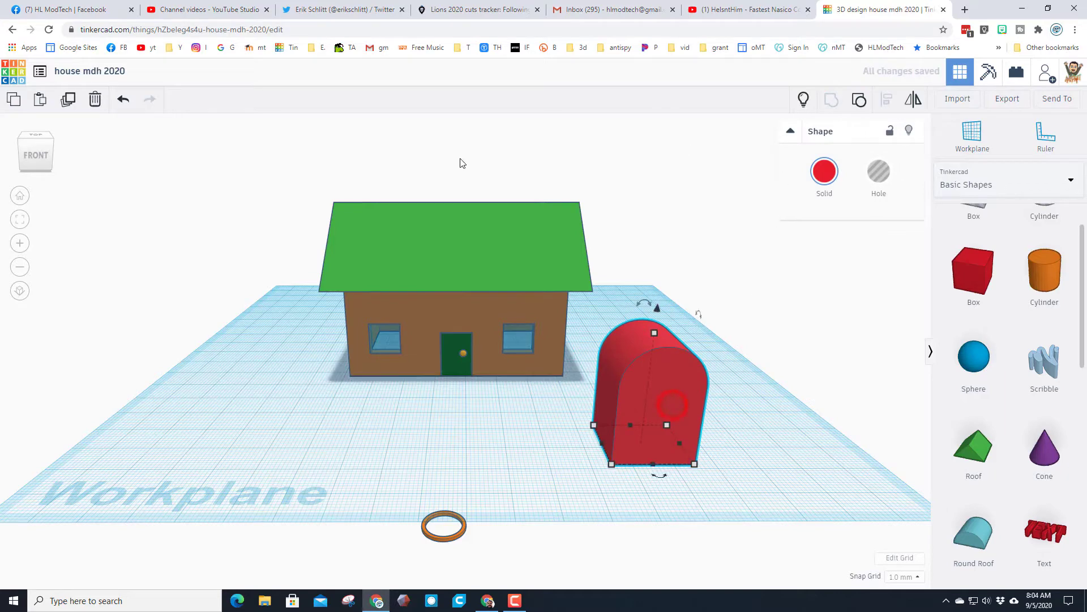
Duplicate the arched shape beside the original and resize the original to 35 long, 33 wide.
left_click(68, 100)
left_click_drag(650, 418, 760, 422)
right_click_drag(634, 464, 698, 383)
left_click(663, 368)
left_click_drag(667, 368, 630, 344)
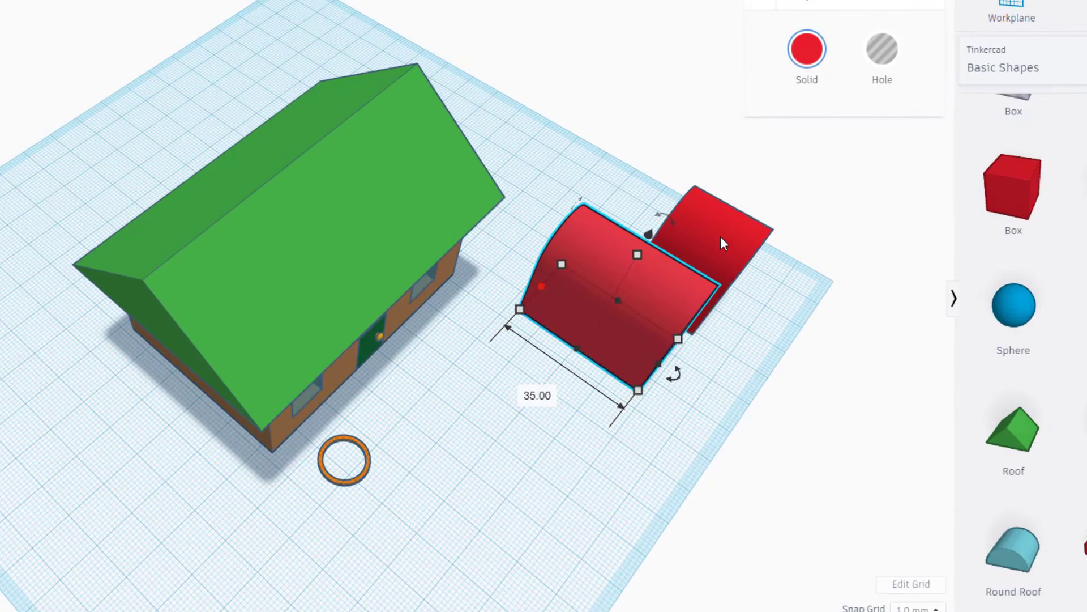
right_click_drag(729, 235, 315, 264)
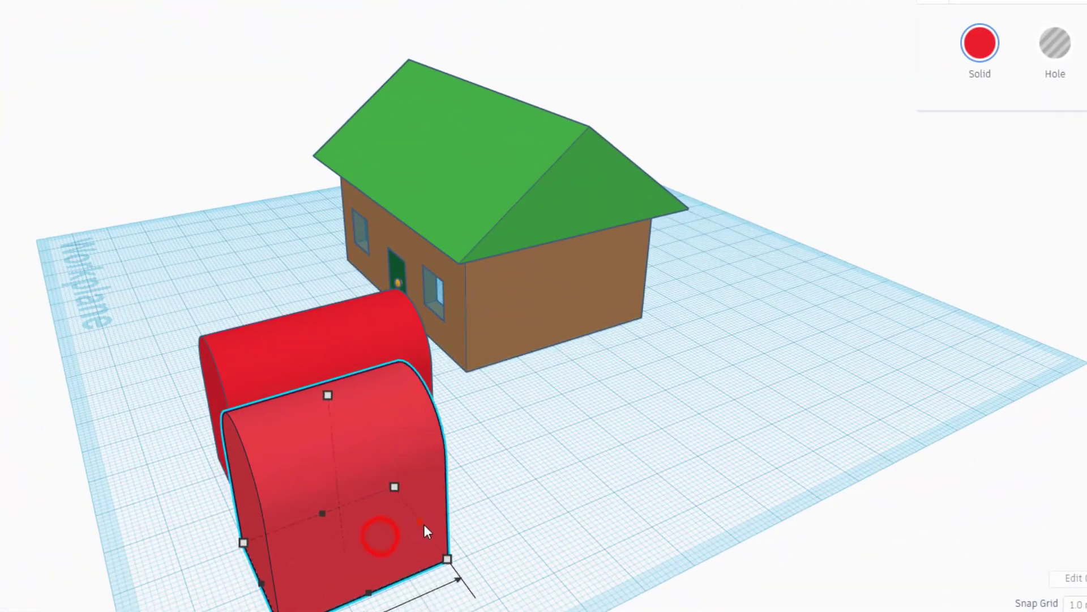
scroll(430, 521, "down", 3)
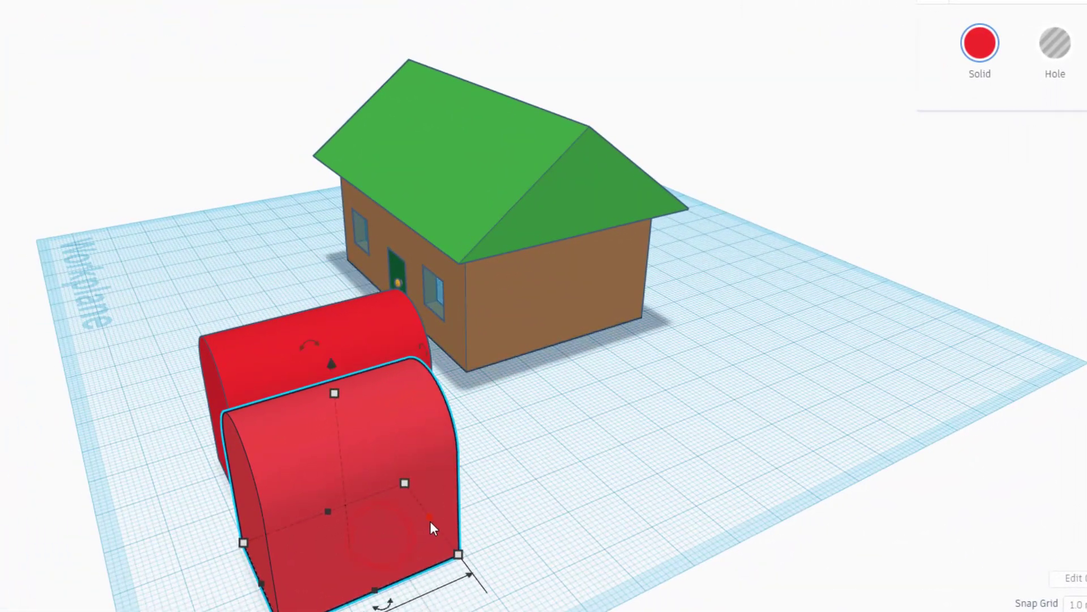
left_click(447, 522)
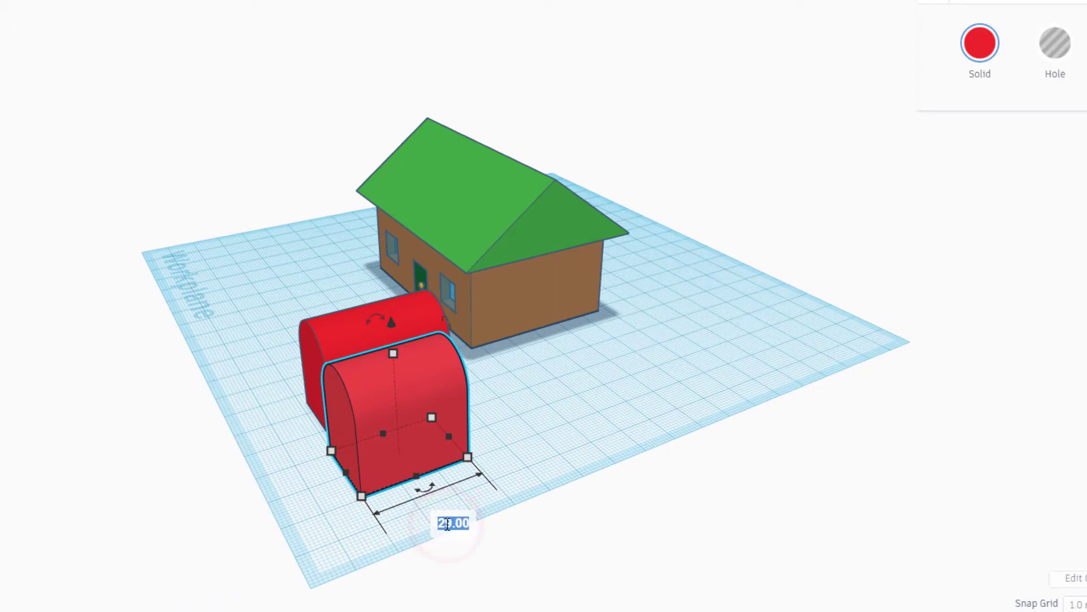
type("33")
key("Return")
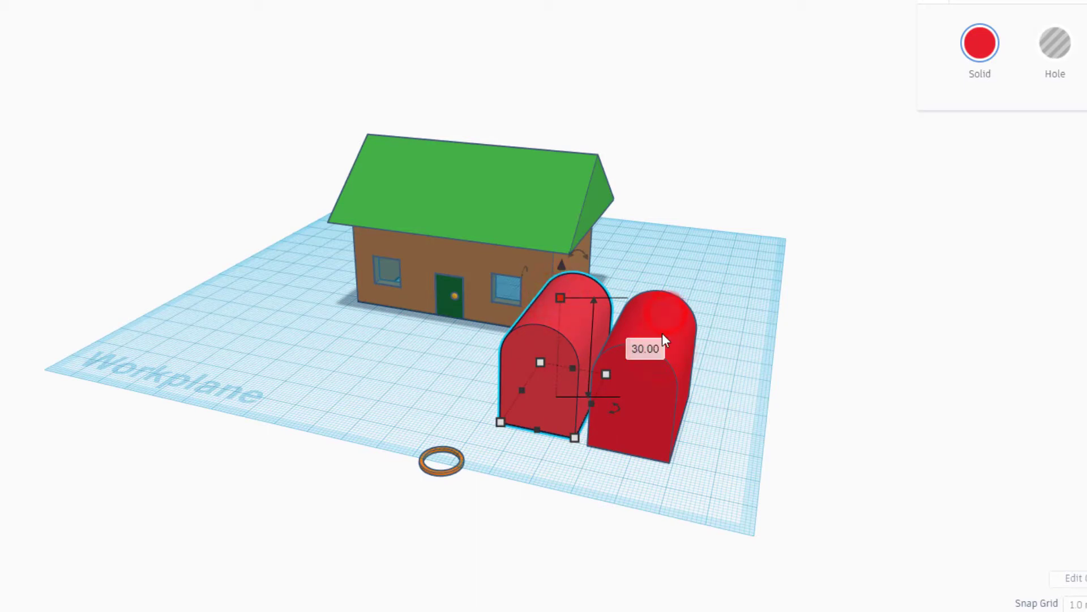
Set the copied arch's height to 26 and width to 16.
left_click(656, 313)
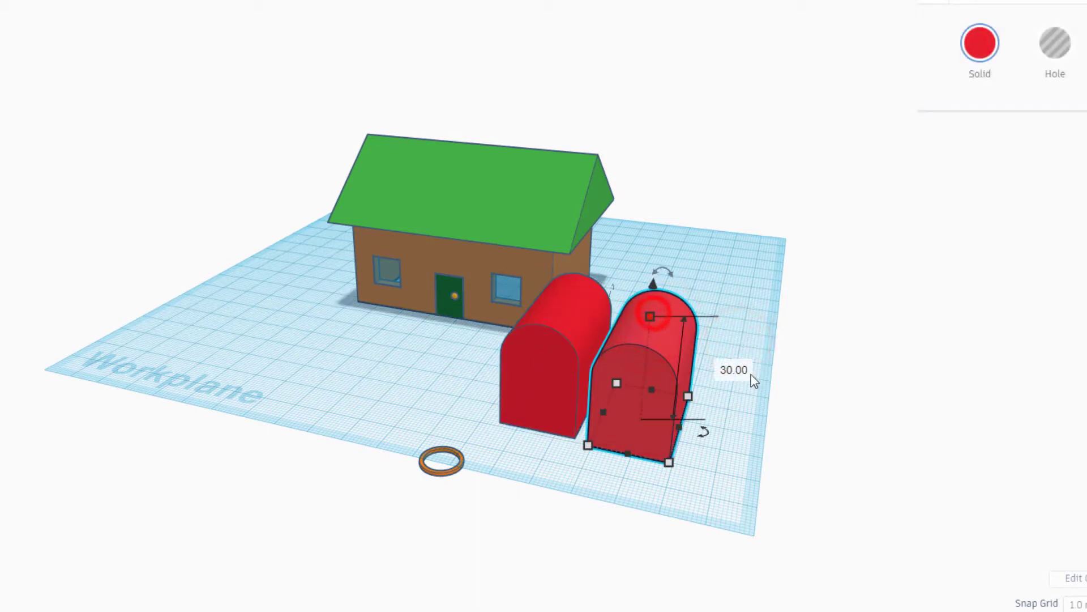
left_click(731, 368)
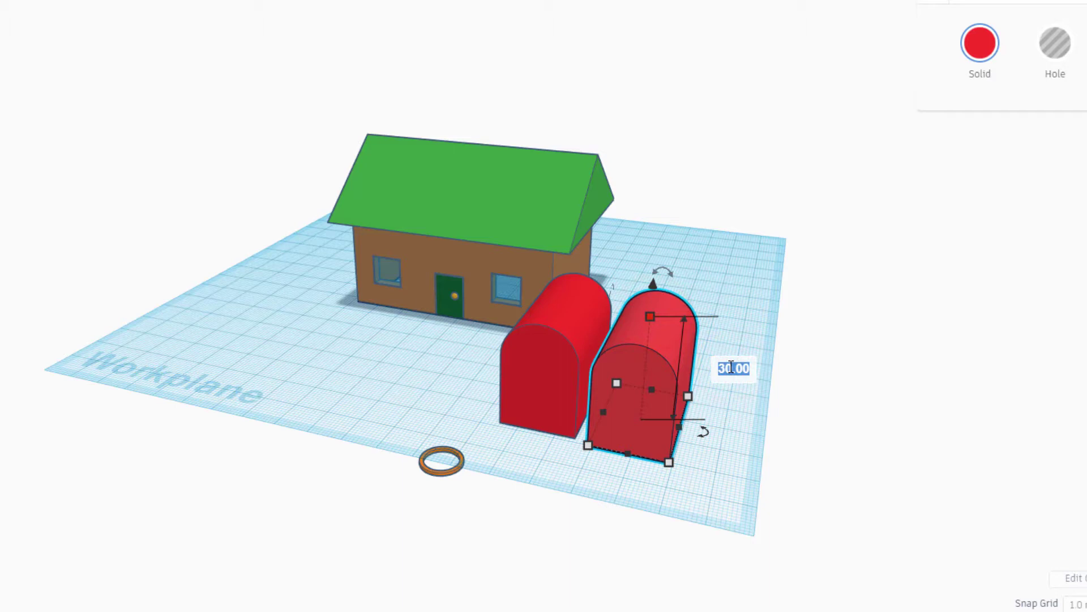
type("26")
key("Return")
right_click_drag(473, 498, 522, 481)
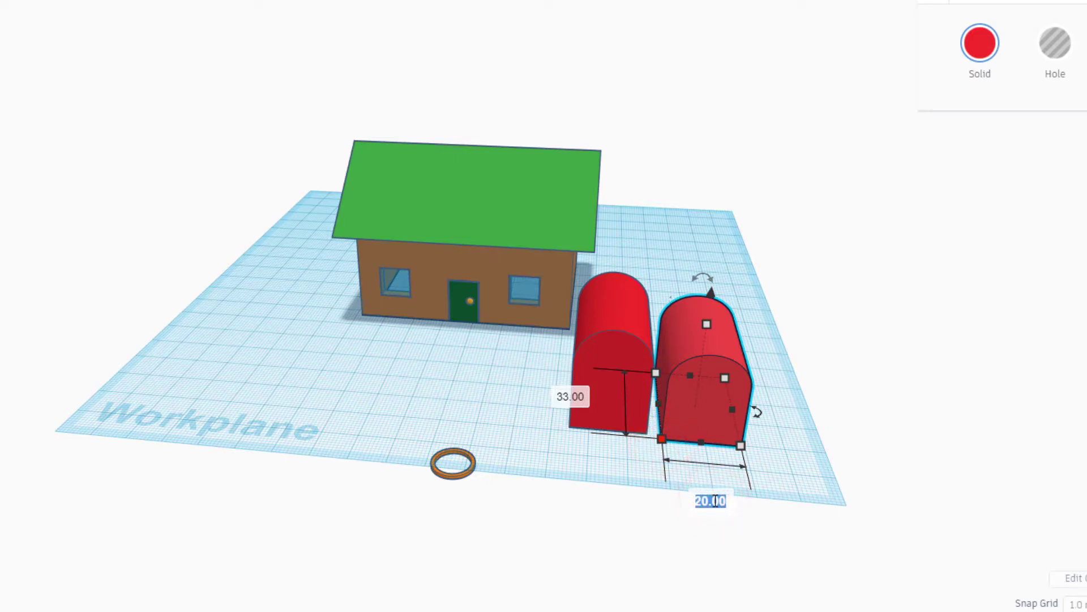
type("16")
key("Return")
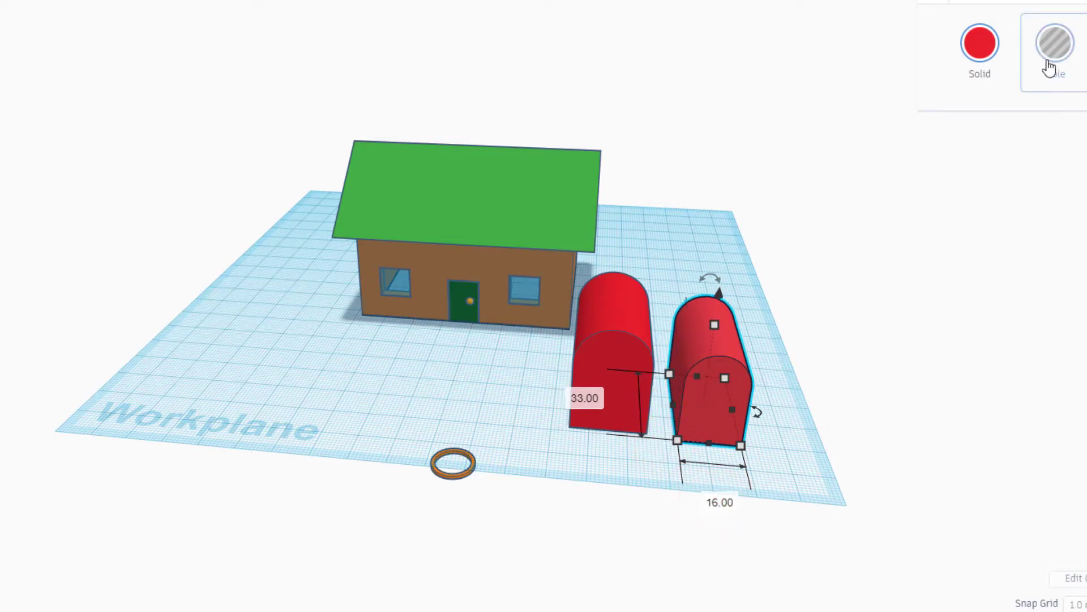
Turn the narrower right arch into a hole and select both arches.
left_click(1055, 43)
left_click(486, 389)
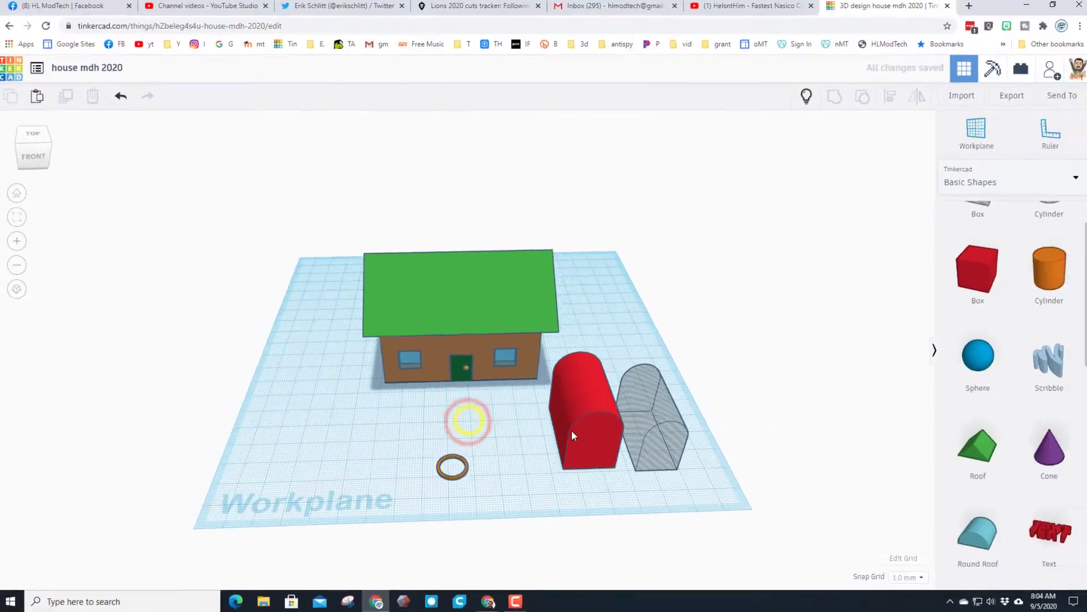
left_click_drag(787, 362, 633, 432)
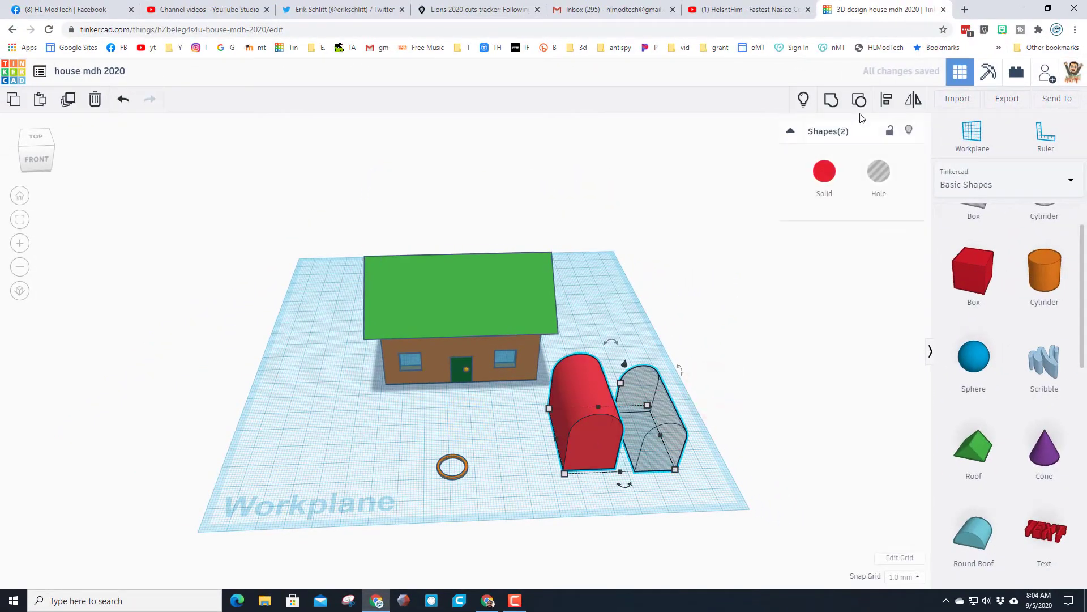
left_click(716, 394)
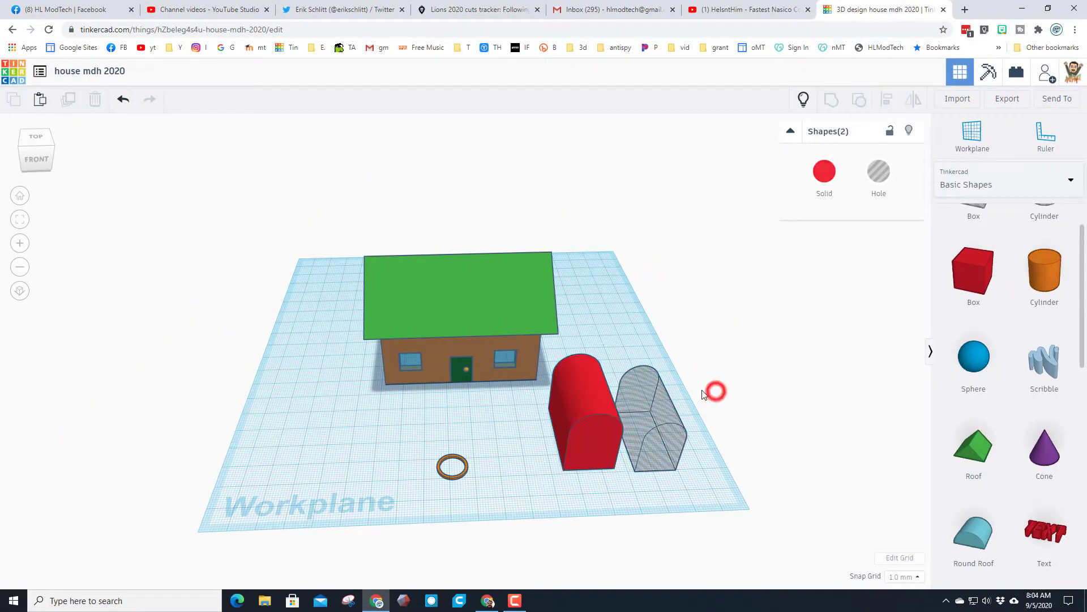
left_click(508, 419)
left_click_drag(692, 460, 693, 461)
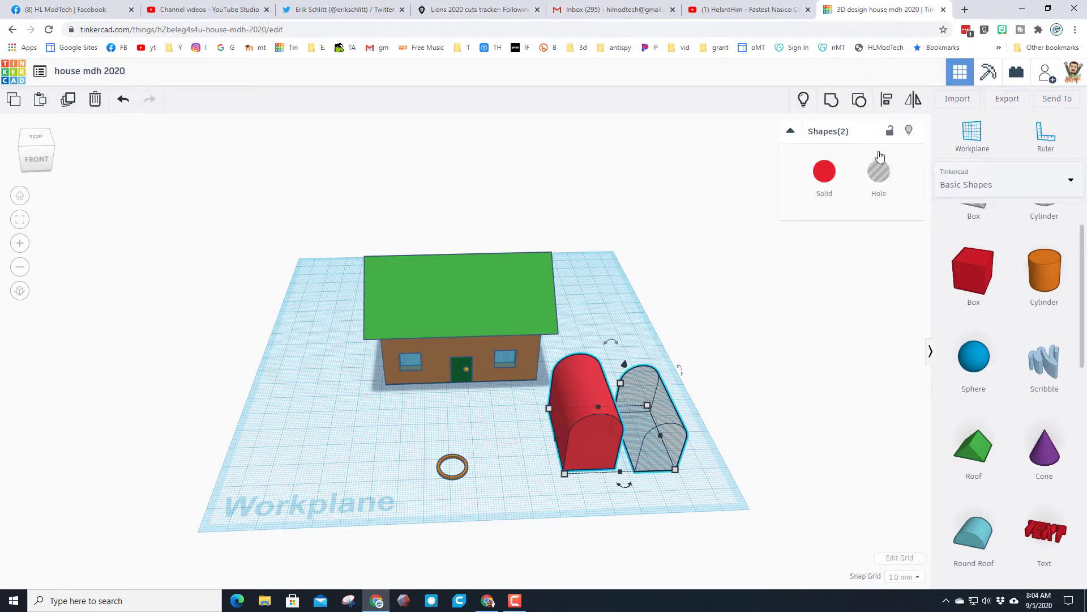
Centre the hole arch inside the red arch with Align, using the red arch as reference.
left_click(887, 101)
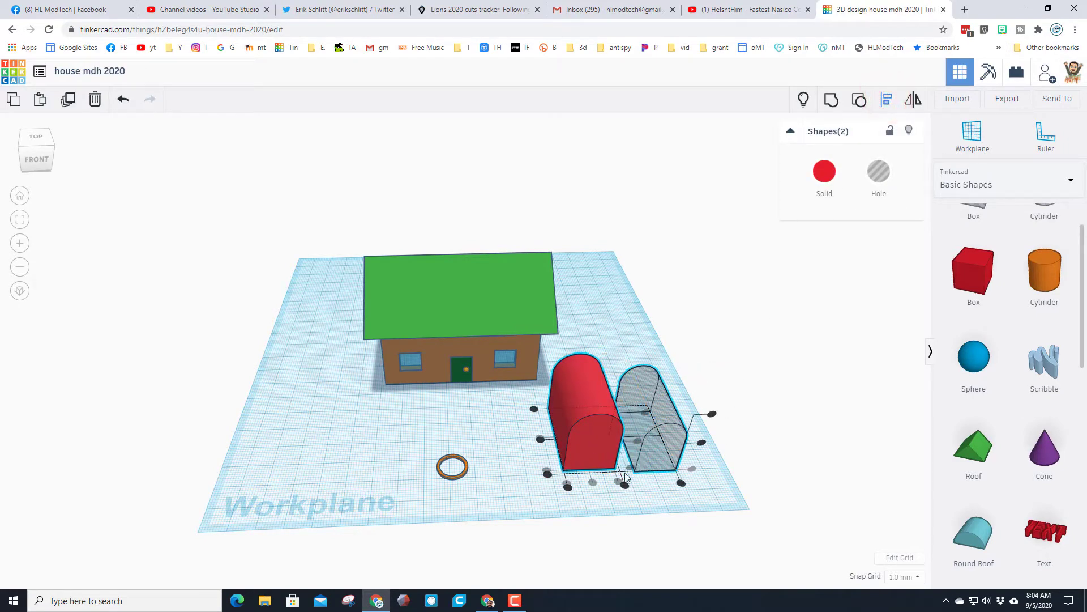
left_click(594, 443)
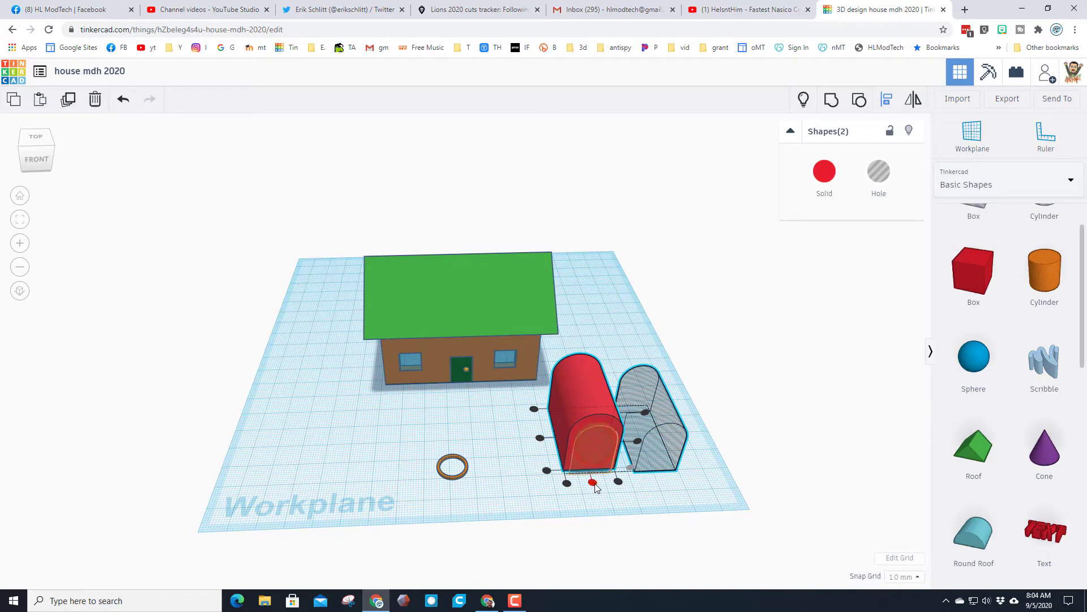
left_click(593, 481)
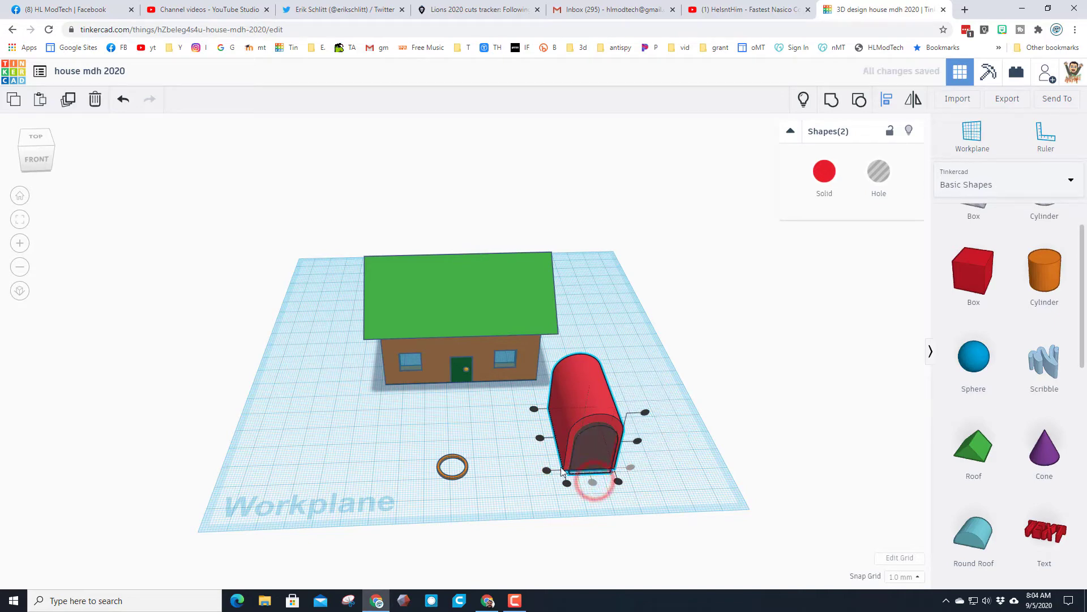
left_click(638, 442)
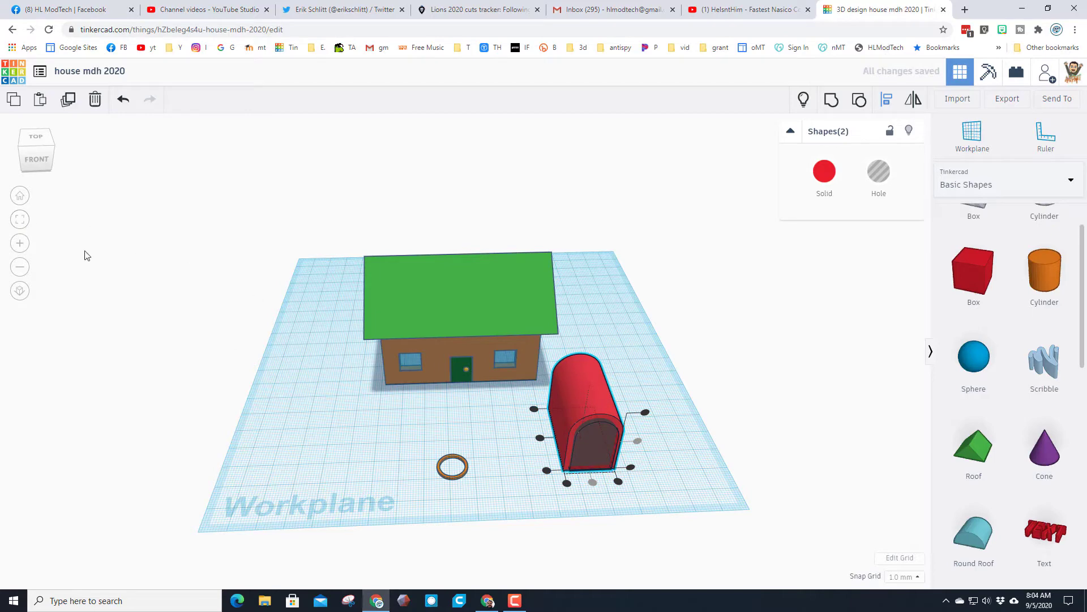
left_click(34, 157)
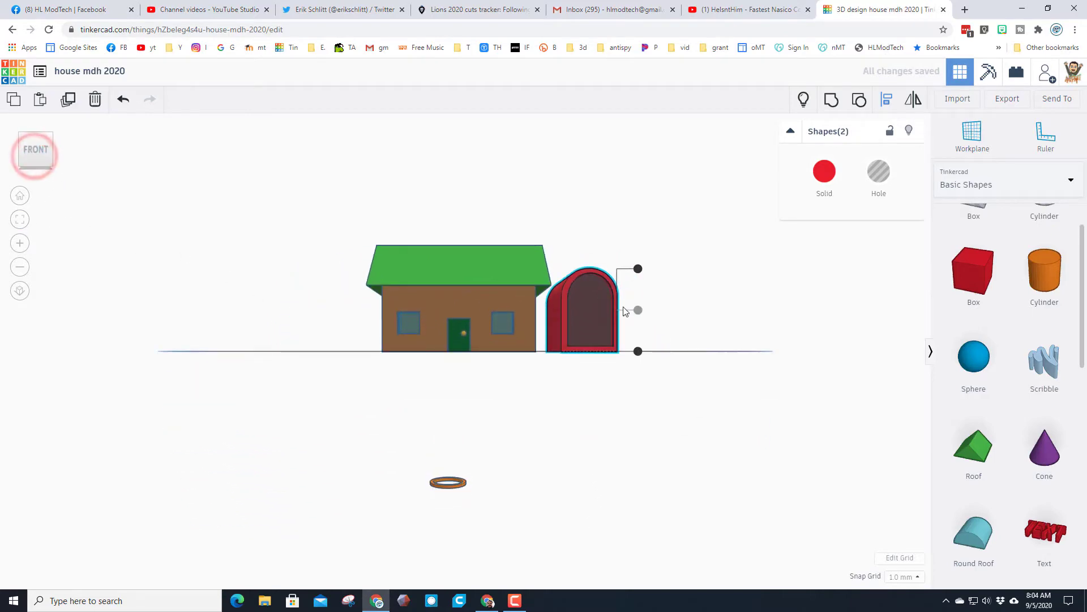
left_click(49, 137)
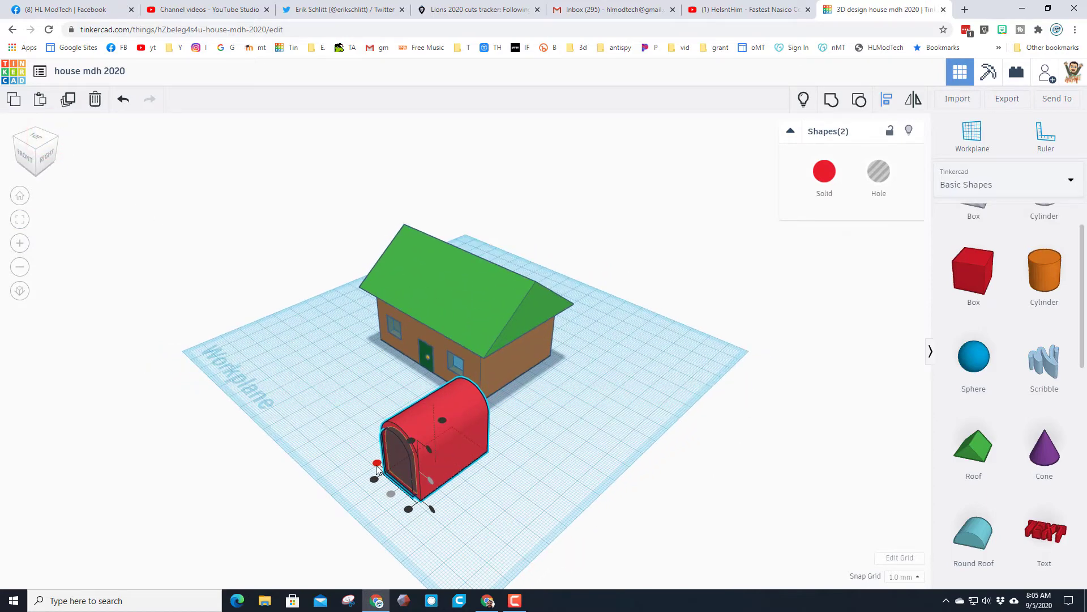
left_click(393, 476)
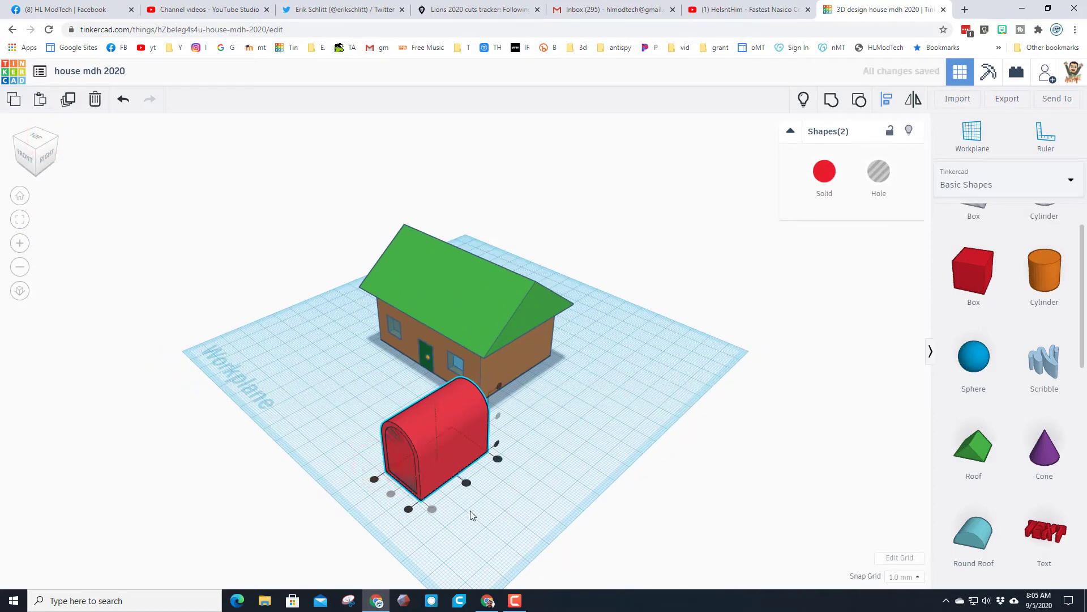
Group the arch and its hole, then shrink the mailbox uniformly to about 8 mm tall.
left_click(828, 99)
right_click_drag(368, 499, 395, 310)
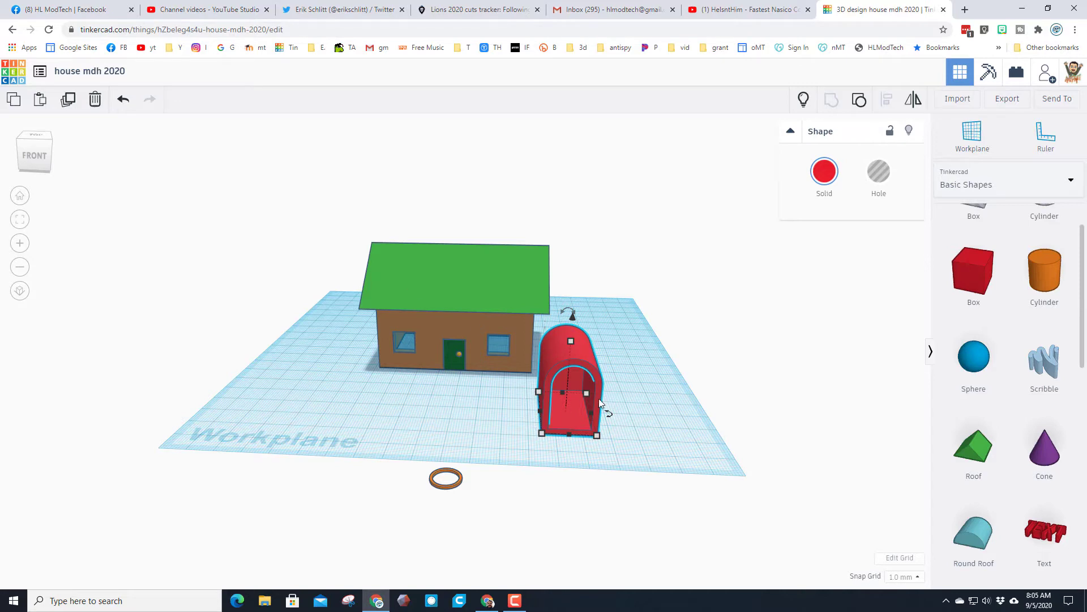
left_click_drag(571, 341, 593, 394, "shift")
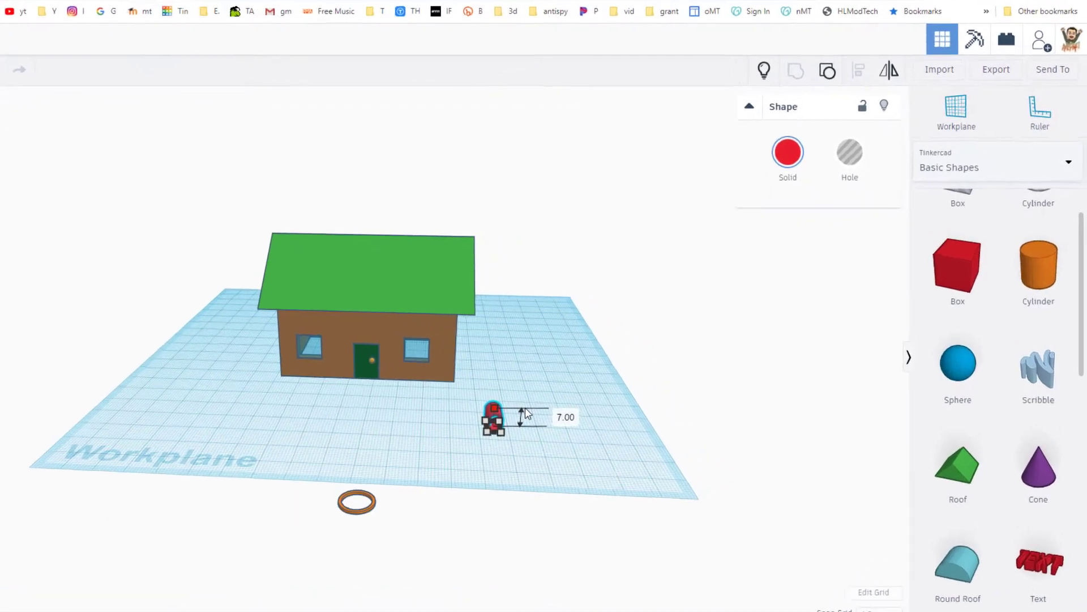
left_click_drag(525, 407, 526, 409, "shift")
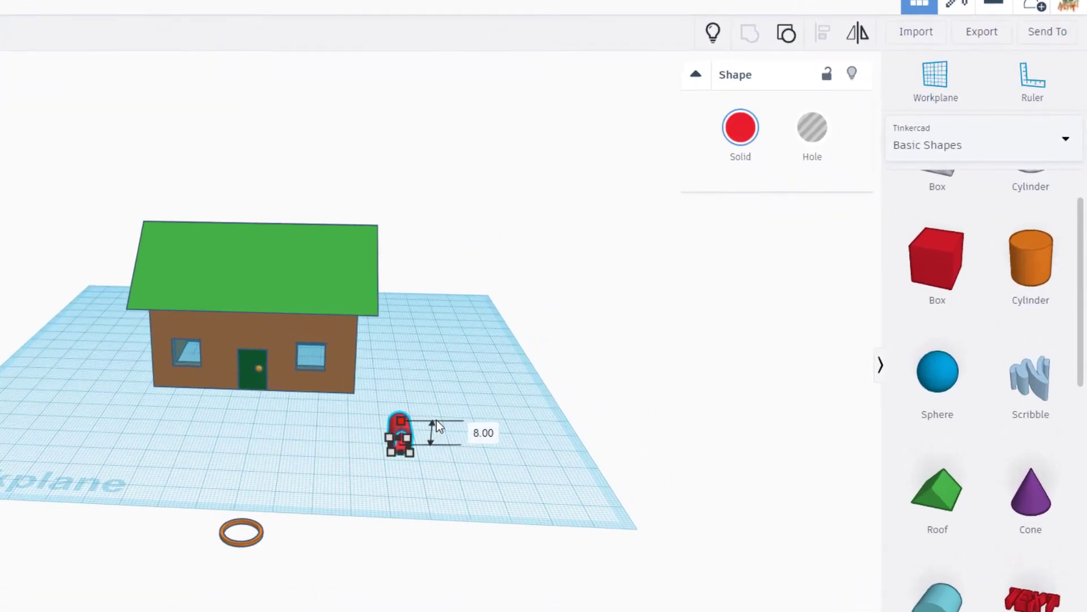
Move the small mailbox to the left side of the ring.
left_click(525, 471)
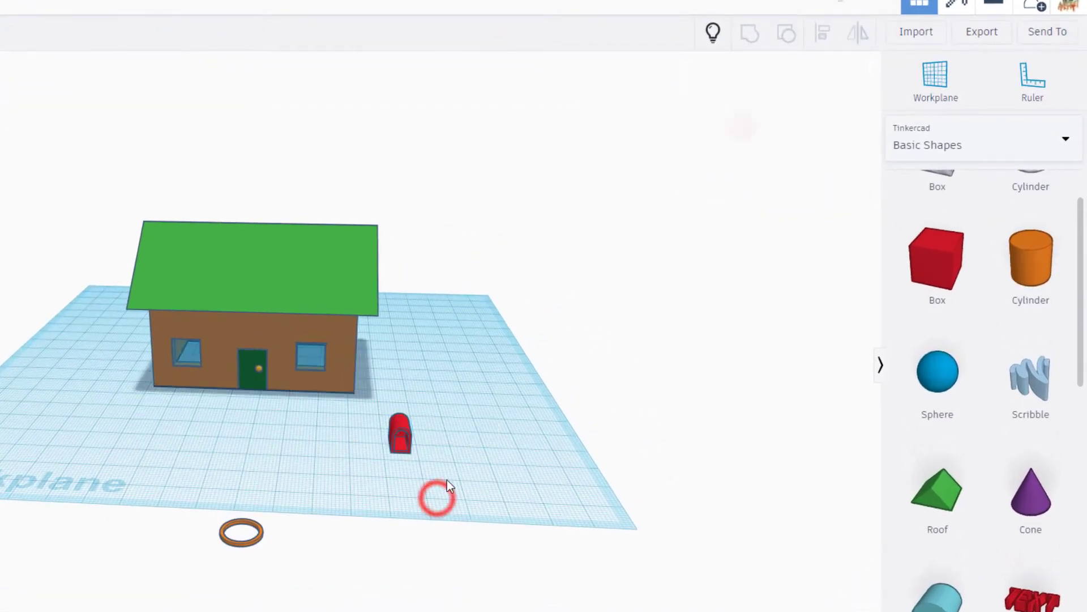
right_click_drag(447, 481, 218, 464)
left_click_drag(206, 448, 72, 399)
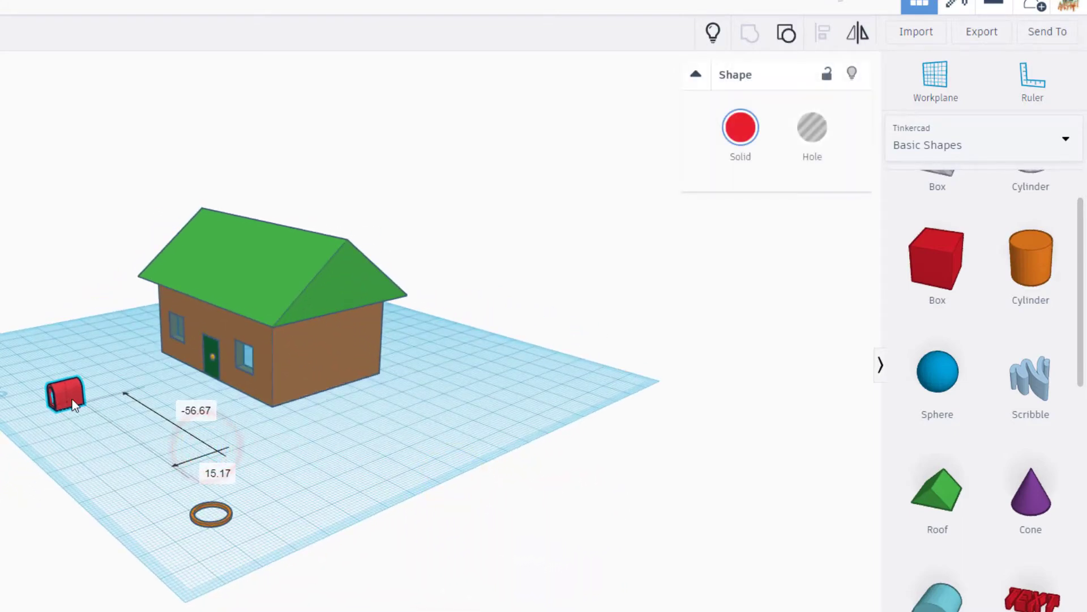
right_click_drag(97, 471, 98, 436)
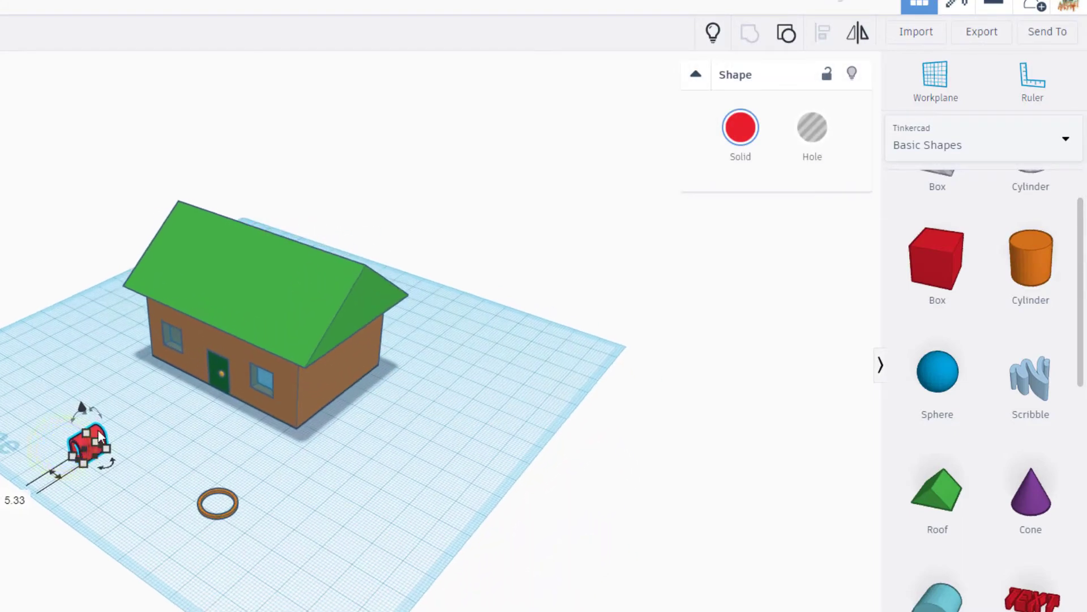
Add a cylinder beside the mailbox and shorten it to 5.00 tall.
left_click(115, 480)
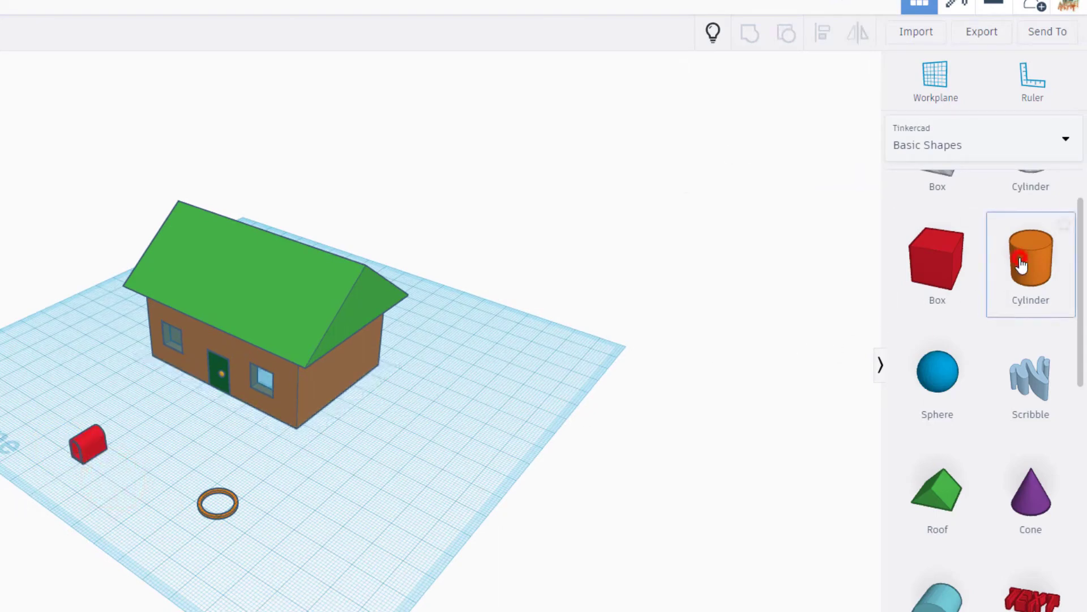
left_click_drag(1021, 264, 154, 466)
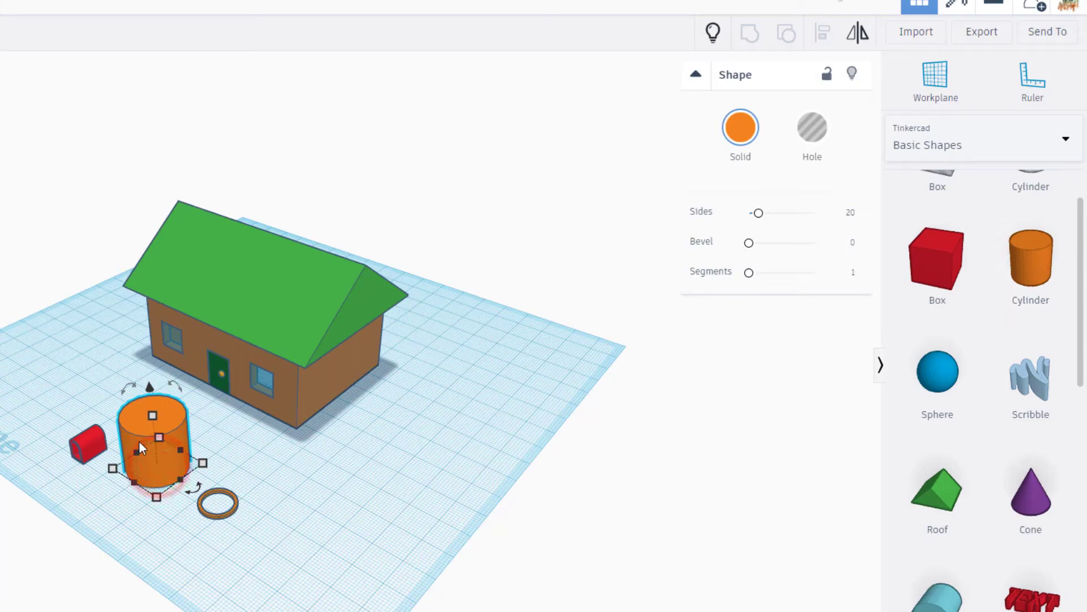
mouse_move(152, 416)
left_mouse_down()
mouse_move(167, 458)
mouse_move(154, 431)
left_mouse_up()
Align the cylinder with the mailbox, using the mailbox as the reference.
mouse_move(85, 461)
right_mouse_down()
mouse_move(151, 488)
mouse_move(90, 468)
right_mouse_up()
left_click_drag(124, 470, 173, 491)
left_click_drag(112, 458, 178, 518)
left_click(823, 32)
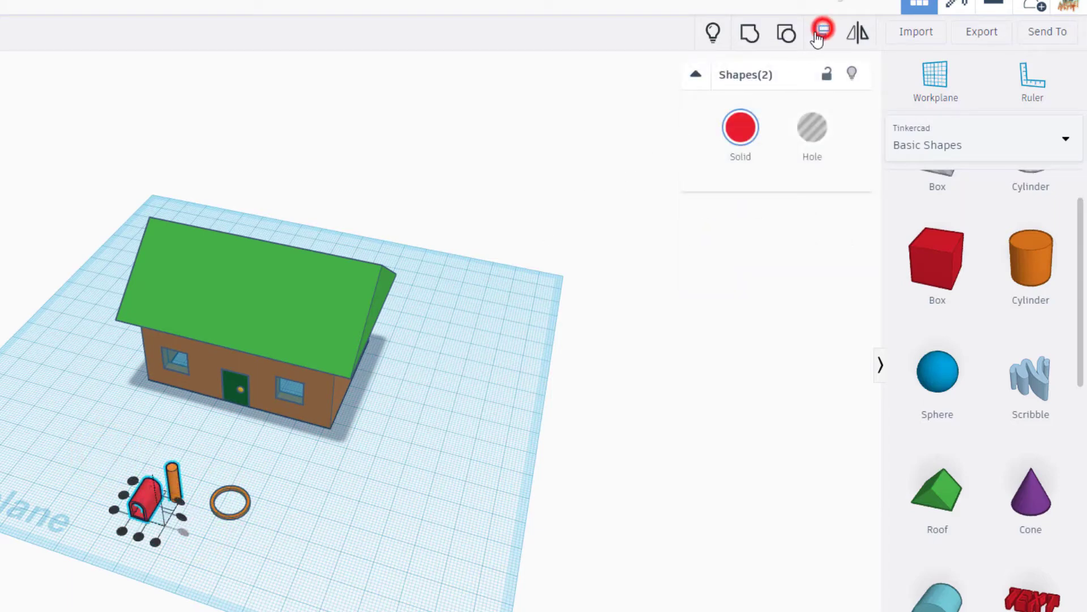
left_click(138, 497)
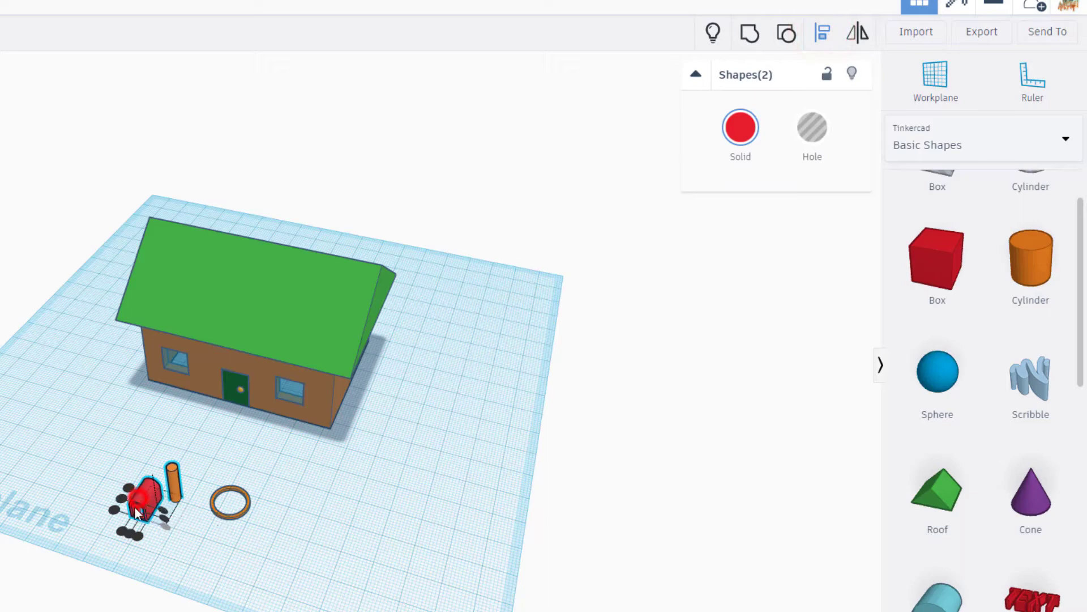
mouse_move(130, 536)
left_click(130, 535)
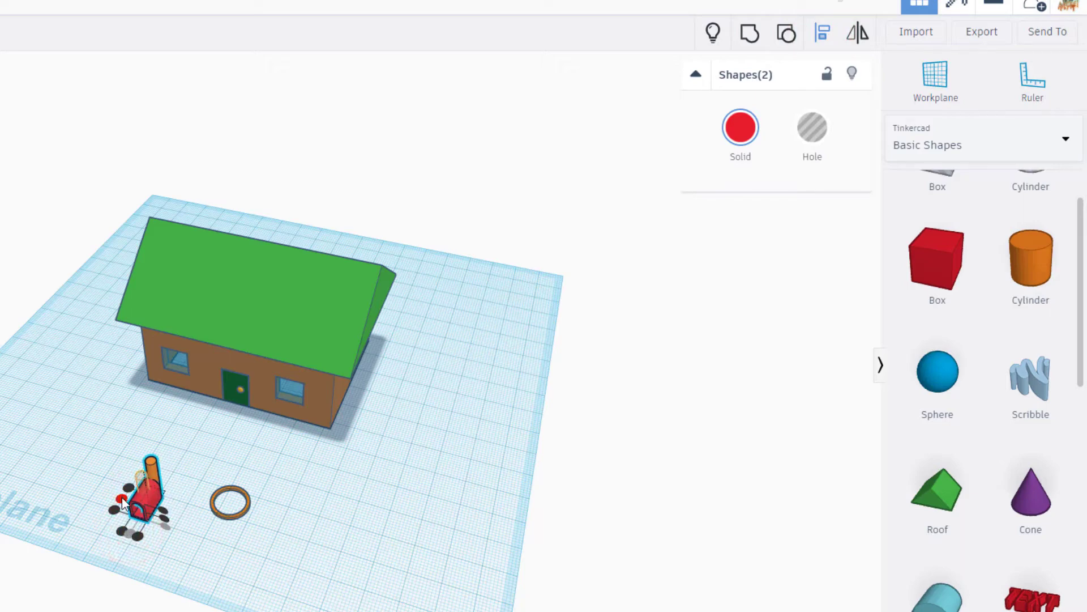
Set a workplane on the cylinder's top and drop the red mailbox onto it with D.
left_click(180, 531)
scroll(192, 518, "up", 2)
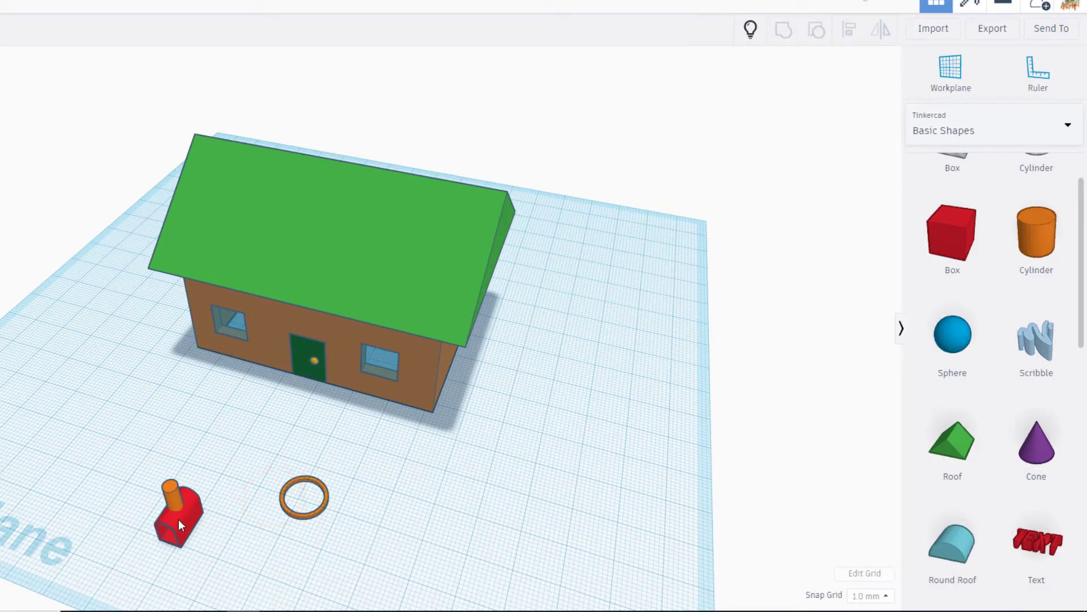
right_click_drag(168, 483, 262, 497)
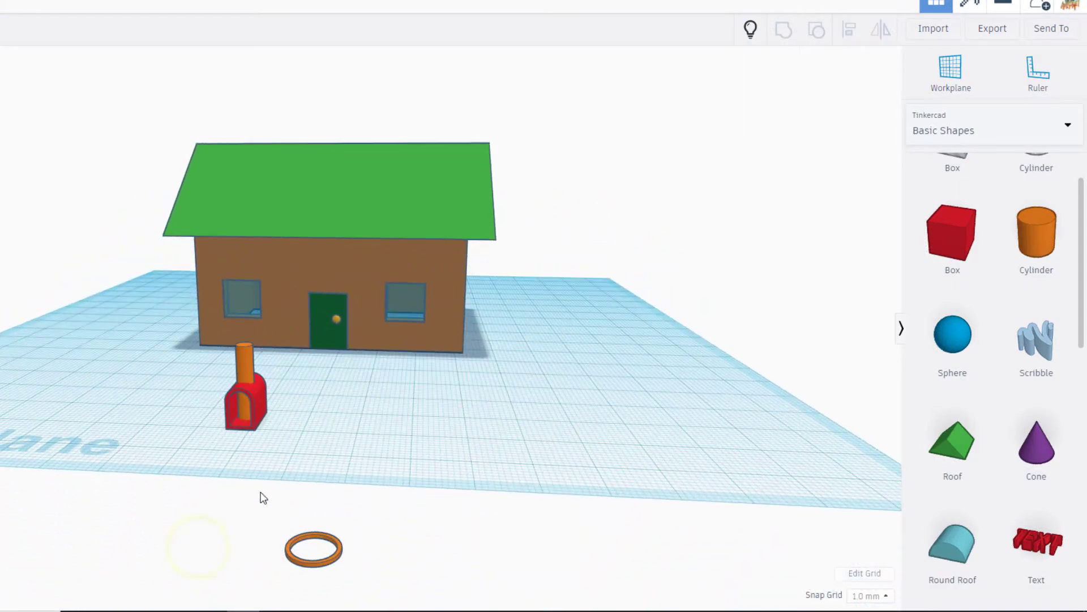
left_click(952, 73)
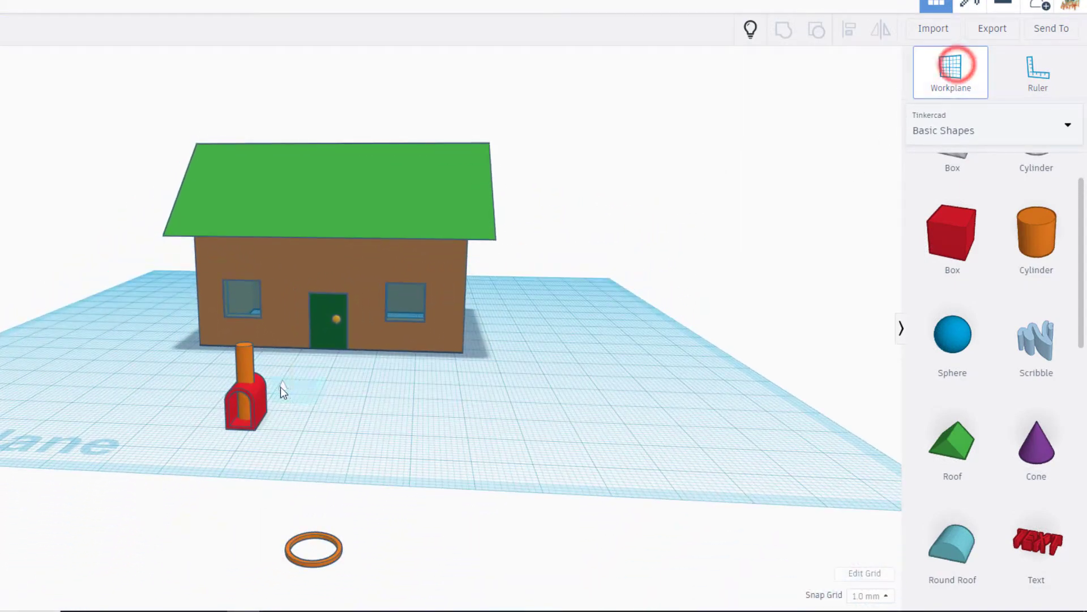
left_click(243, 345)
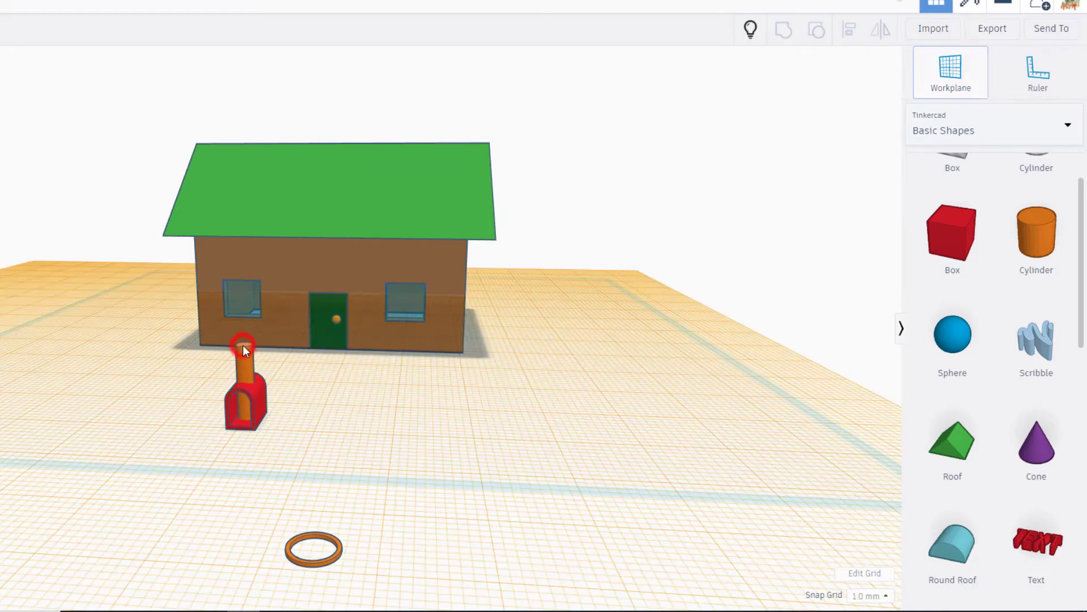
left_click(259, 413)
key("d")
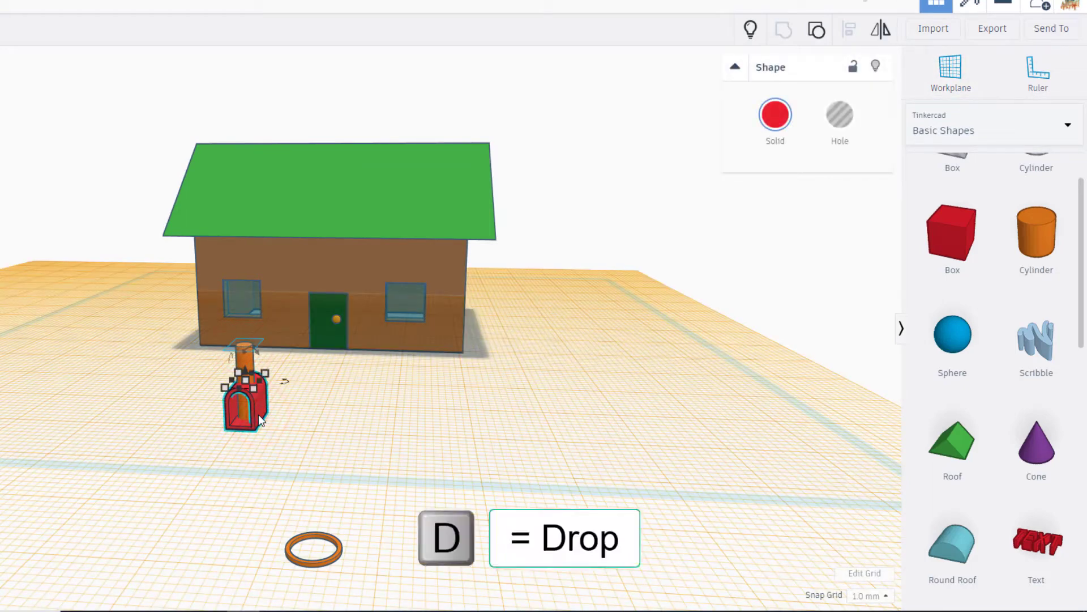
left_click(274, 417)
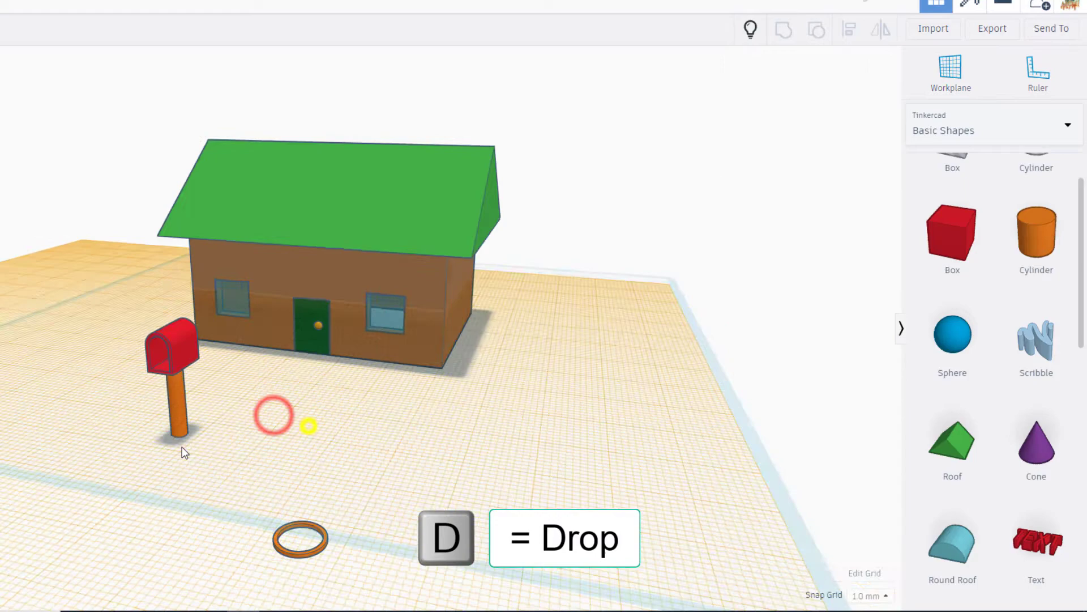
Reset the workplane back to the ground grid.
scroll(113, 451, "down", 3)
scroll(260, 446, "up", 4)
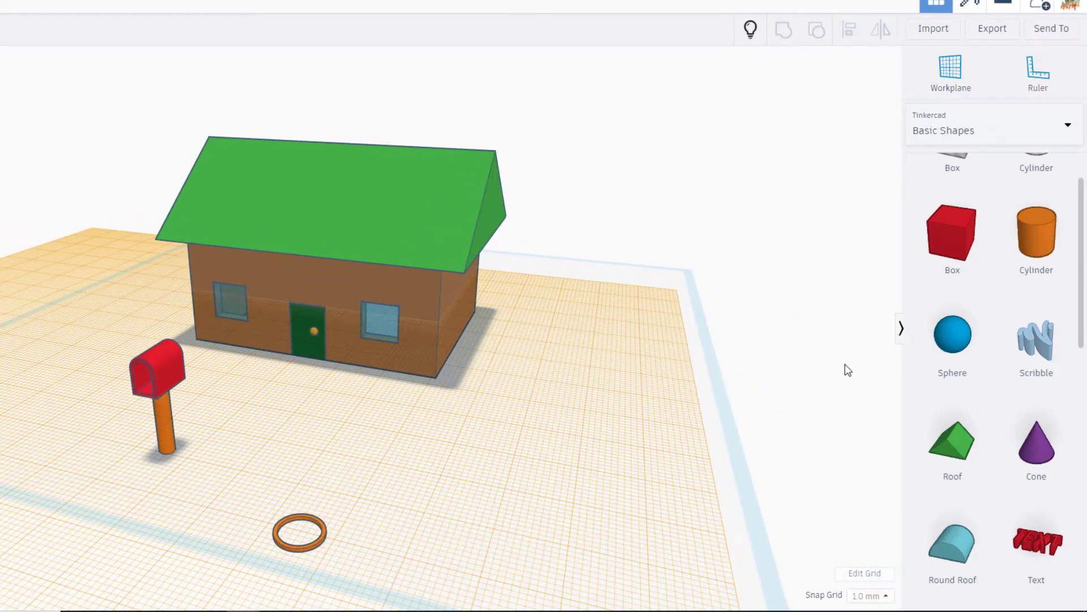
left_click(961, 72)
left_click(194, 504)
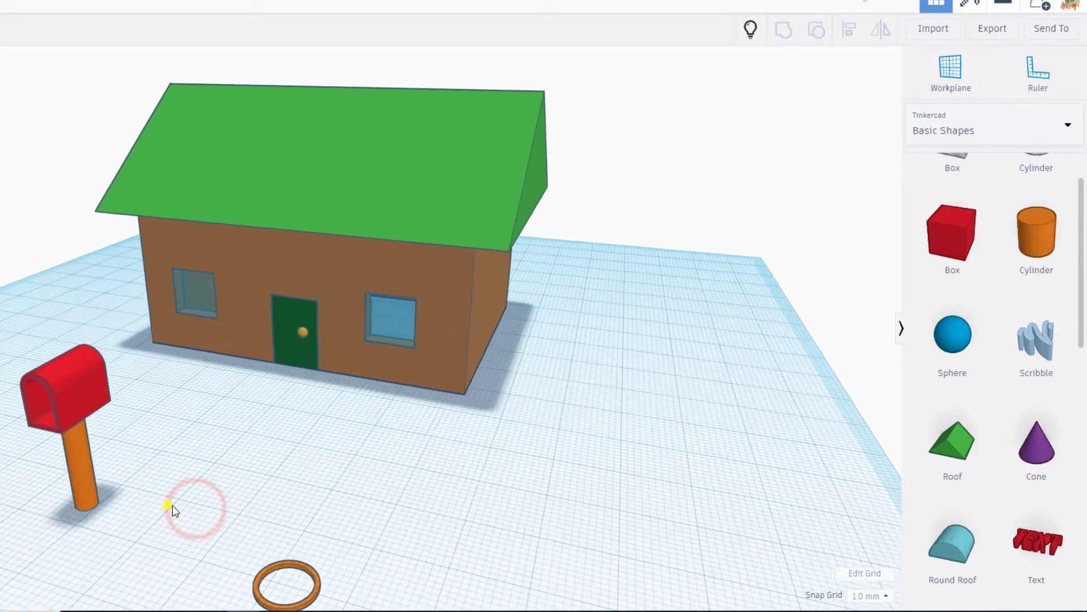
Colour the mailbox post brown and the mailbox body white.
left_click(82, 476)
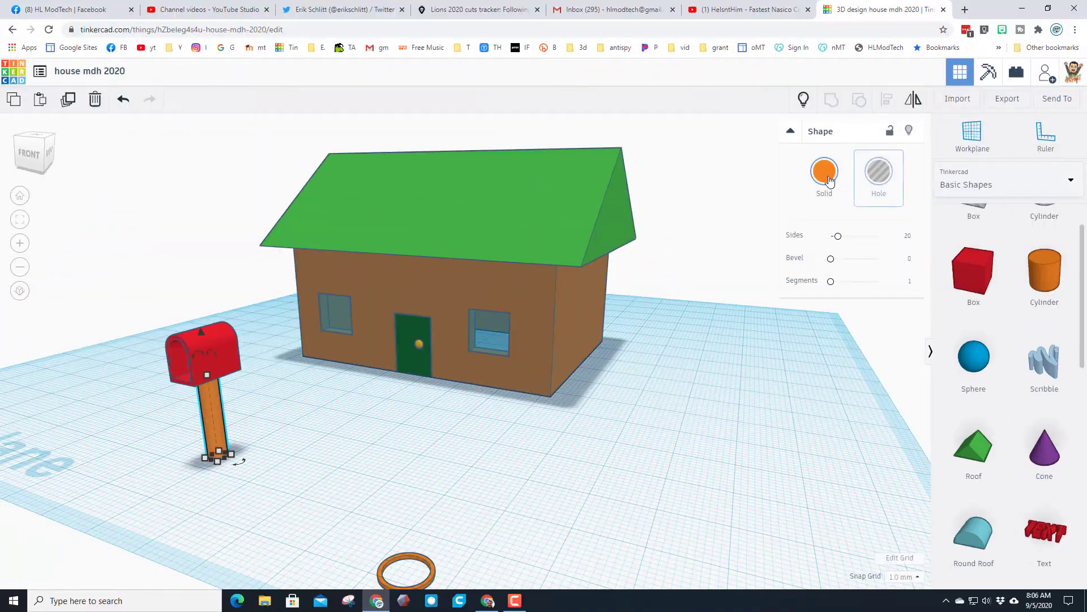
left_click(828, 180)
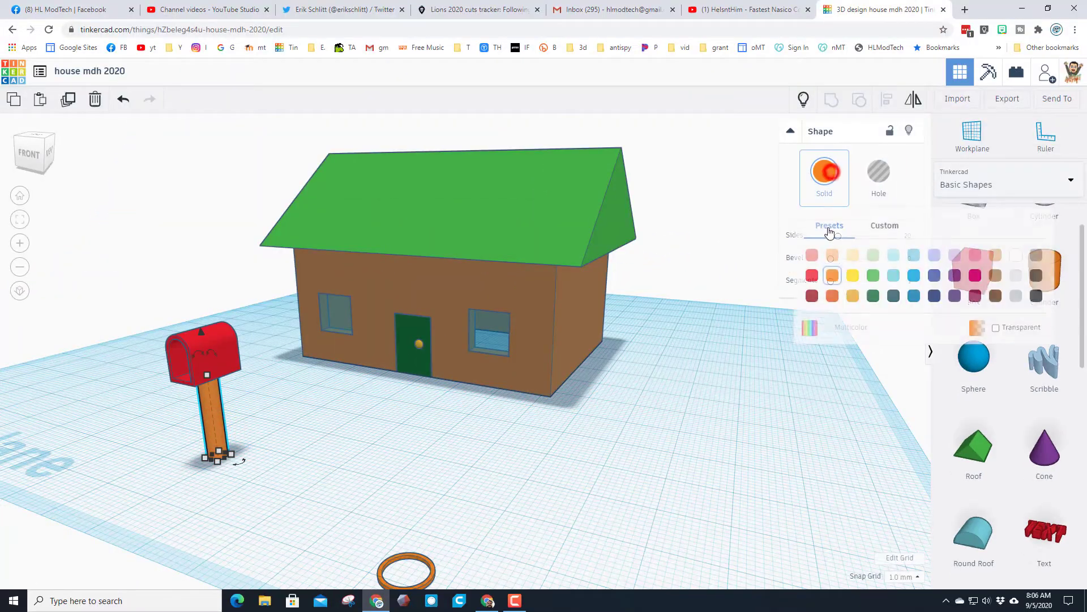
left_click(987, 281)
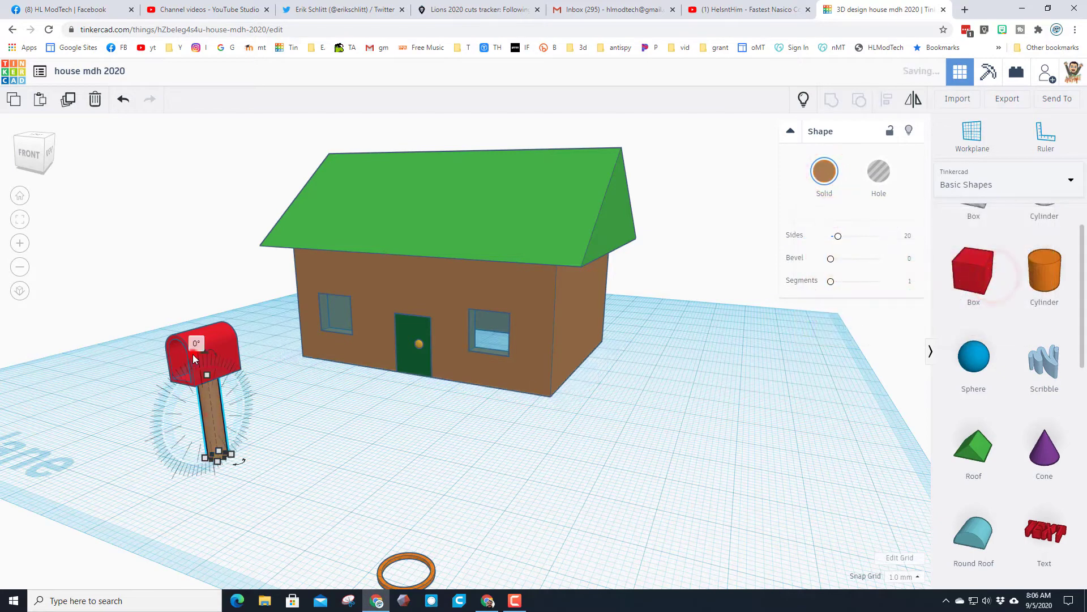
left_click(170, 327)
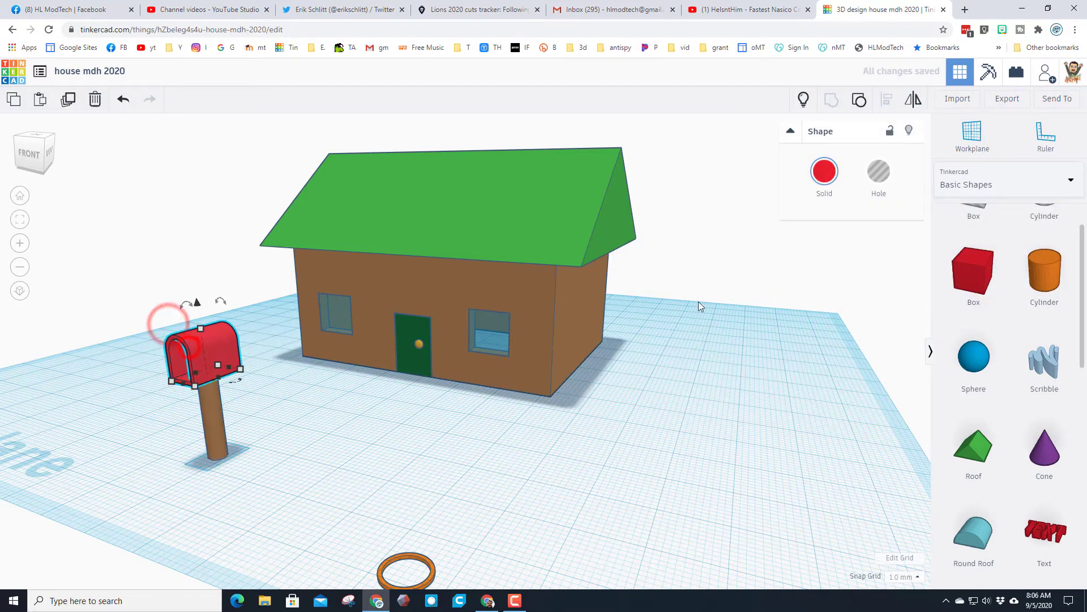
left_click(824, 171)
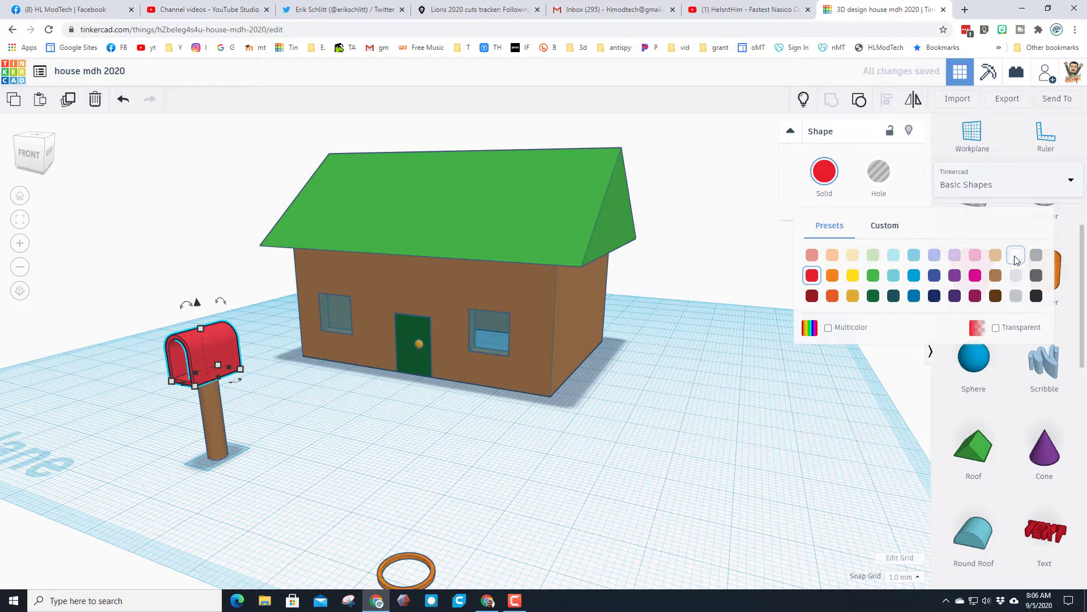
left_click(1015, 256)
Duplicate the white mailbox.
left_click(301, 388)
left_click(215, 350)
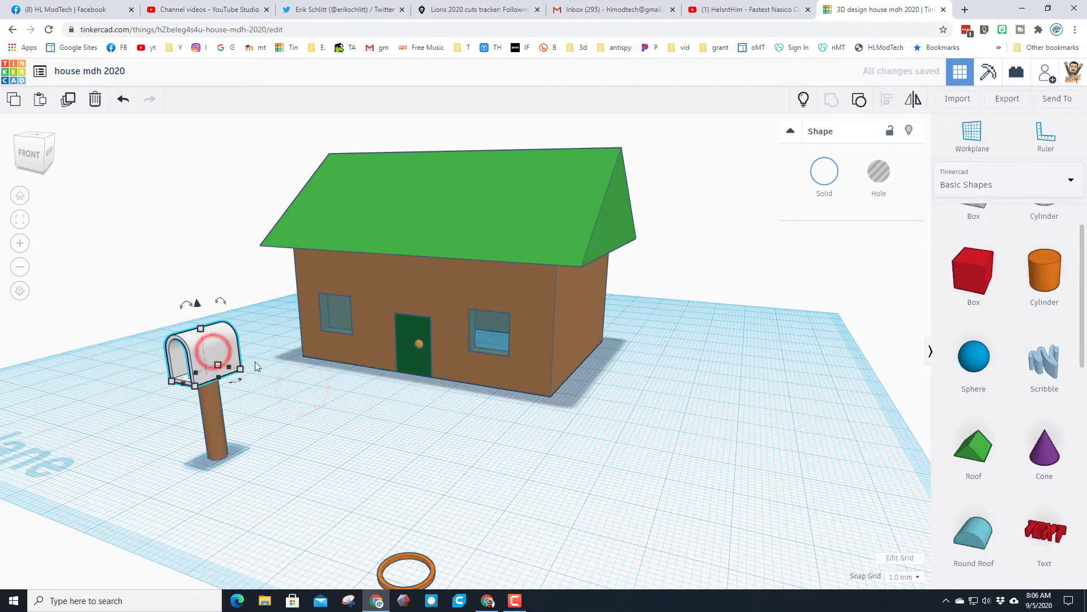
left_click(298, 389)
right_click_drag(258, 405, 173, 360)
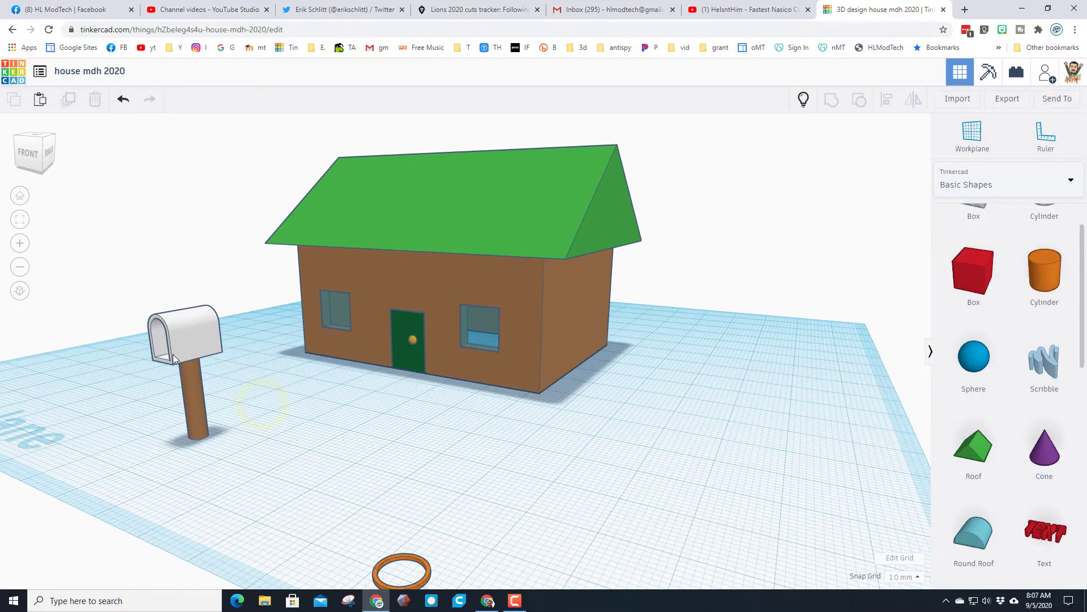
left_click(199, 334)
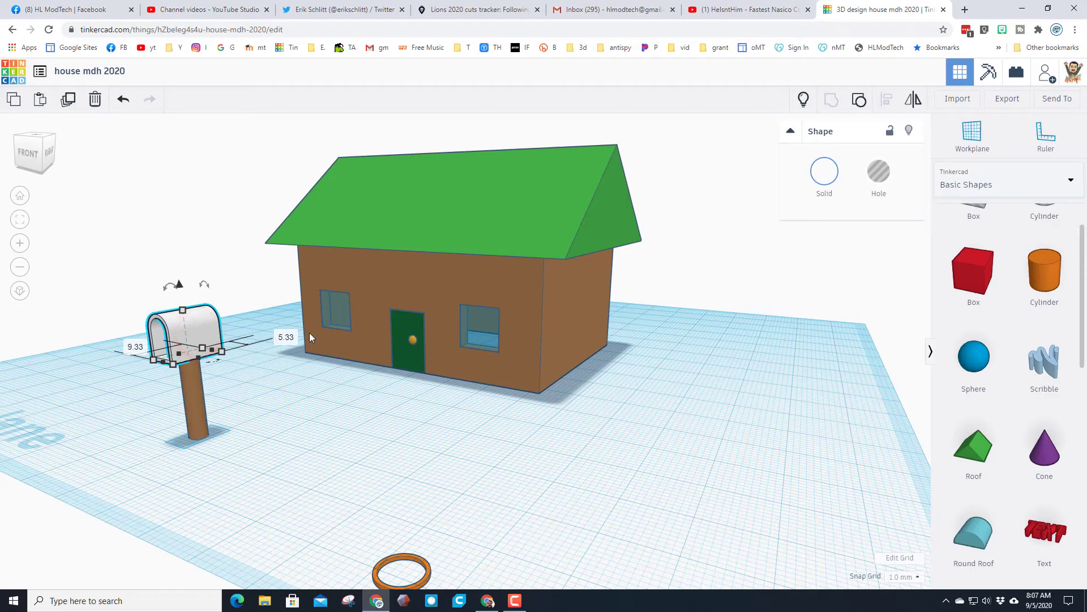
left_click(69, 98)
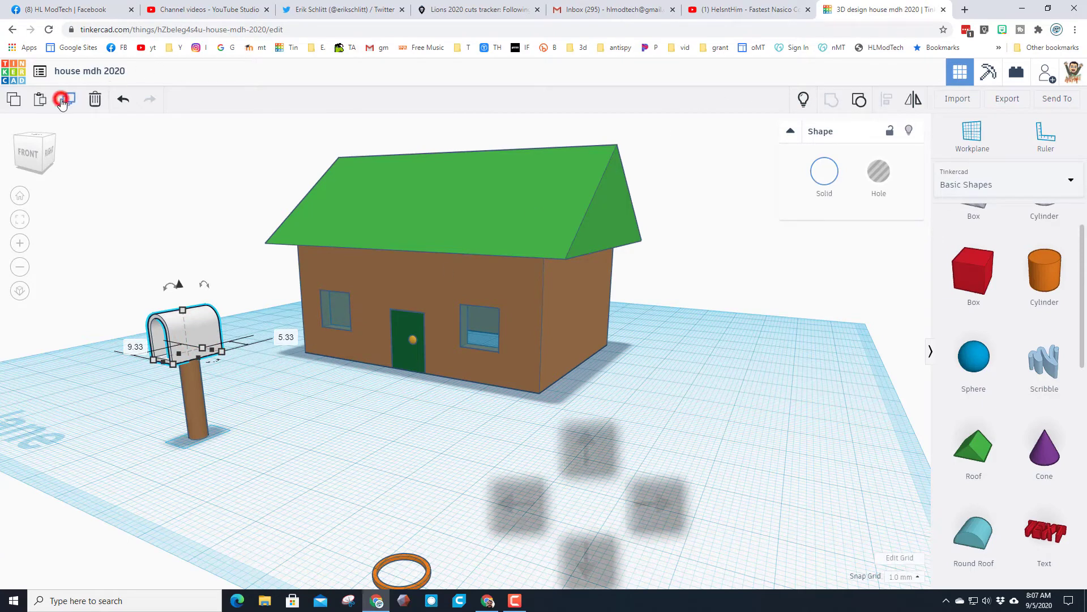
Nudge the mailbox copy sideways and ungroup it into its parts.
key("Left")
key("Left")
key("Left")
key("Left")
key("Left")
key("Left")
key("Left")
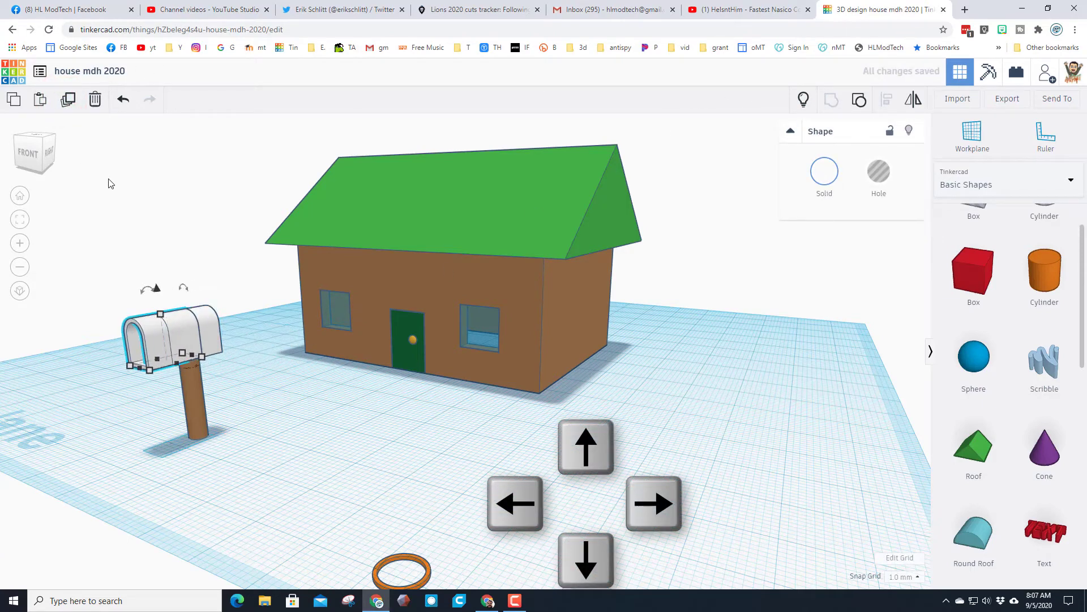
left_click(152, 240)
left_click(143, 332)
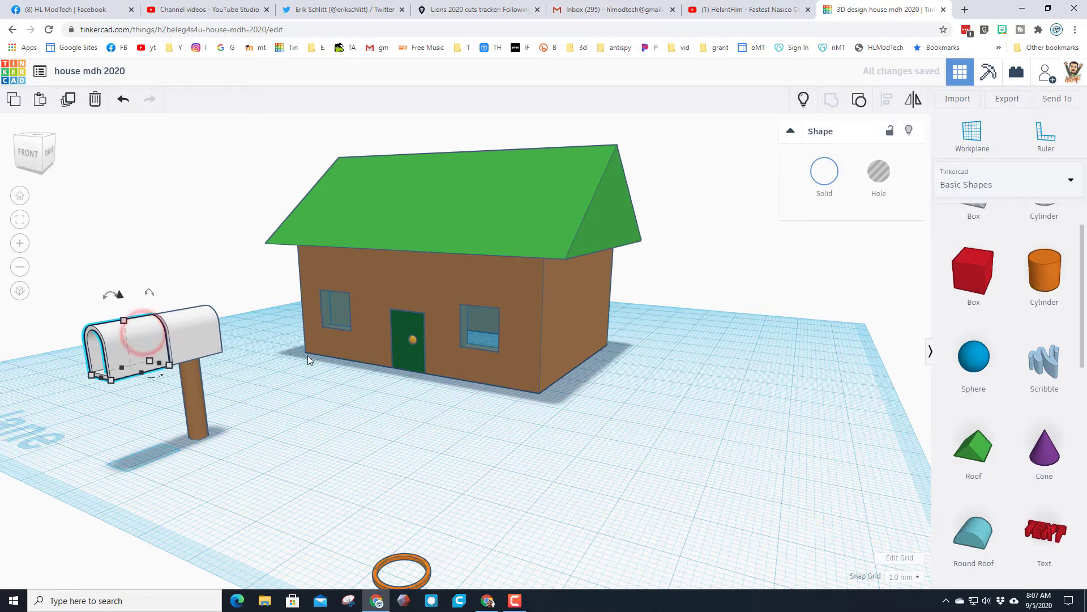
left_click(859, 101)
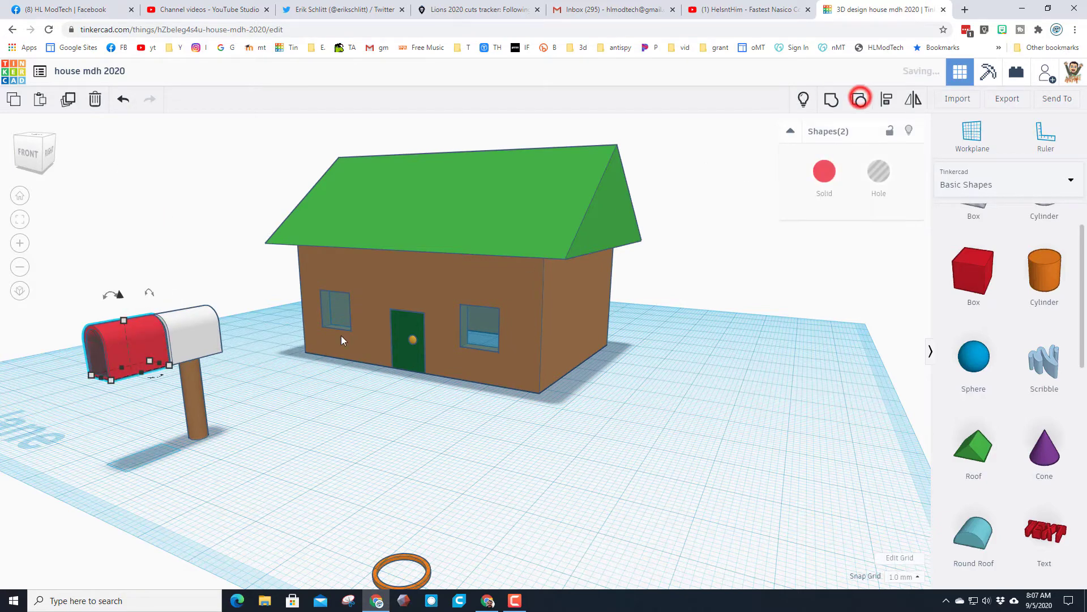
left_click(278, 387)
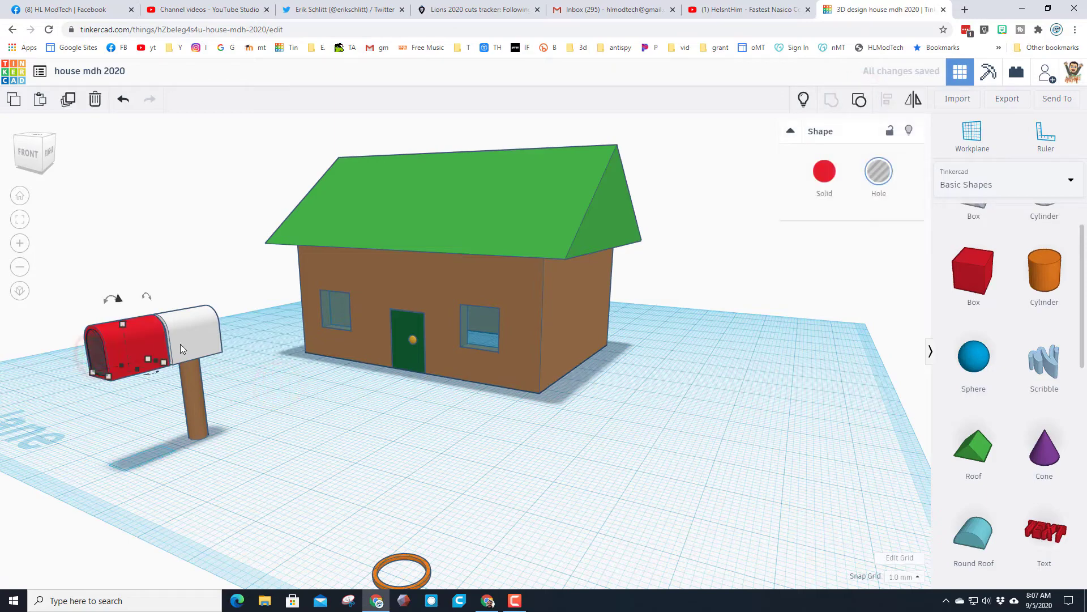
key("Escape")
Shorten the copy's red front part into a thin slice 0.50 thick.
left_click(173, 263)
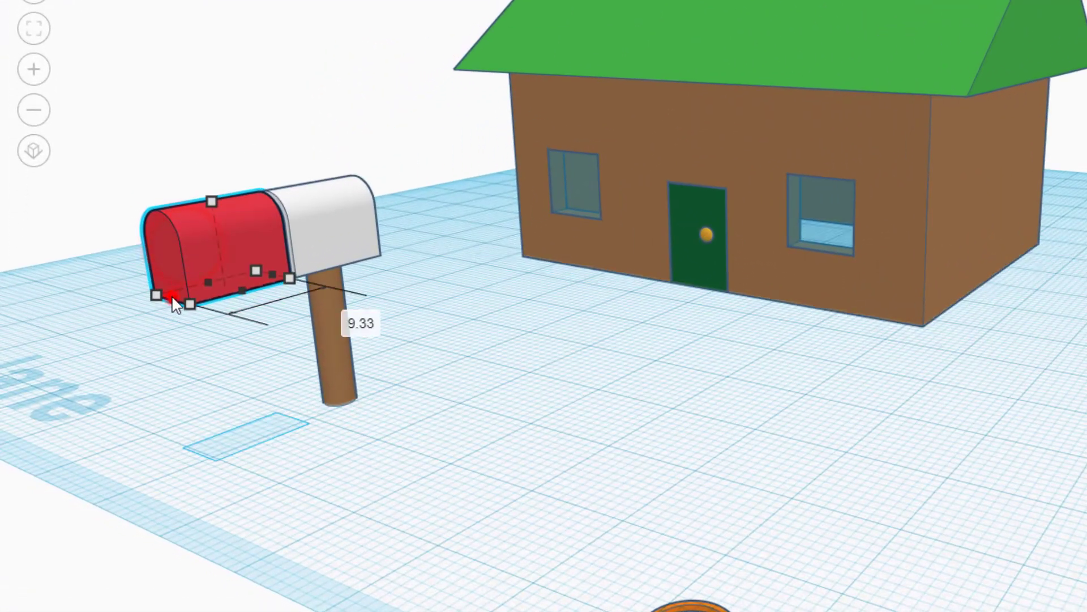
left_click_drag(159, 308, 241, 273)
left_click(222, 323)
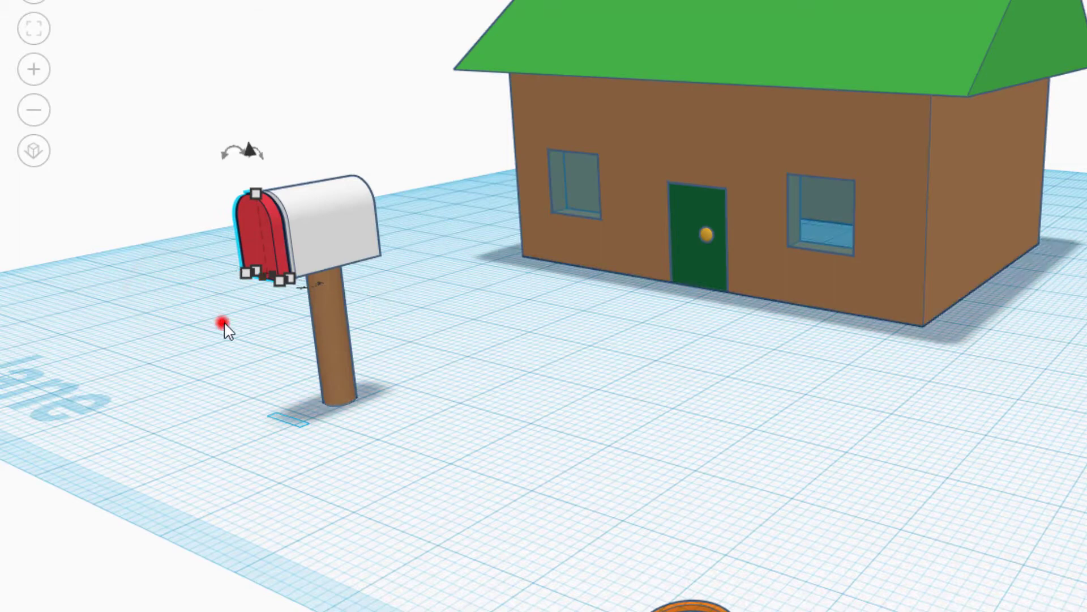
right_click_drag(206, 336, 285, 335)
left_click(322, 425)
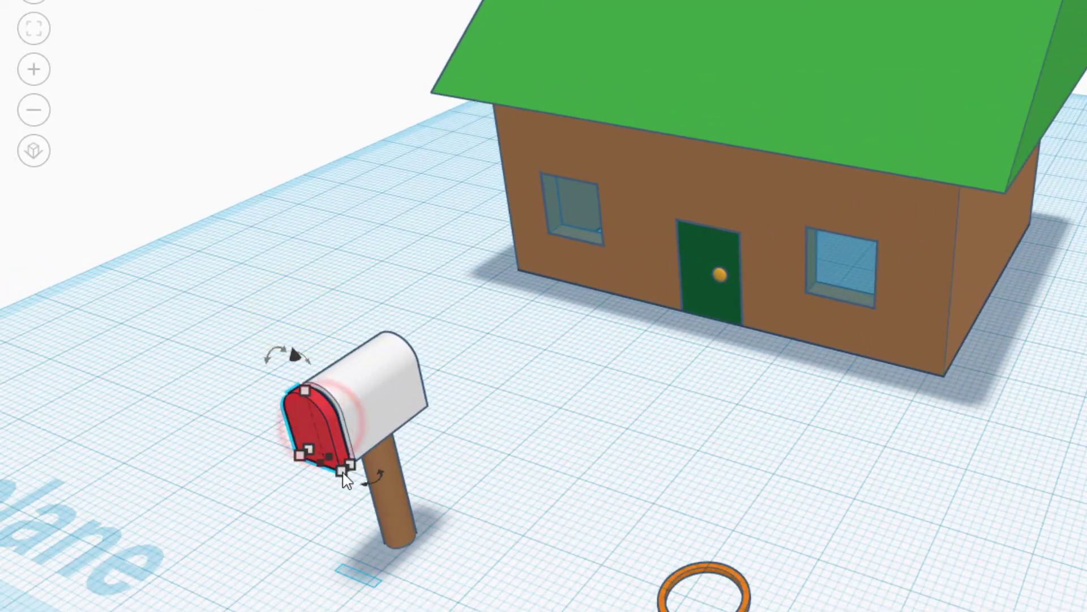
left_click(344, 470)
left_click(458, 506)
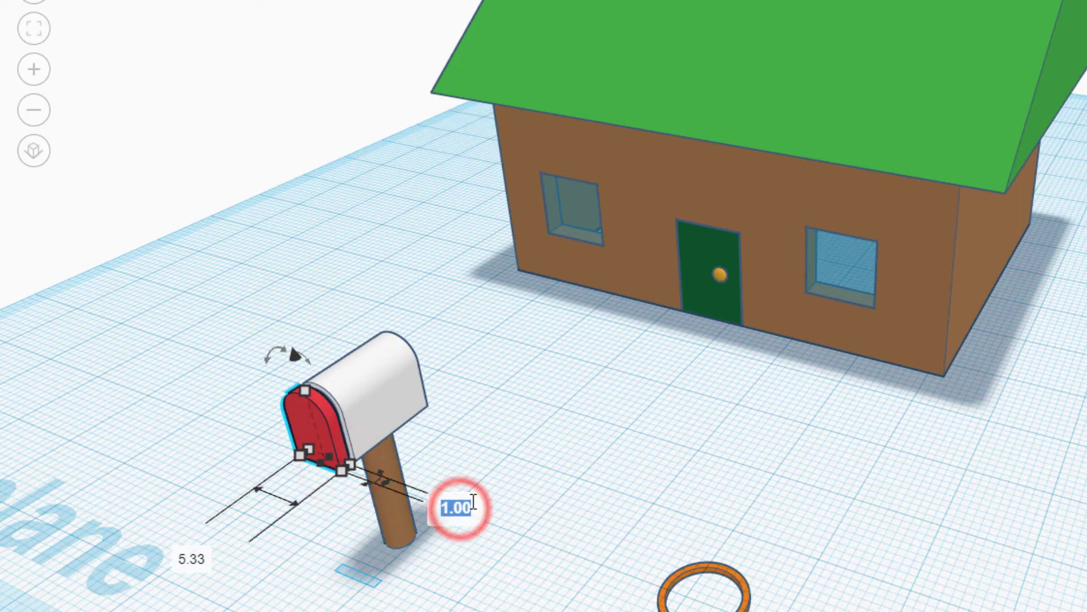
key("BackSpace")
type("0.5")
key("Return")
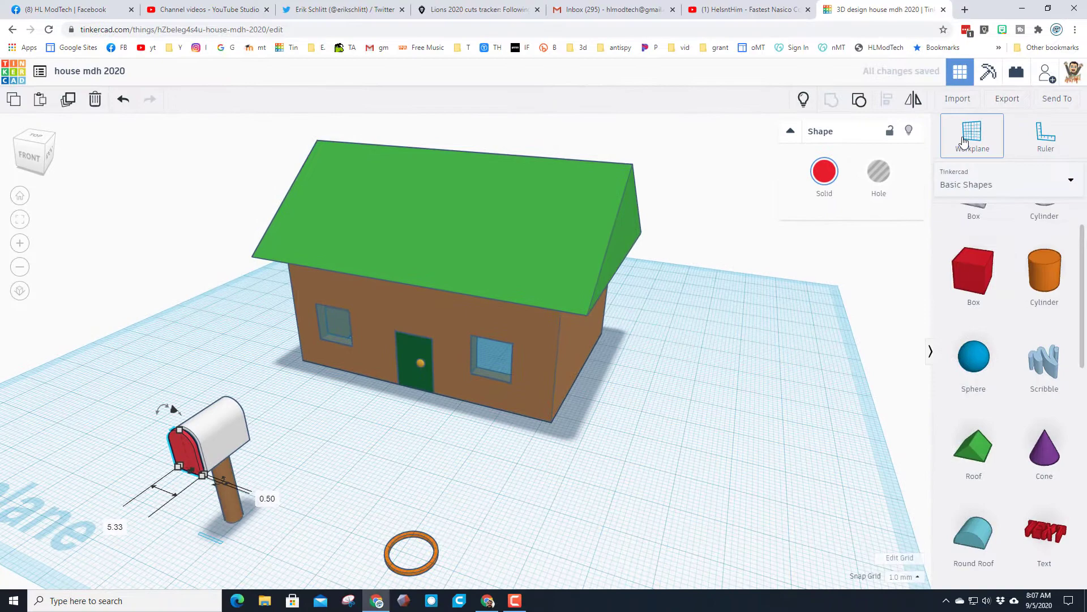
Place a workplane on the mailbox front and drop the red door onto it with D.
key("w")
left_click(192, 452)
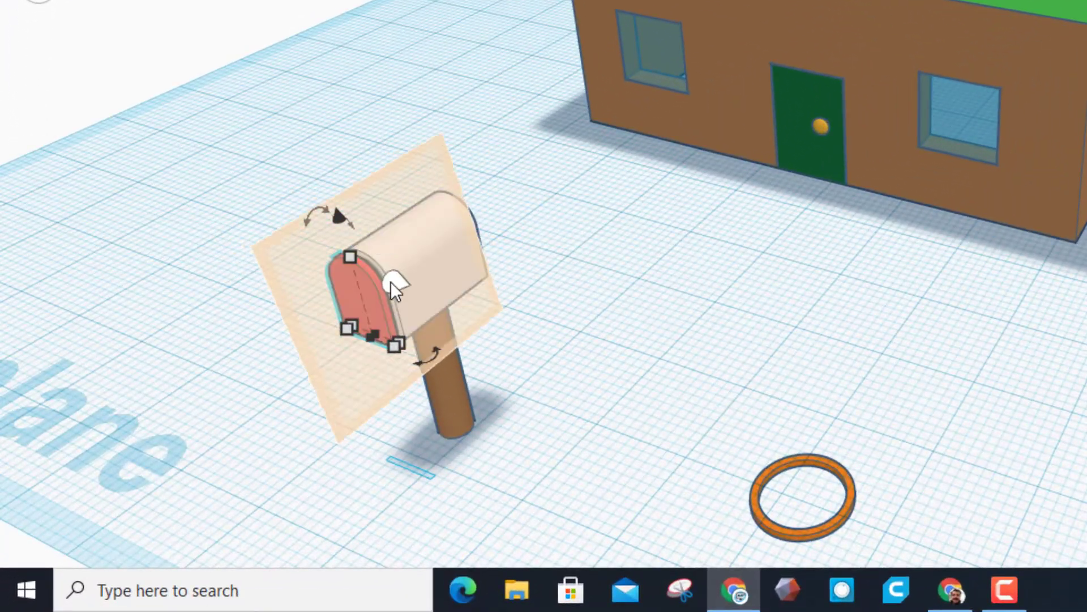
left_click(393, 291)
left_click(312, 392)
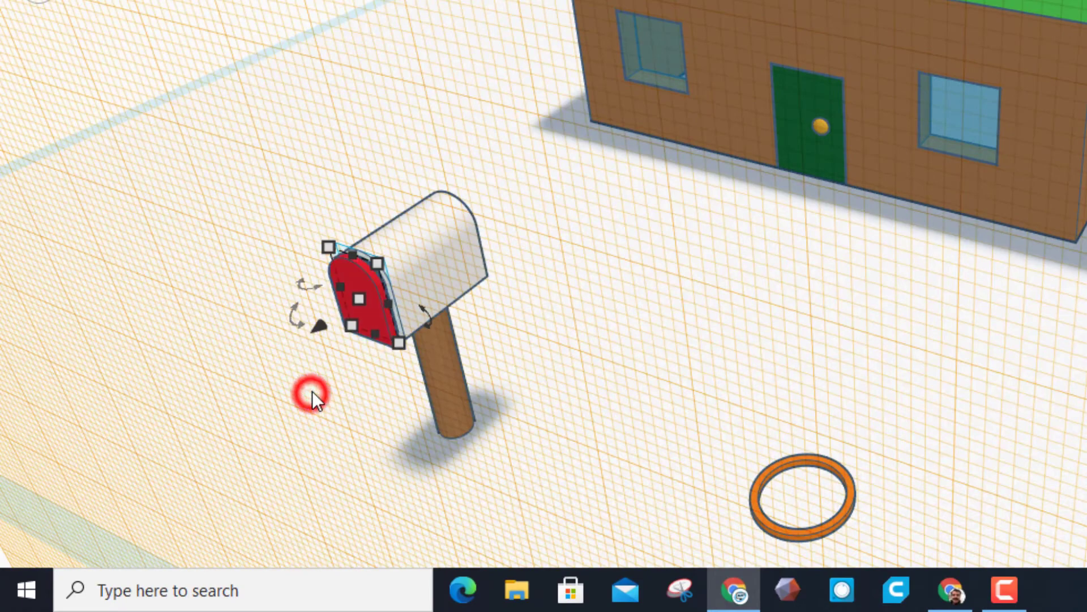
key("d")
Centre the red door on the white mailbox body along two axes with Align.
left_click(577, 210)
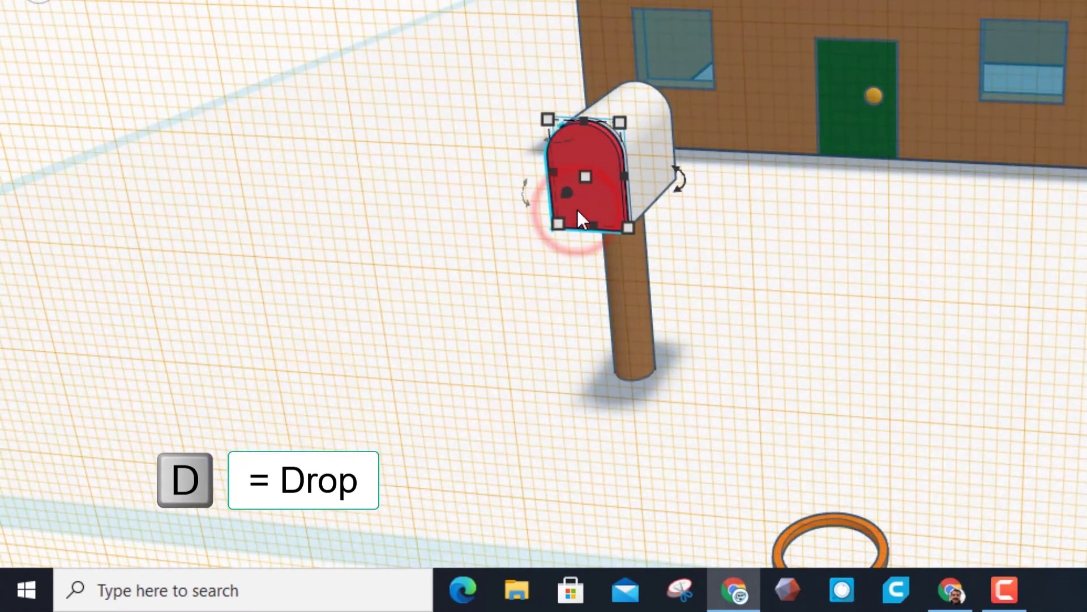
right_click_drag(652, 222, 600, 239)
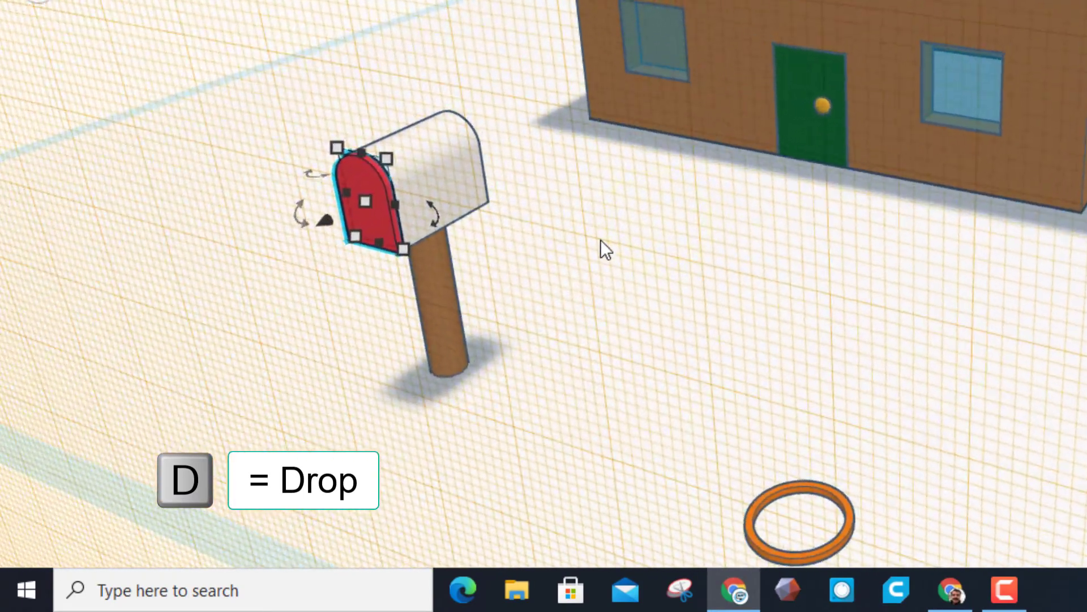
right_click_drag(995, 230, 641, 204)
left_click(597, 169)
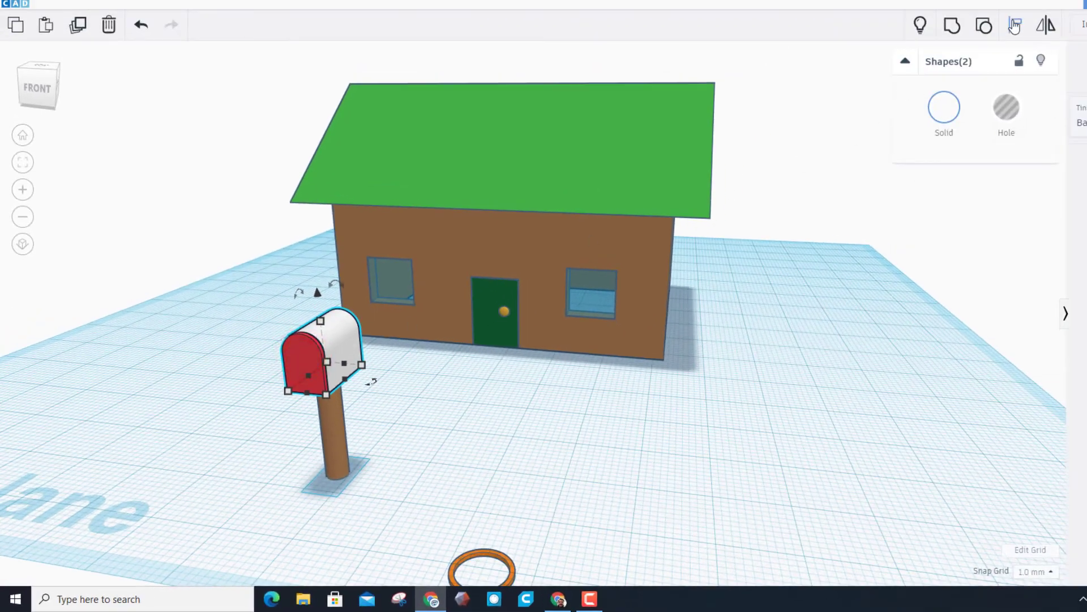
left_click(1014, 26)
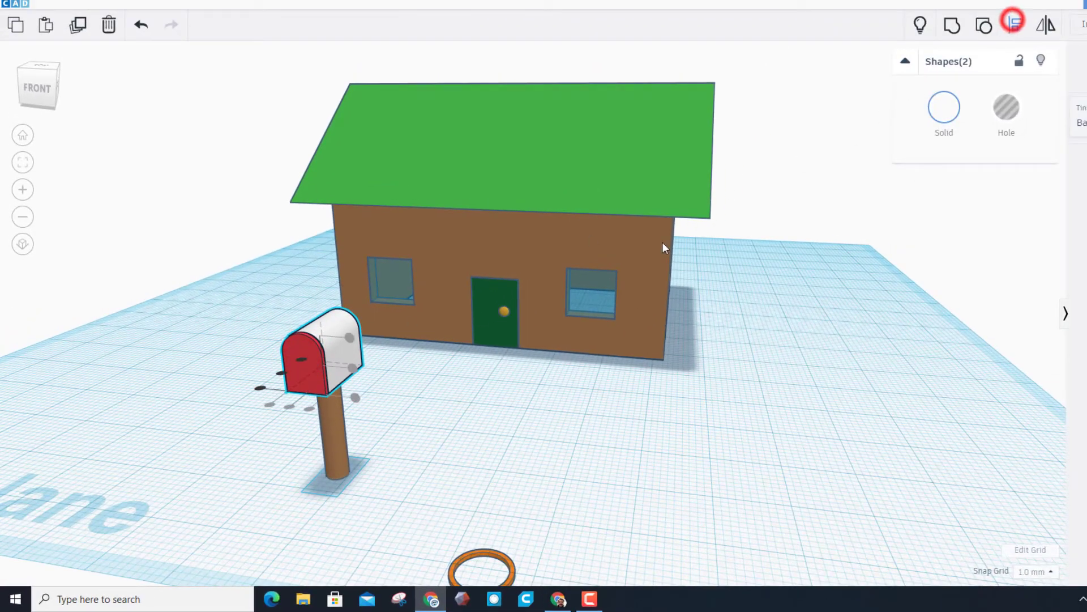
left_click(338, 322)
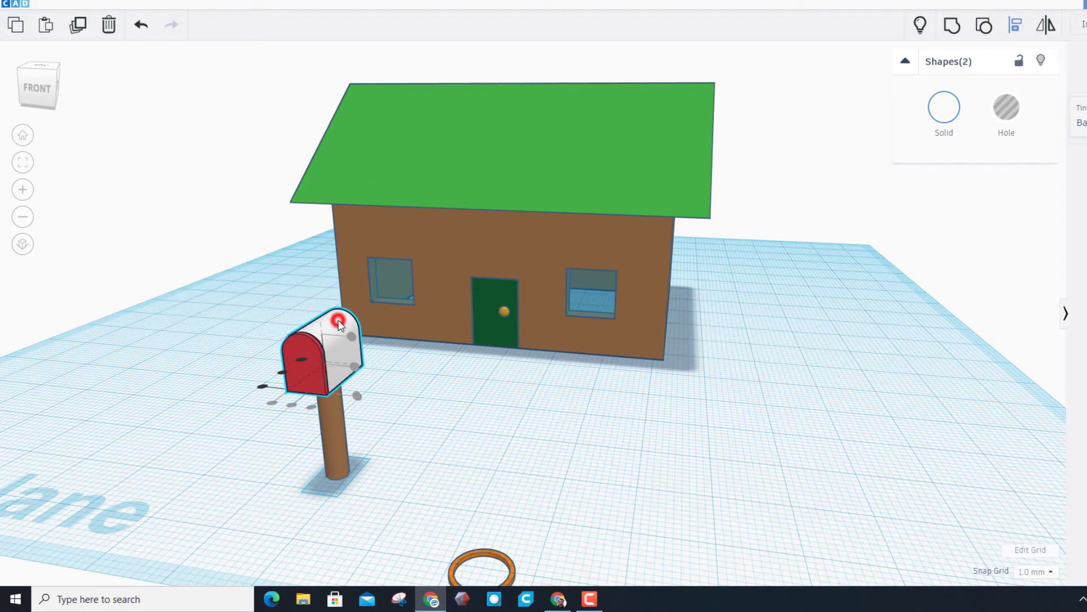
left_click(292, 405)
left_click(376, 409)
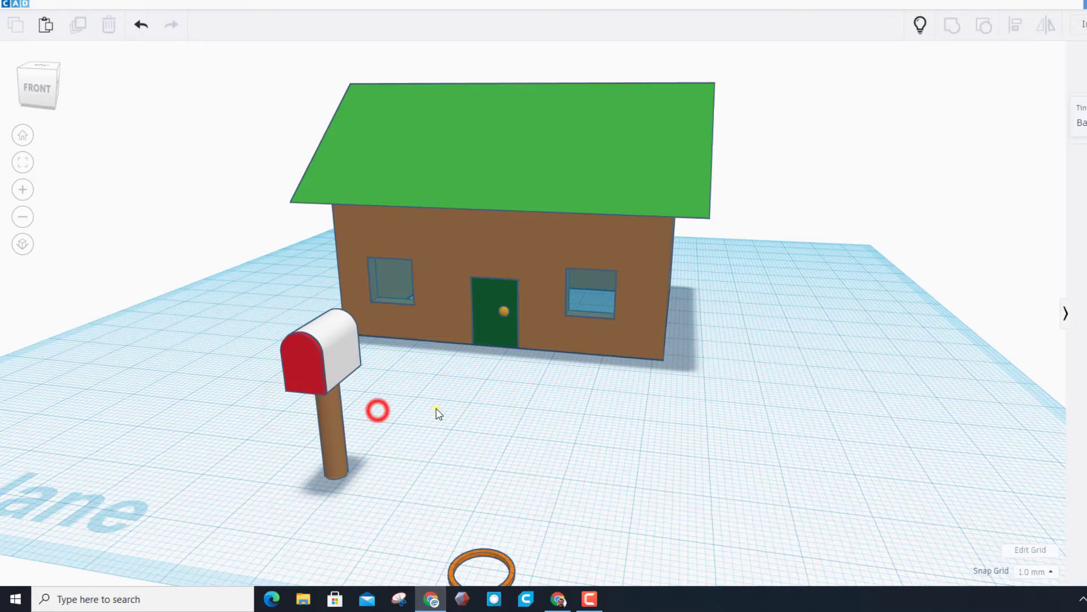
right_click_drag(437, 409, 348, 421)
right_click_drag(232, 399, 485, 390)
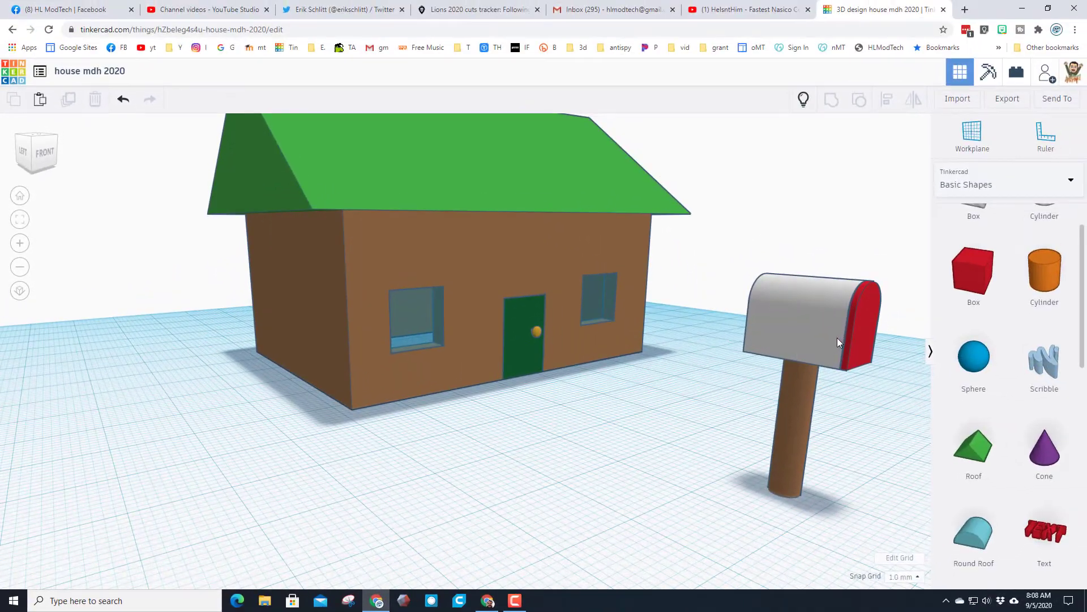
Recolour the mailbox door light grey.
left_click(867, 340)
left_click(824, 171)
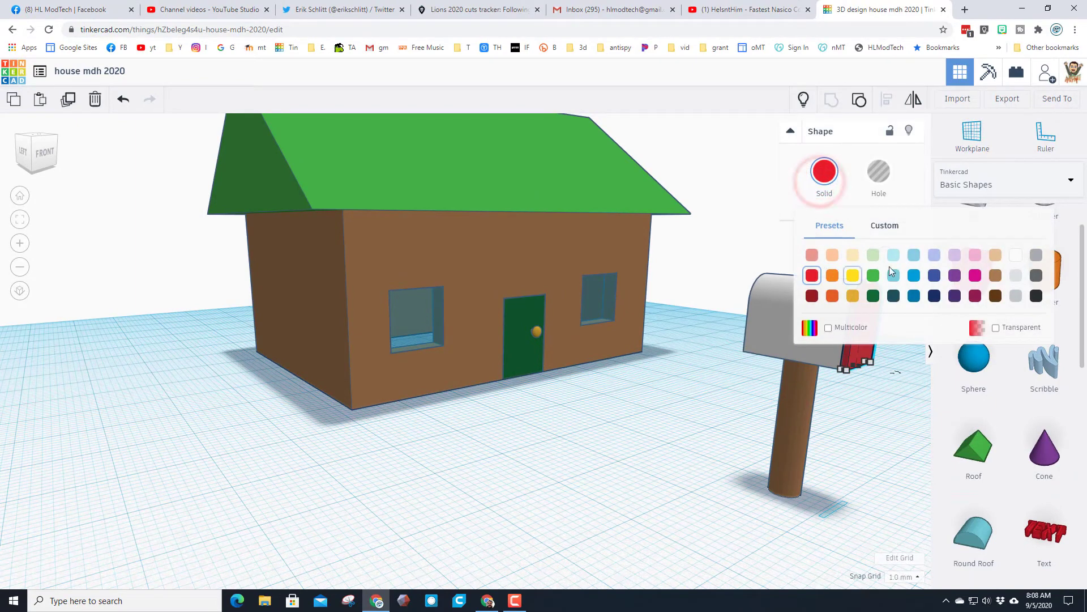
left_click(1016, 255)
left_click(820, 355)
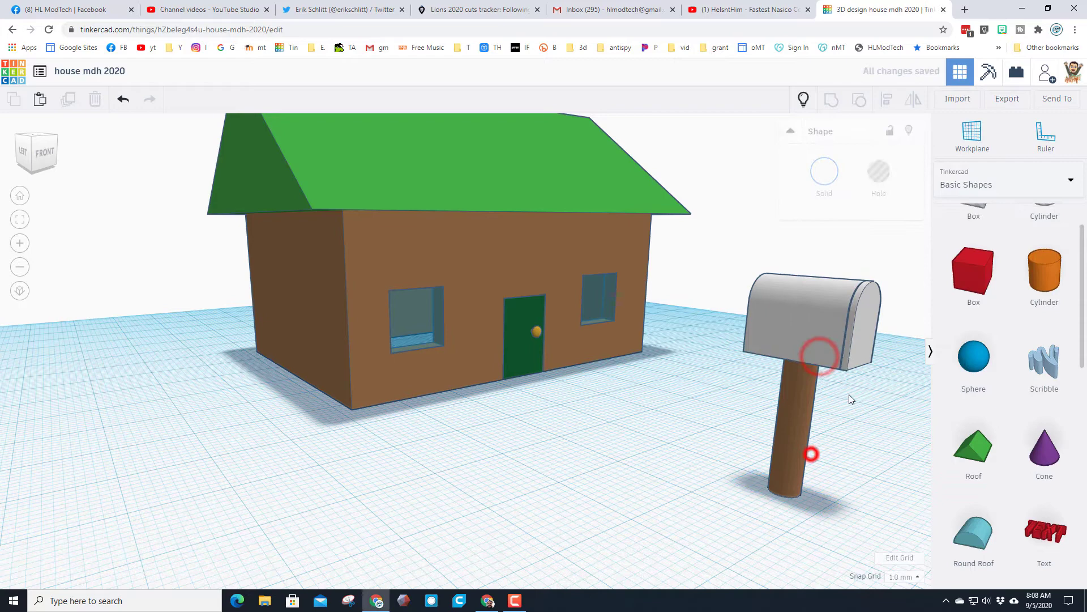
Add a cylinder on the mailbox front face and scale it to size 2.
left_click(839, 360)
left_click_drag(1043, 282, 831, 338)
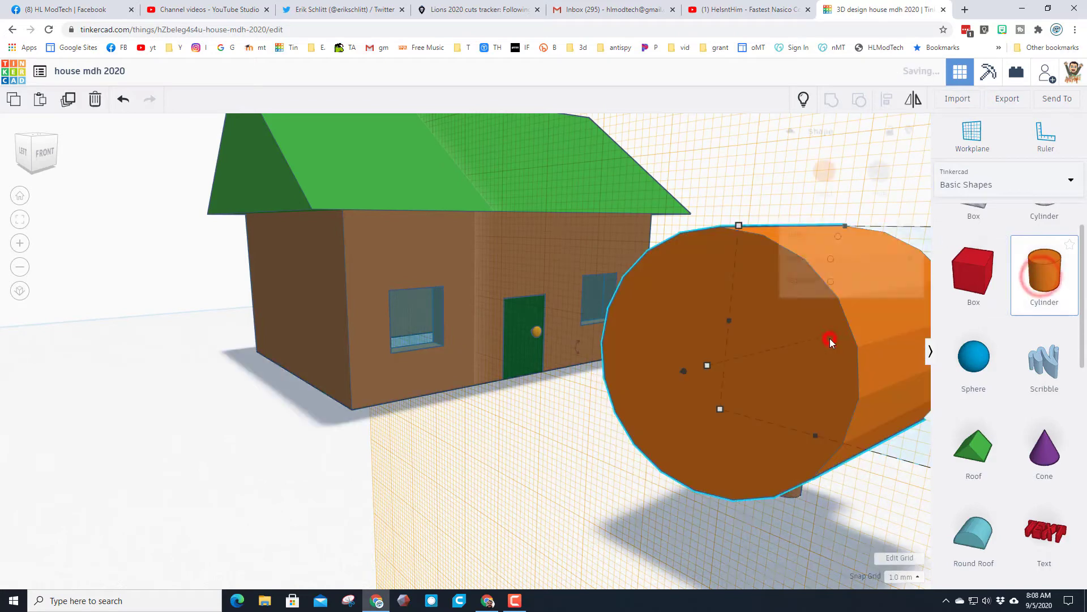
scroll(698, 365, "down", 5)
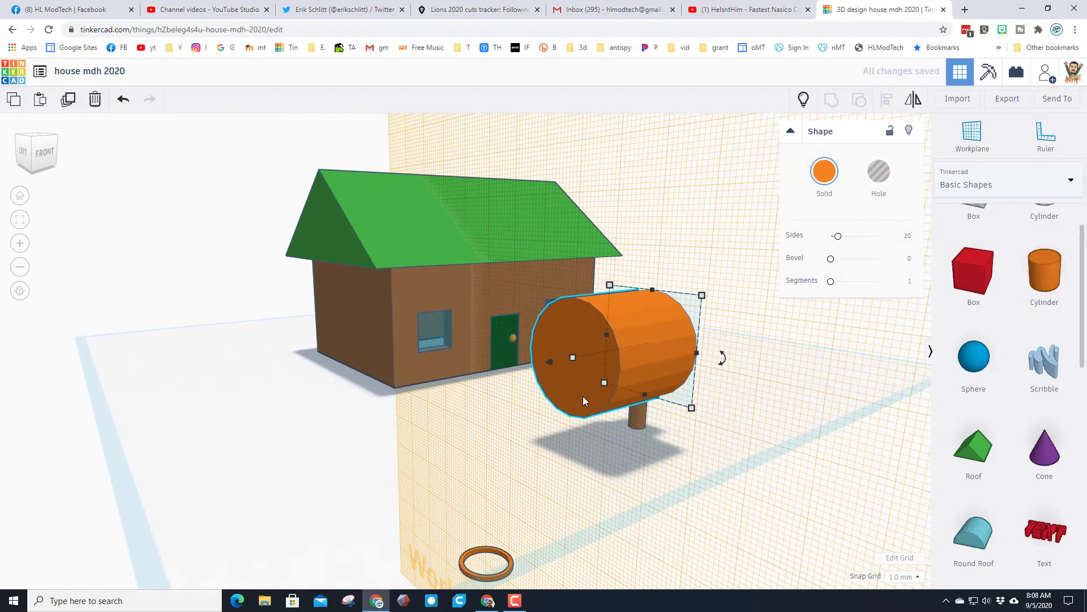
left_click_drag(573, 359, 450, 383, "shift")
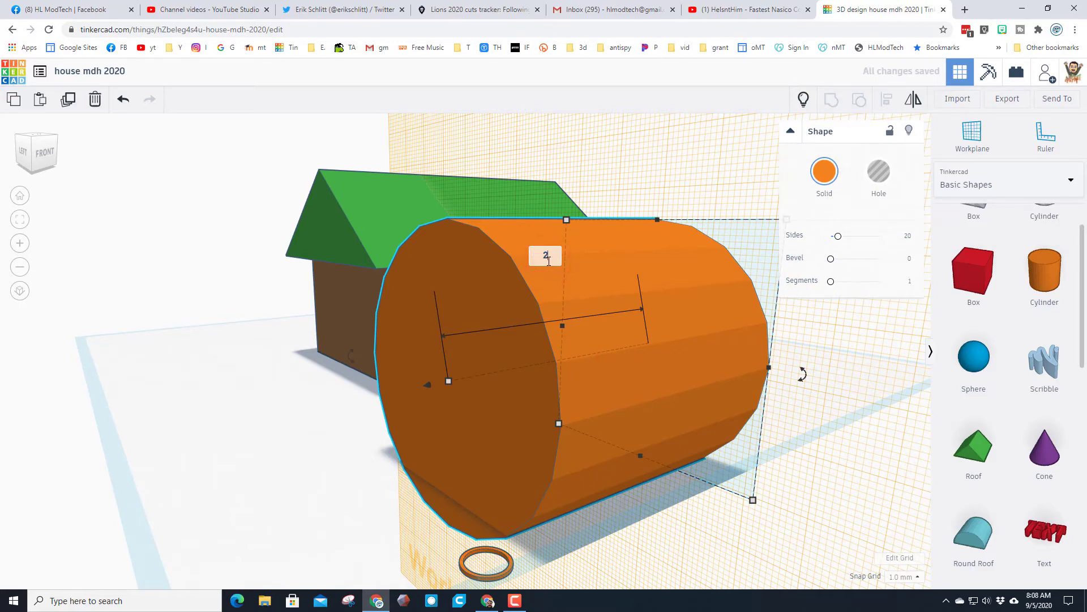
key("Return")
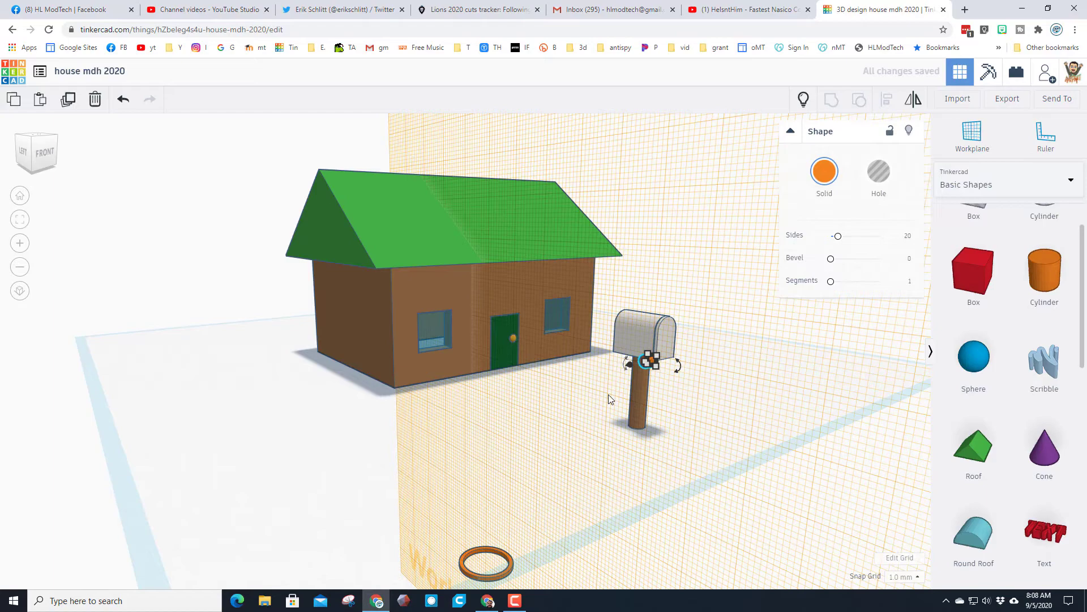
Stretch the thin orange cylinder out to about 82 mm long.
left_click(620, 463)
right_click_drag(620, 462, 672, 394)
scroll(682, 382, "up", 4)
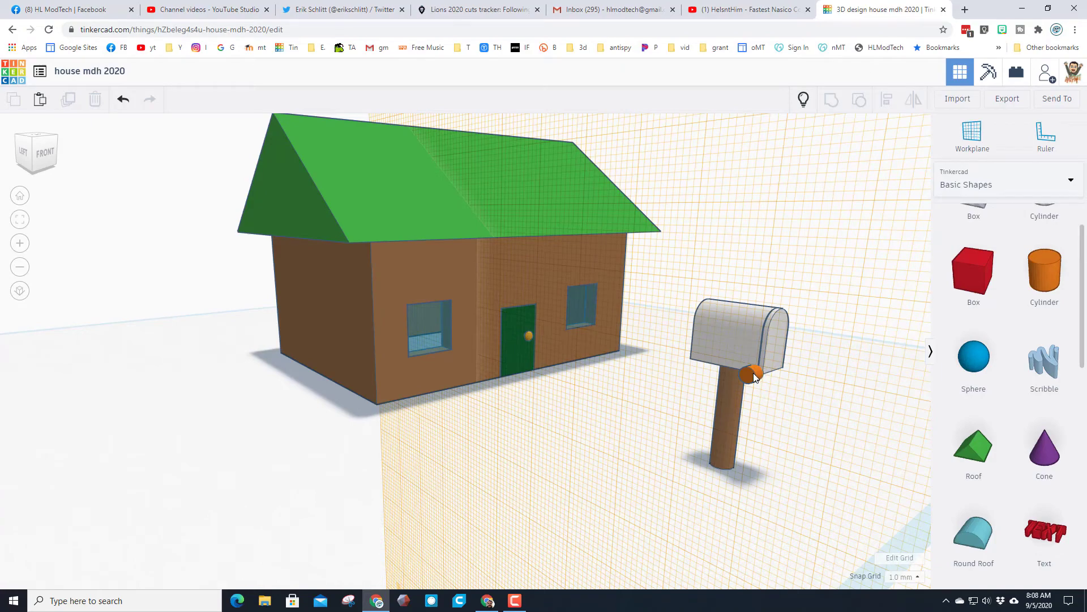
left_click(755, 377)
scroll(712, 422, "down", 3)
right_click_drag(712, 436, 559, 445)
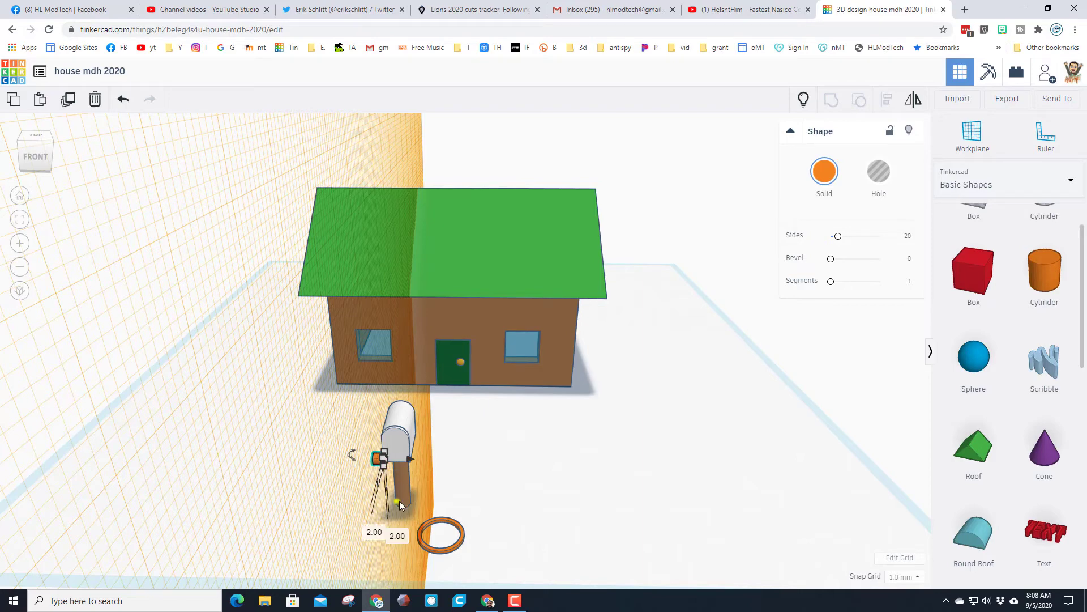
right_click_drag(399, 501, 462, 464)
left_click_drag(464, 464, 59, 510)
scroll(101, 491, "down", 3)
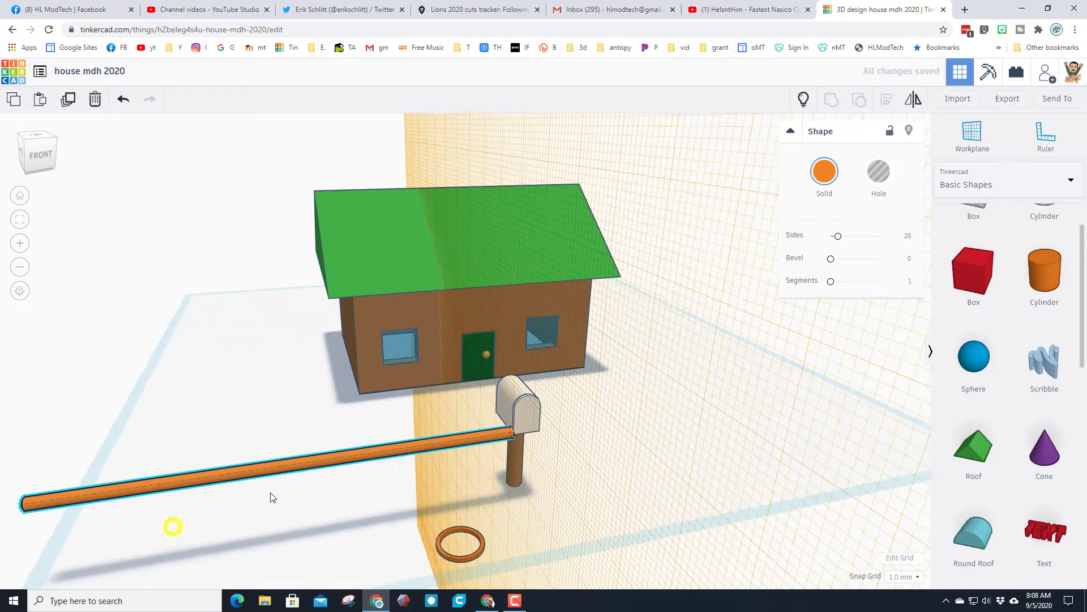
right_click_drag(270, 495, 243, 448)
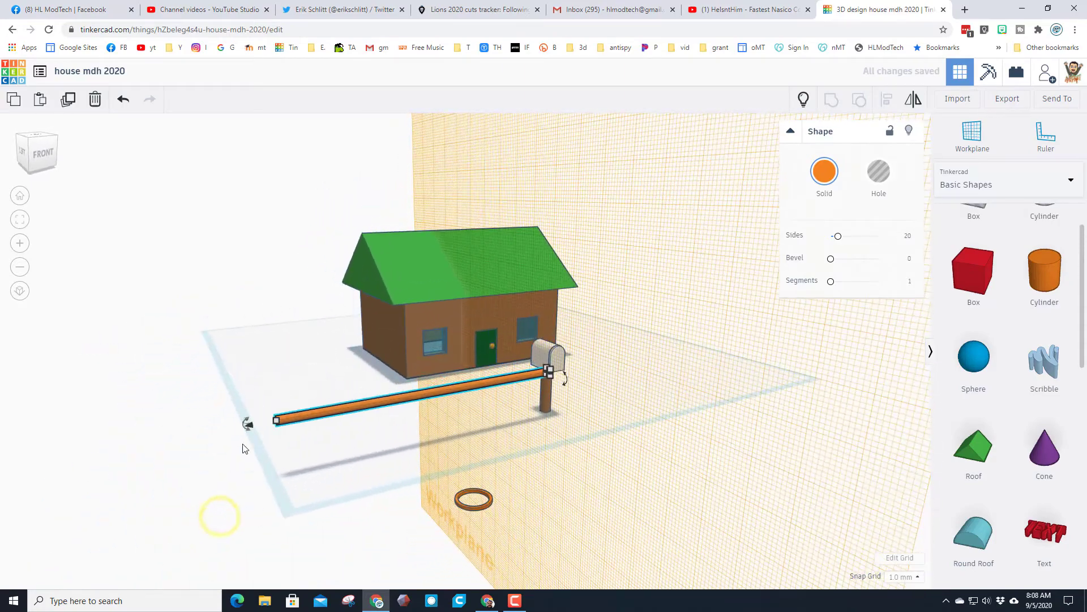
left_click(276, 421)
right_click_drag(212, 499, 363, 475)
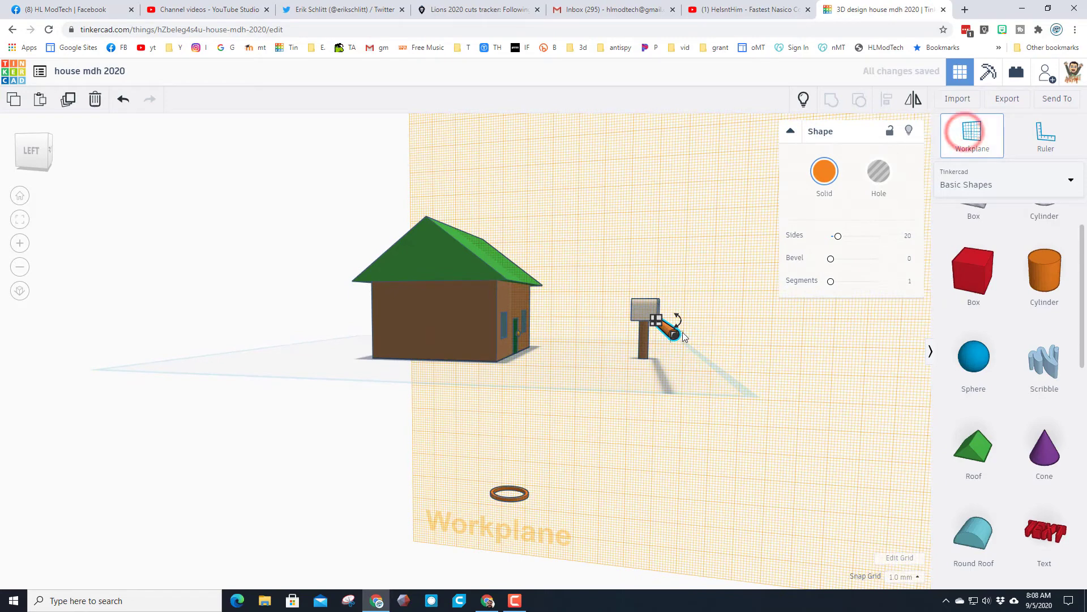
Place a workplane on the end of the orange stick.
left_click(628, 433)
right_click_drag(693, 404, 580, 348)
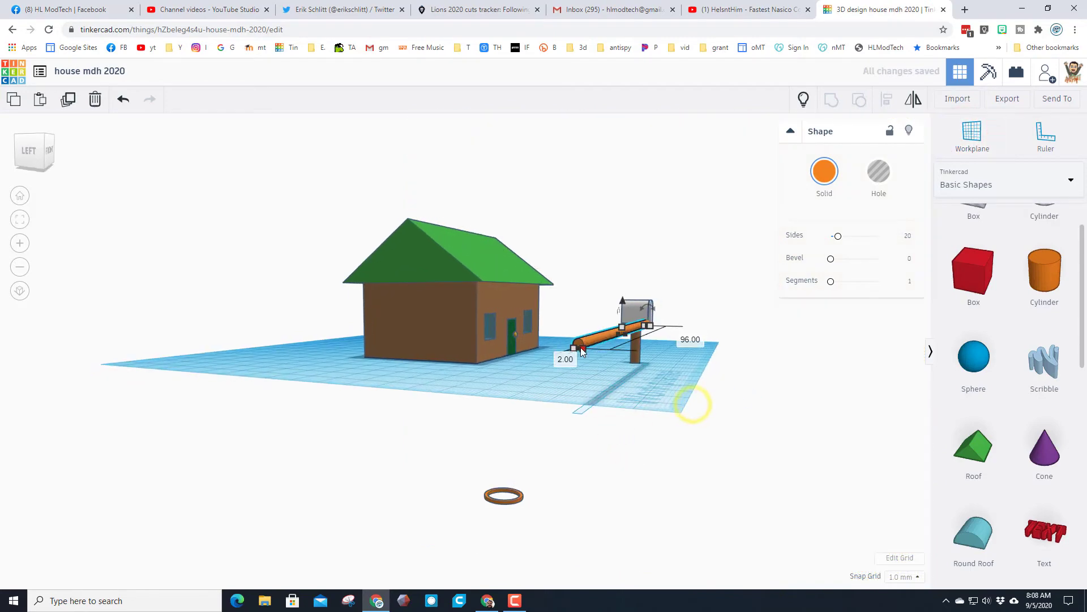
left_click(968, 134)
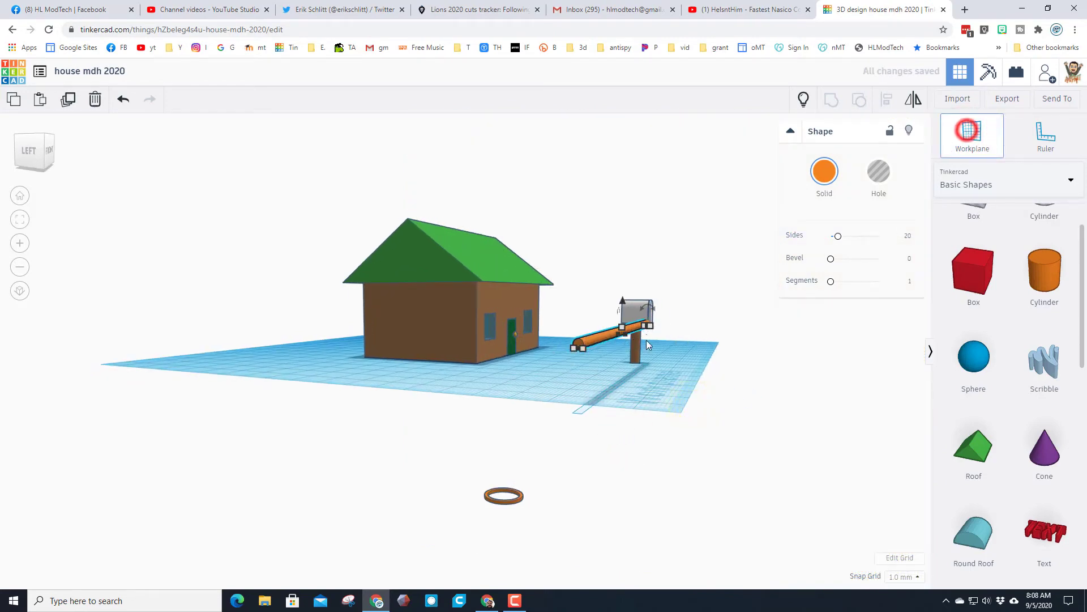
left_click(576, 343)
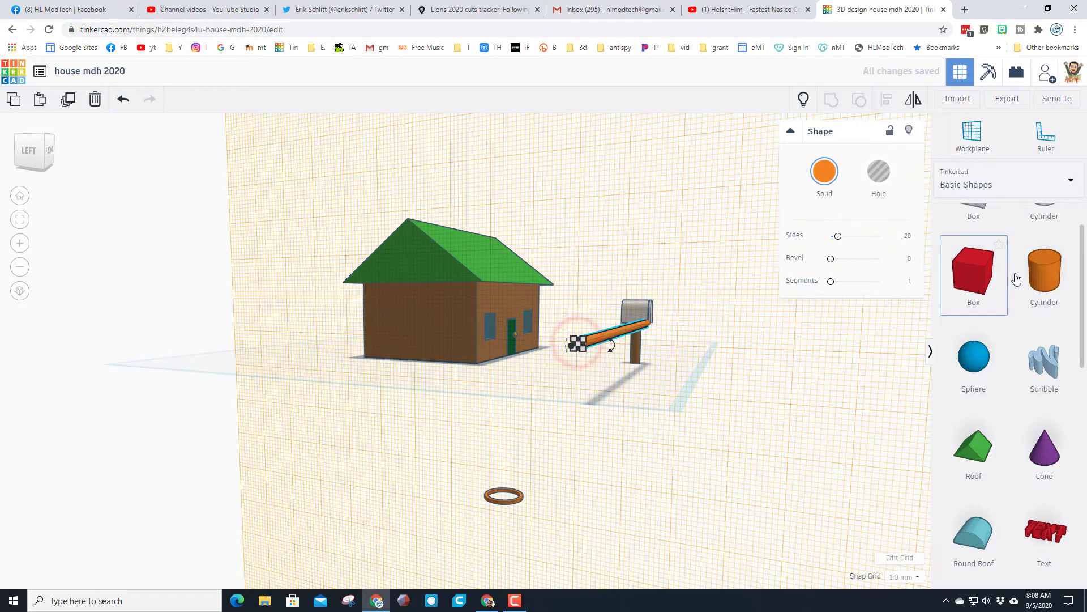
scroll(1011, 294, "down", 4)
scroll(1009, 304, "down", 3)
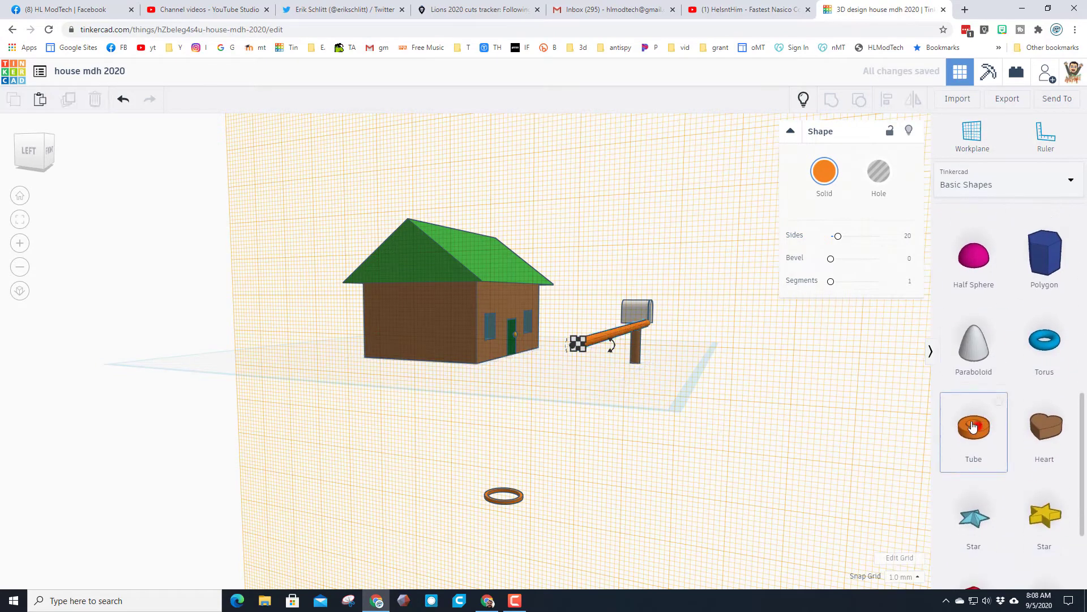
Add a tube there with radius 15, 64 sides, depth 1 and wall thickness 1.
left_click_drag(973, 426, 578, 342)
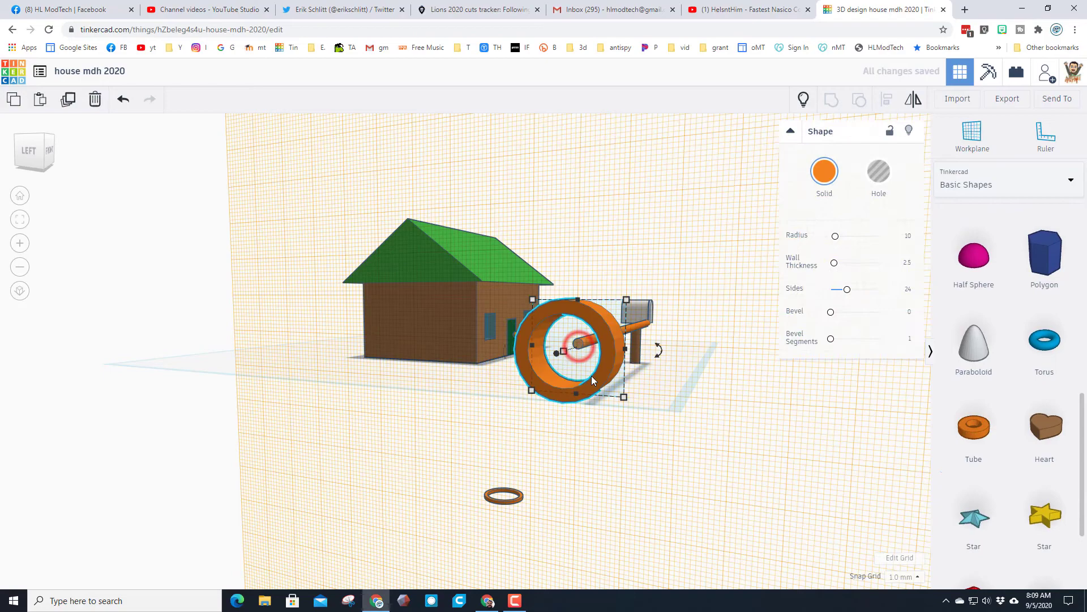
right_click_drag(566, 432, 623, 408)
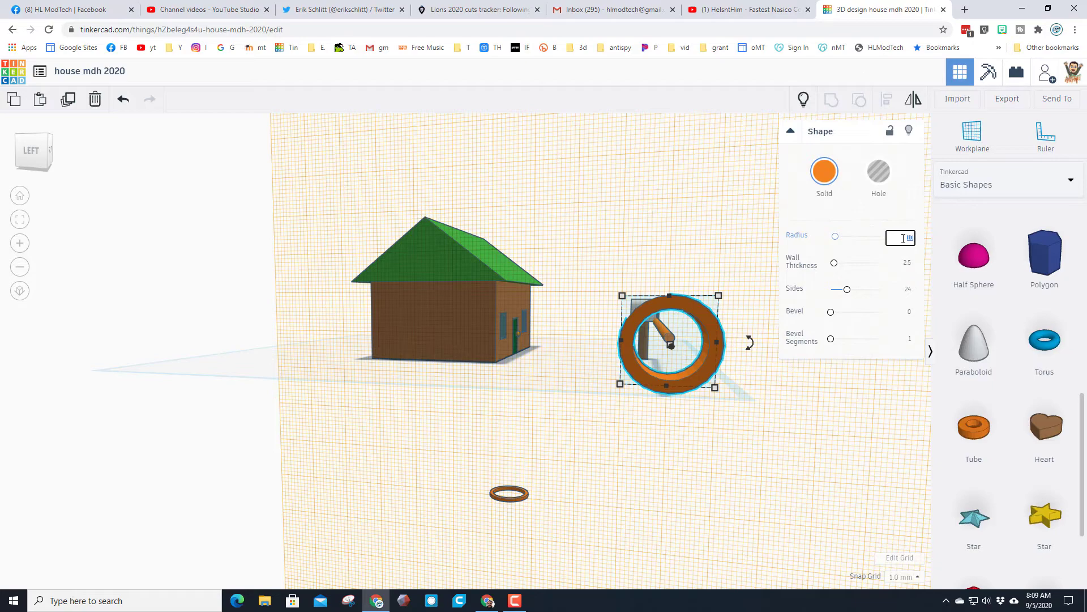
key("Return")
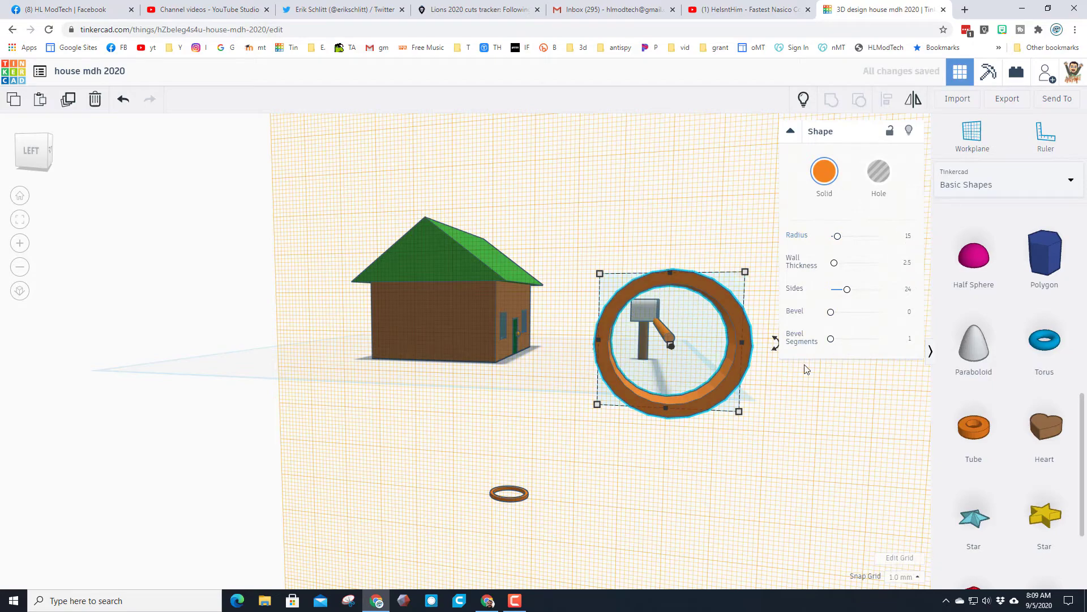
left_click_drag(827, 291, 880, 290)
right_click_drag(836, 447, 716, 451)
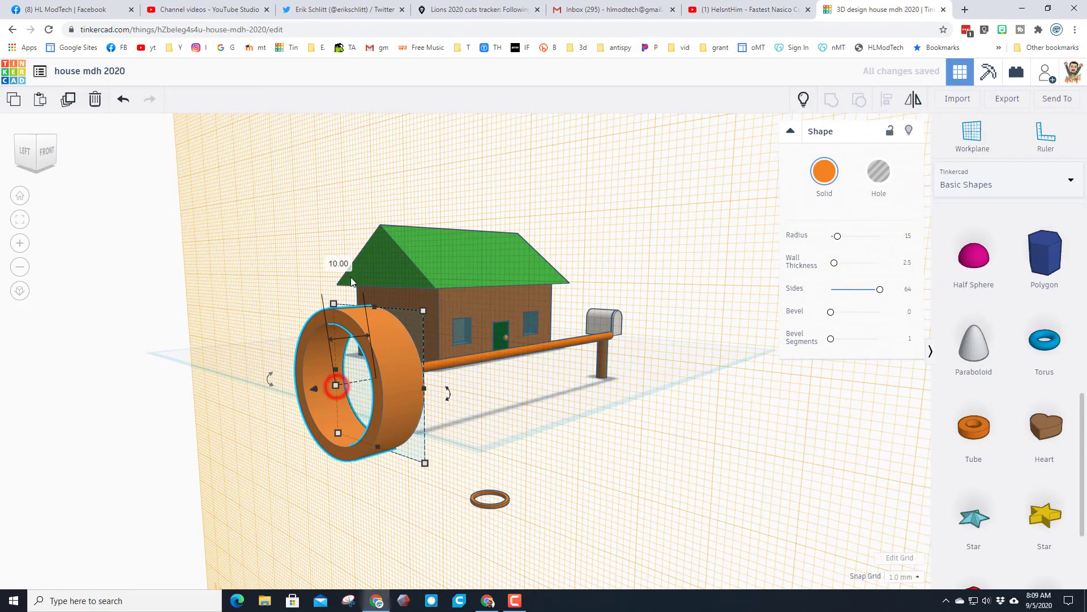
left_click(342, 264)
type("1")
key("Return")
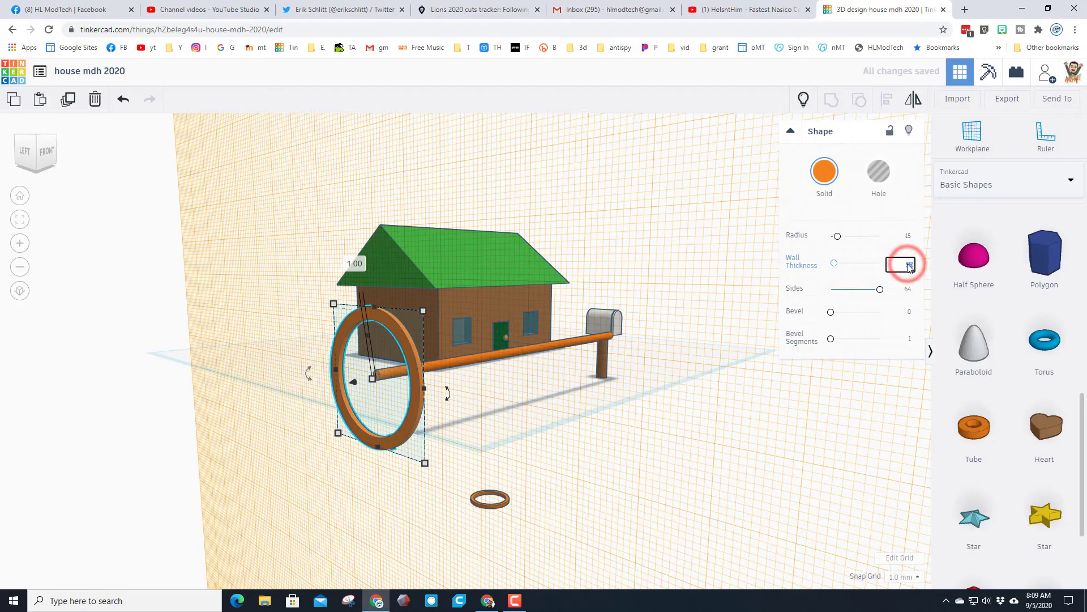
type("1")
key("Return")
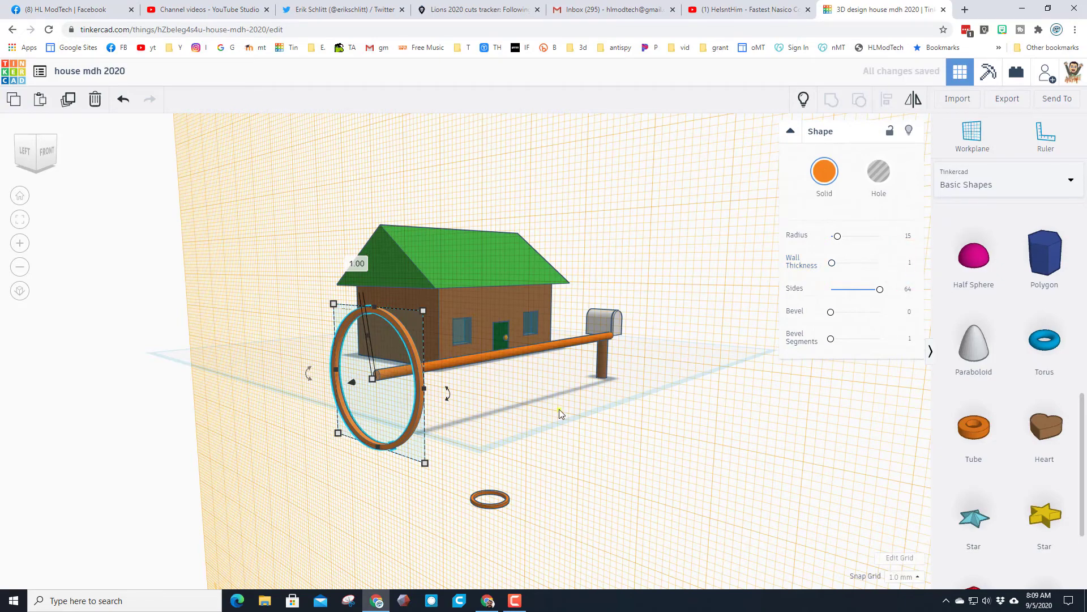
right_click_drag(559, 413, 692, 389)
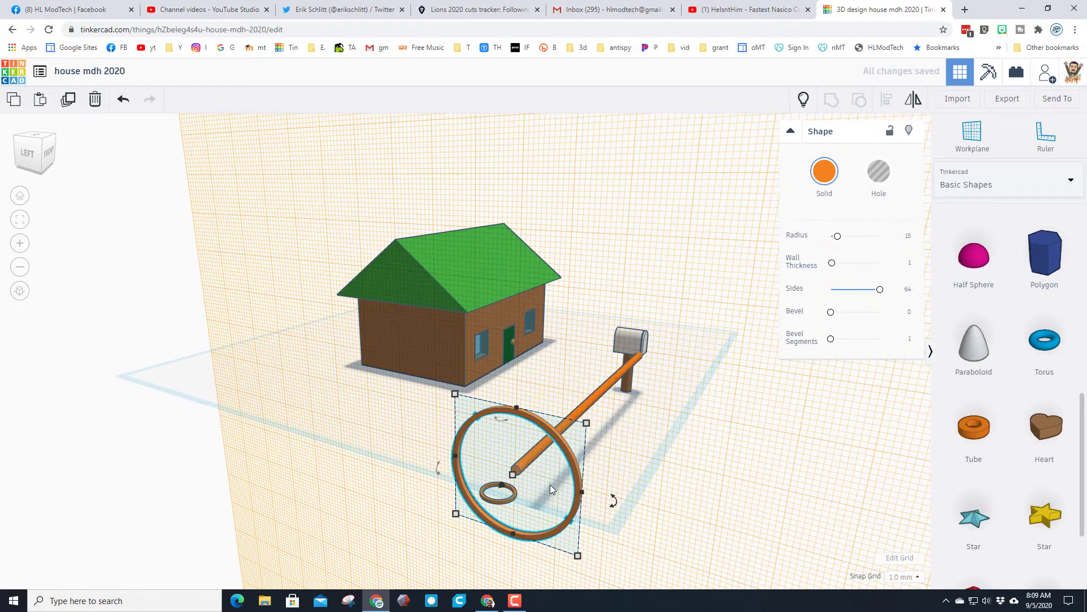
Centre the ring on the orange stick along two axes, then select the stick.
left_click(597, 393, "shift")
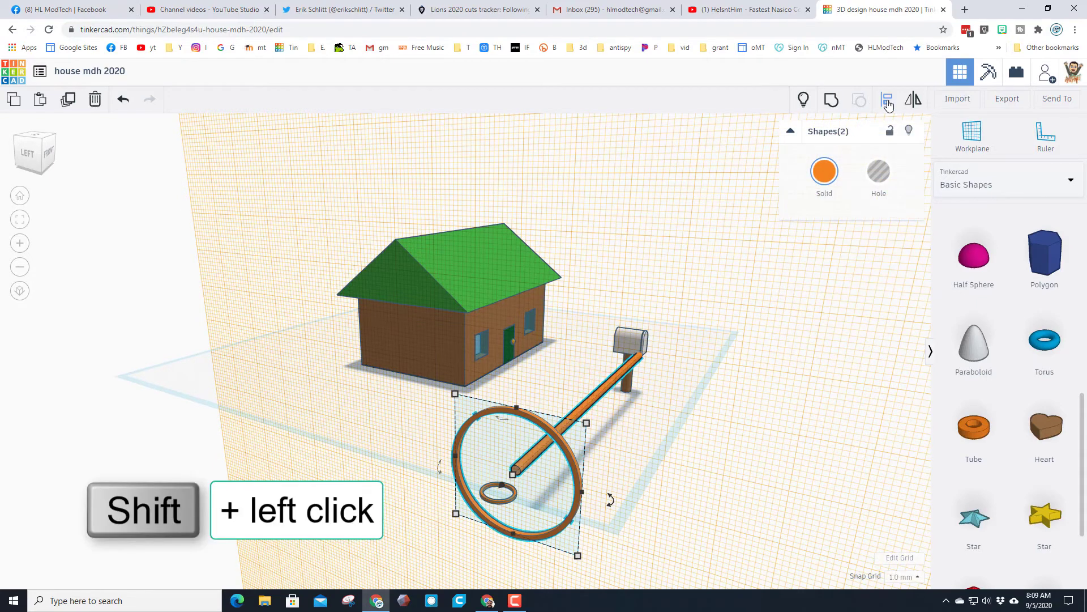
left_click(888, 101)
left_click(607, 388)
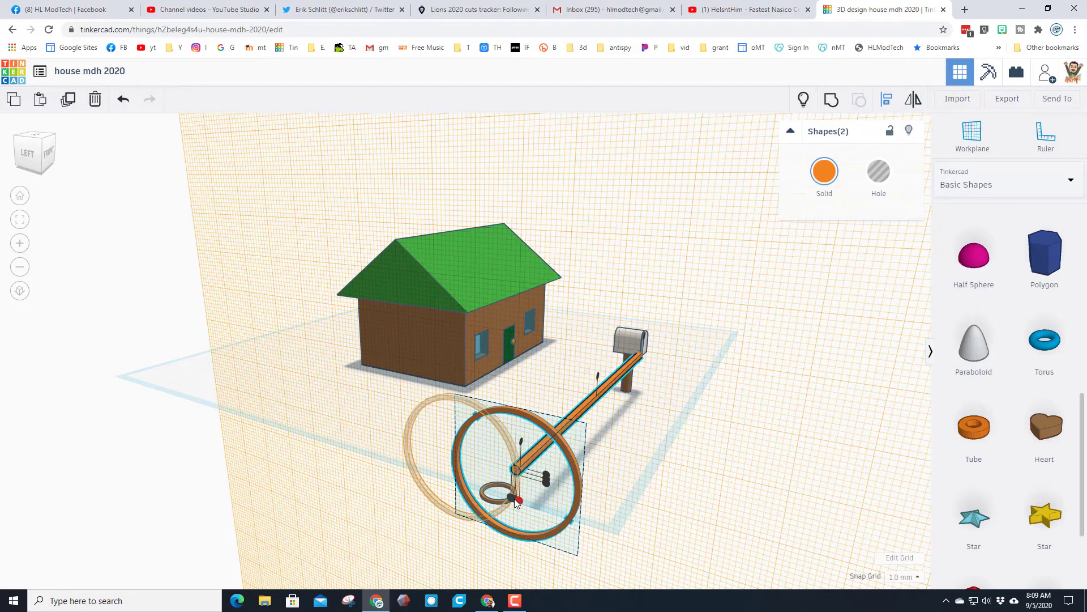
left_click(546, 481)
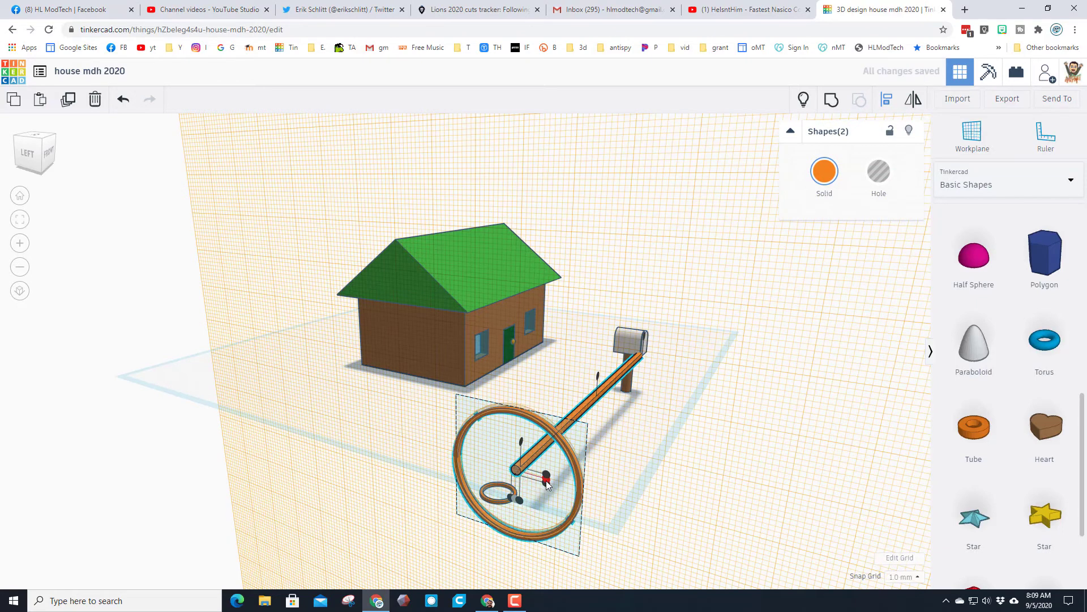
left_click(547, 481)
left_click(654, 419)
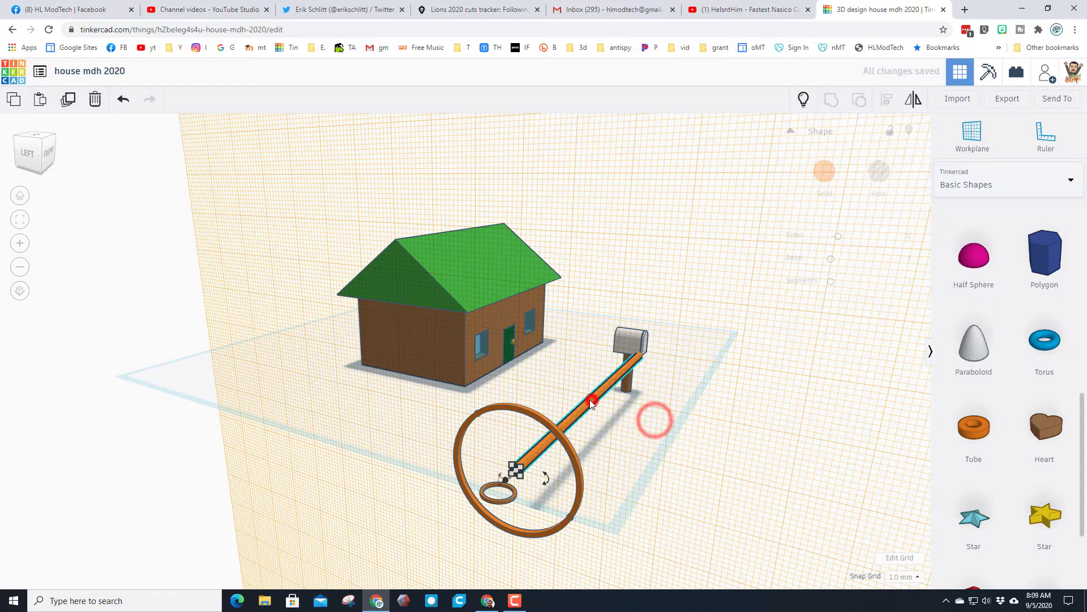
left_click(590, 403)
Delete the orange stick, then group the large ring and mailbox as Multicolor to keep their colours.
key("Delete")
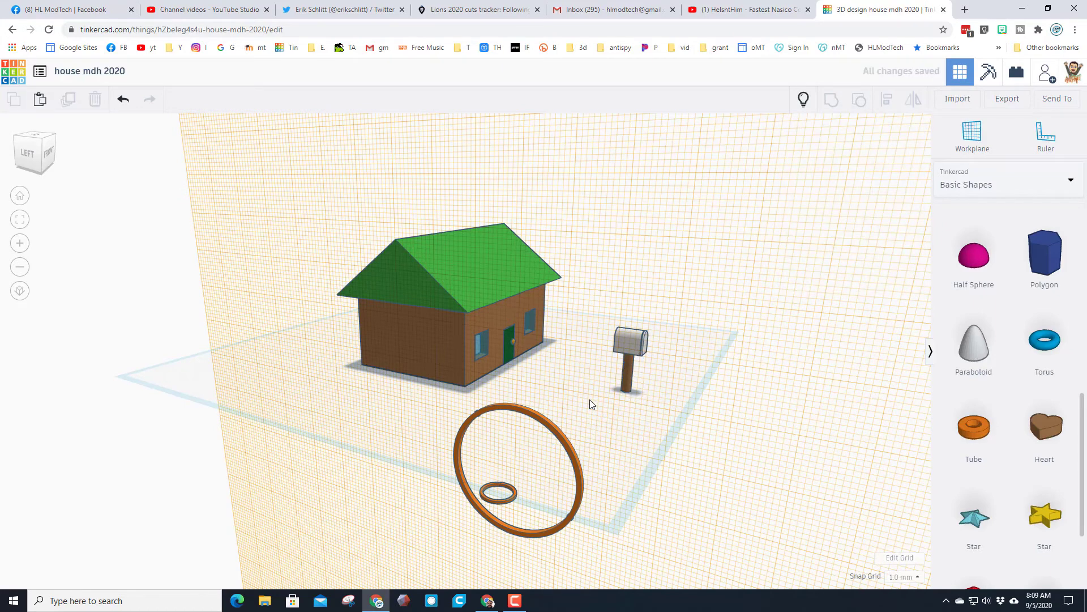
left_click(560, 431)
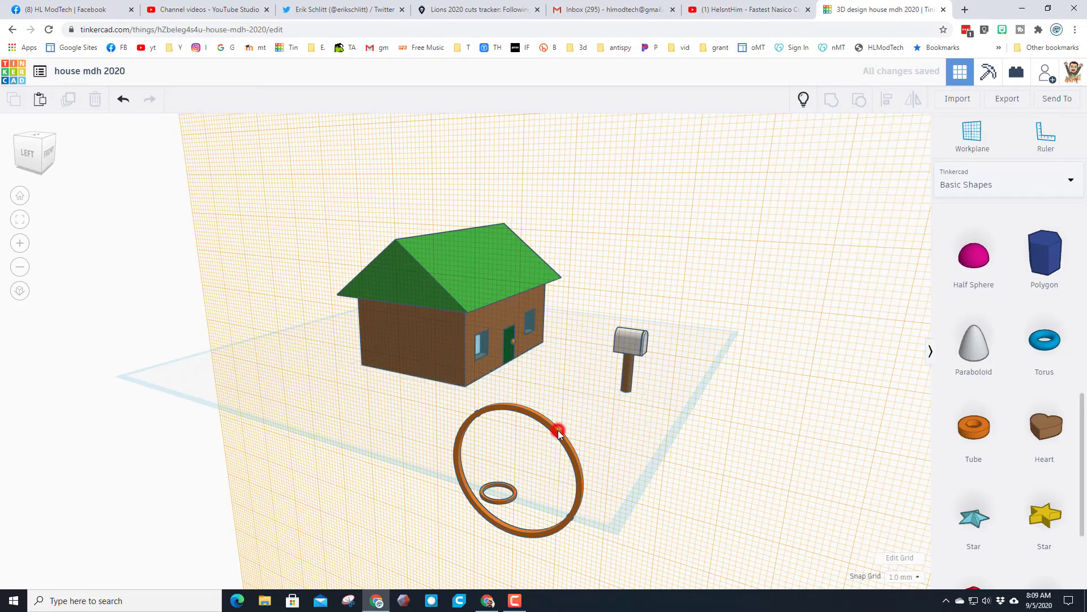
left_click(644, 347, "shift")
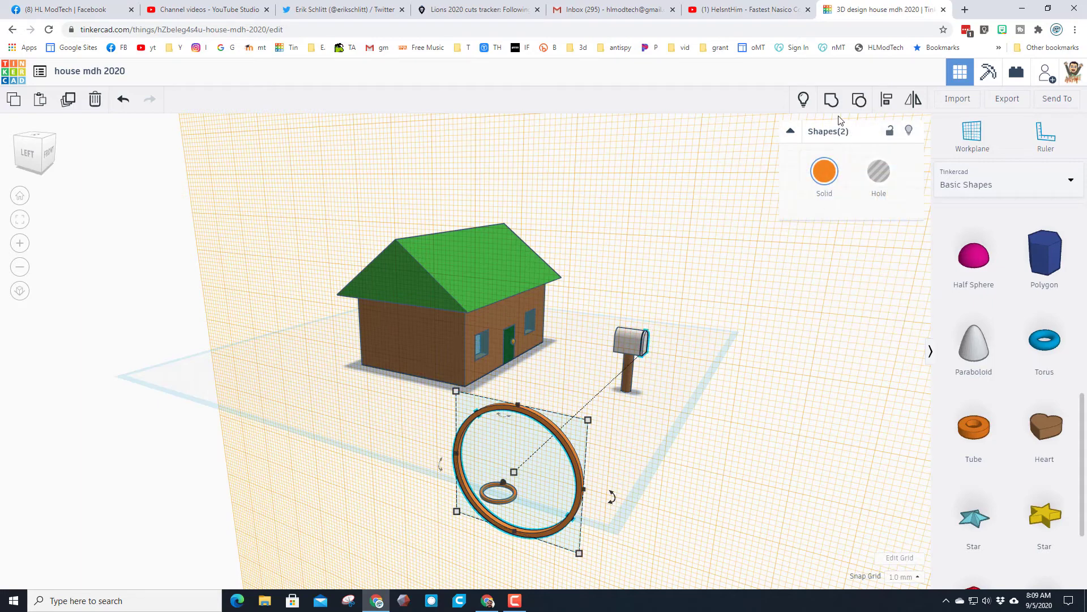
left_click(831, 101)
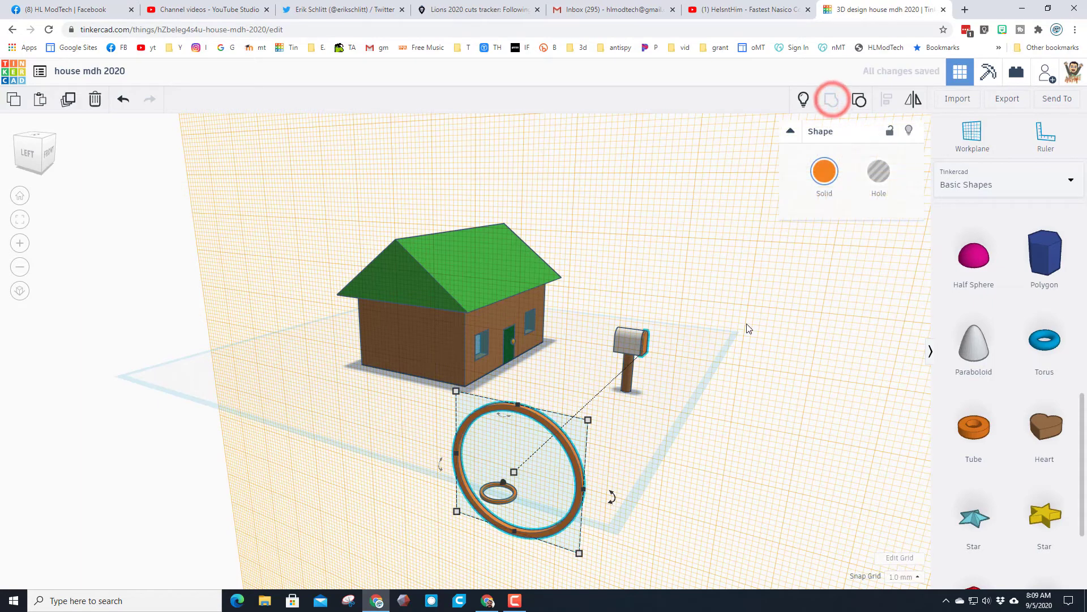
left_click(823, 165)
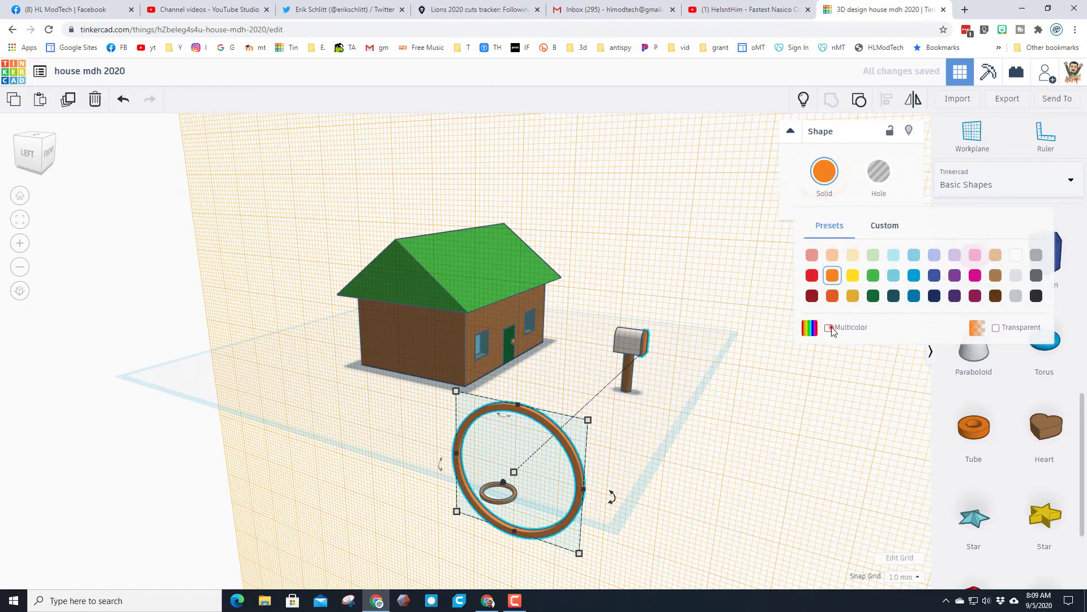
left_click(830, 328)
left_click(684, 389)
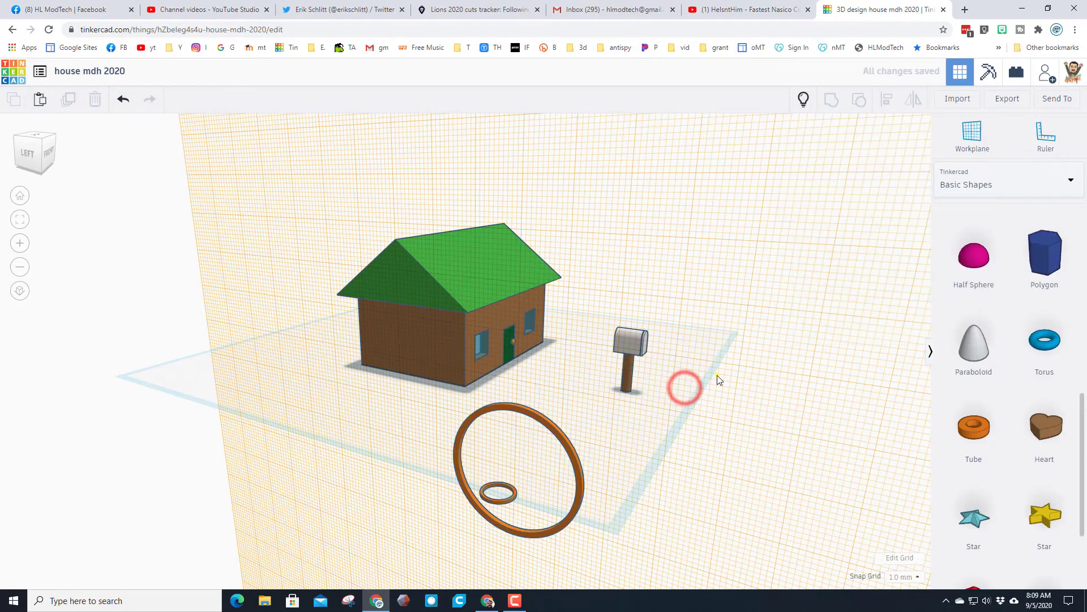
right_click_drag(716, 376, 882, 158)
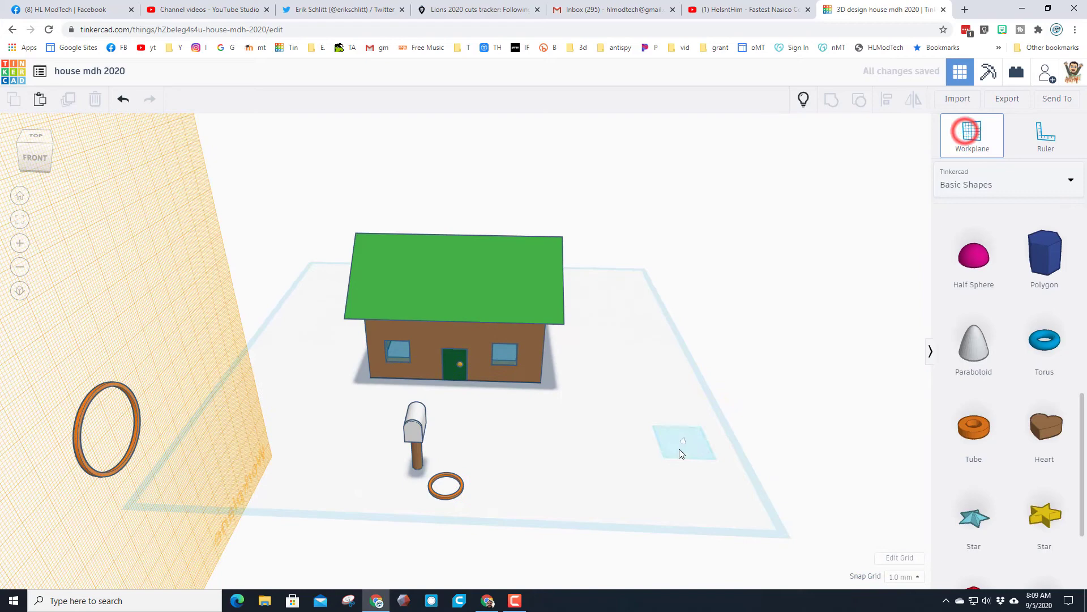
Test-swing the ring so the mailbox pivots back to 0°, then marquee-select the mailbox and ring from the left.
left_click(679, 450)
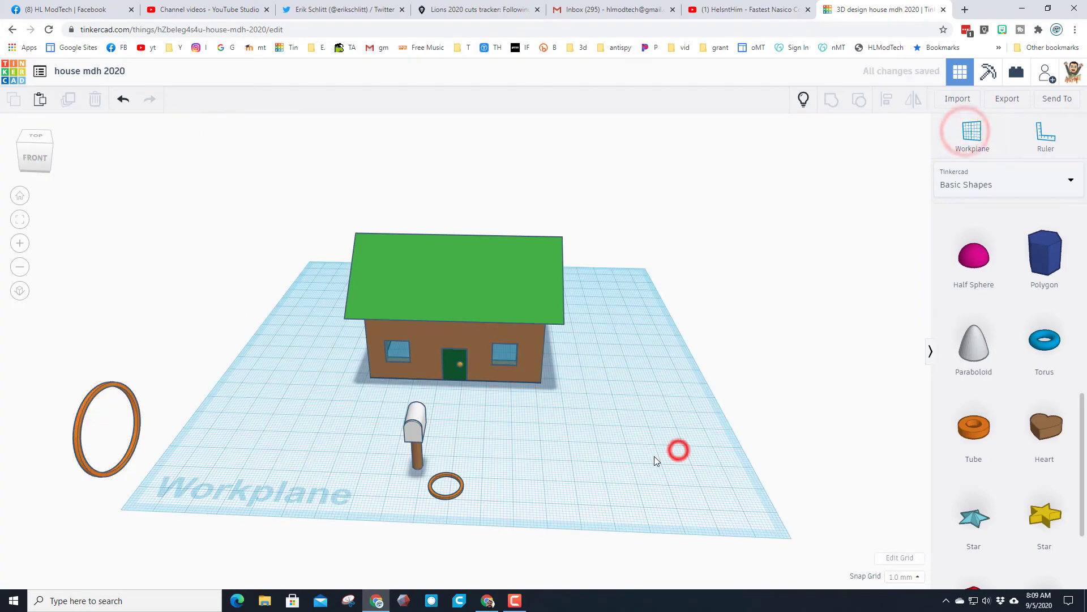
left_click(410, 432)
left_click_drag(88, 376, 80, 456)
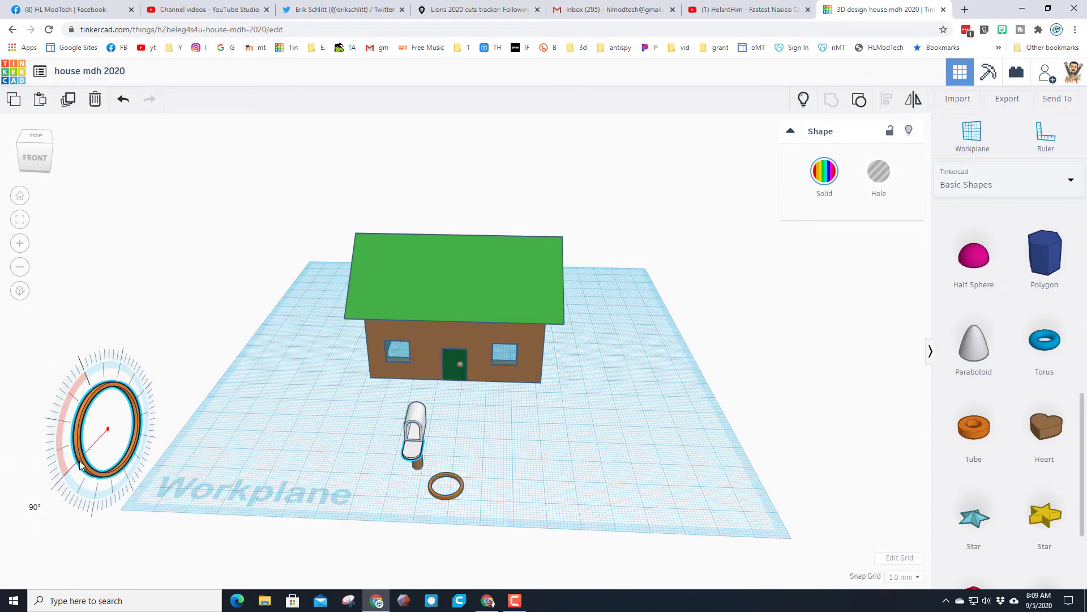
left_click_drag(75, 409, 95, 389)
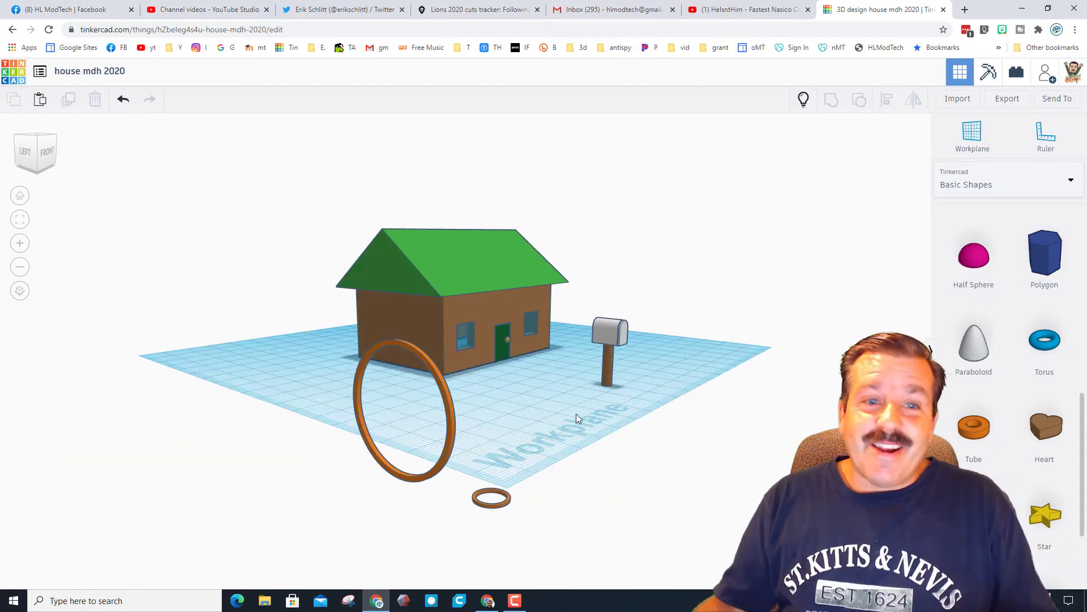
right_click_drag(489, 434, 549, 425)
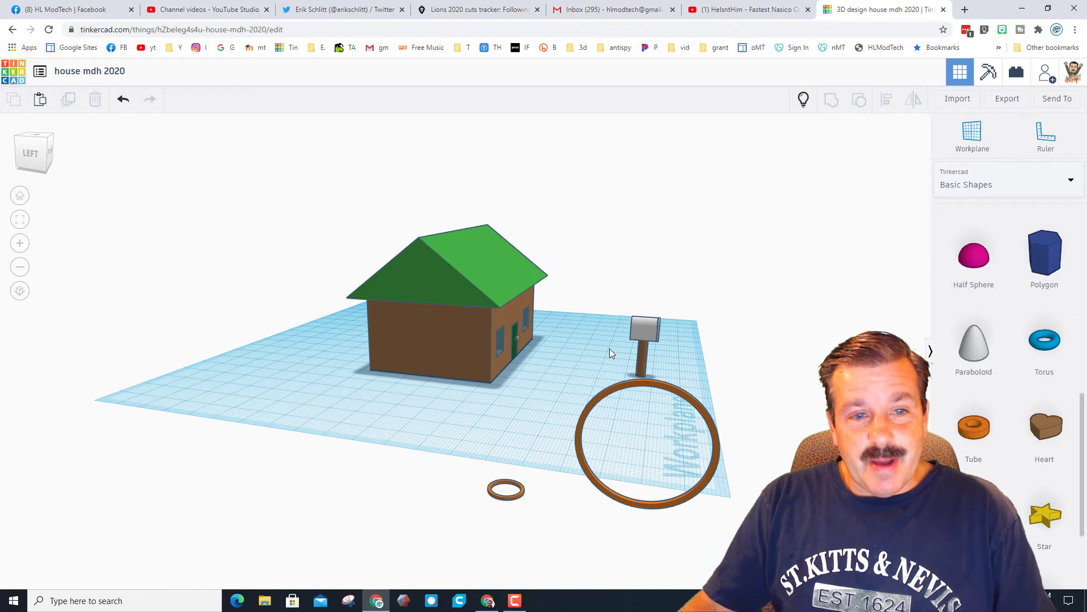
left_click_drag(586, 294, 749, 566)
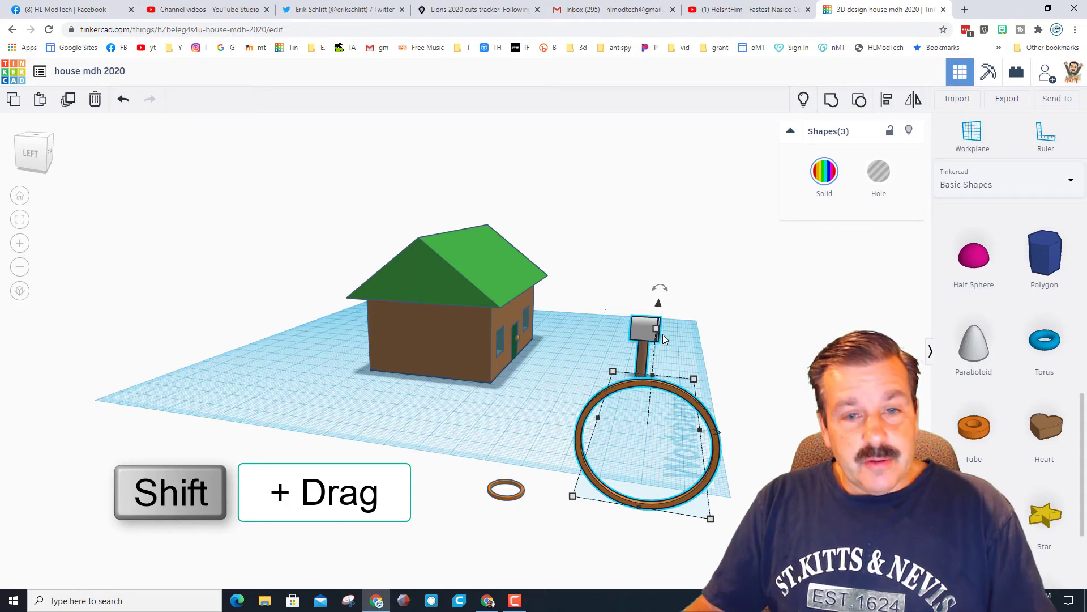
Shift-scale the mailbox-and-ring selection down proportionally from a corner handle.
left_click_drag(657, 334, 658, 338, "shift")
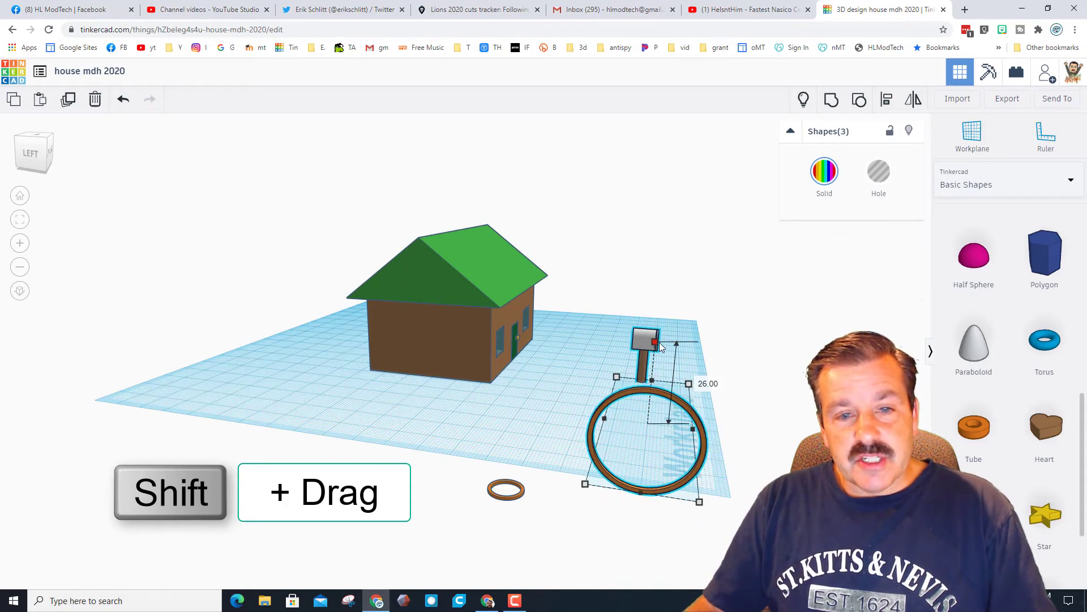
left_click_drag(660, 342, 671, 374, "shift")
left_click(737, 450)
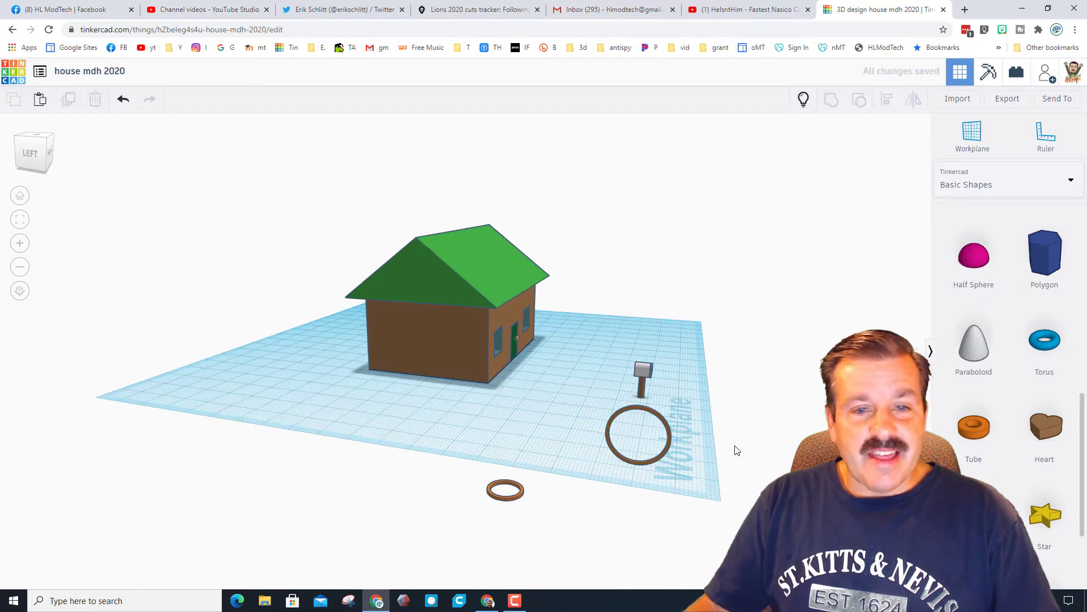
right_click_drag(736, 450, 585, 432)
scroll(498, 375, "up", 2)
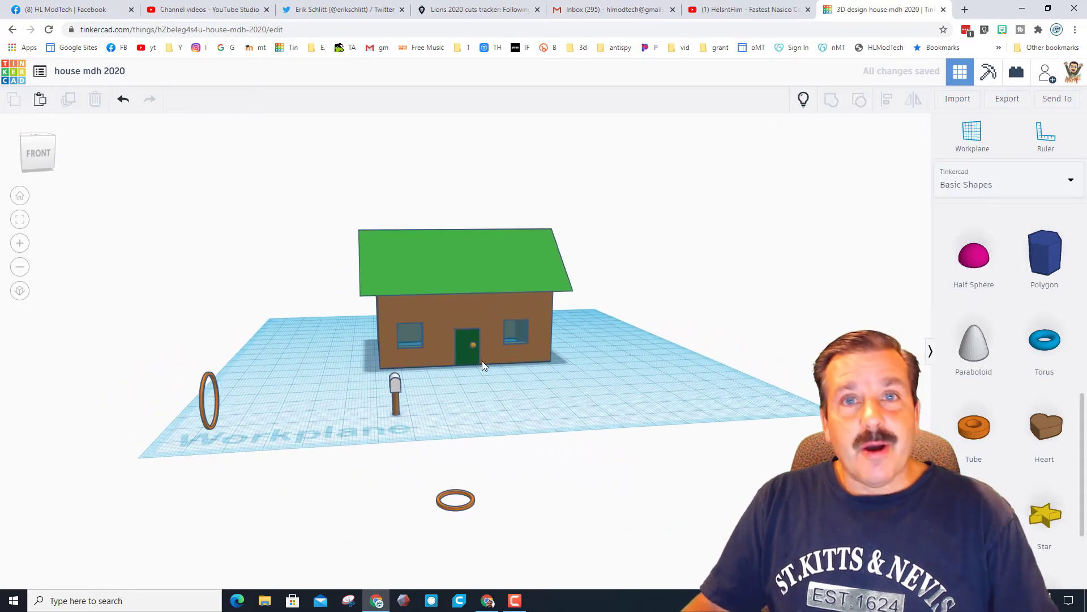
right_click_drag(475, 381, 460, 422)
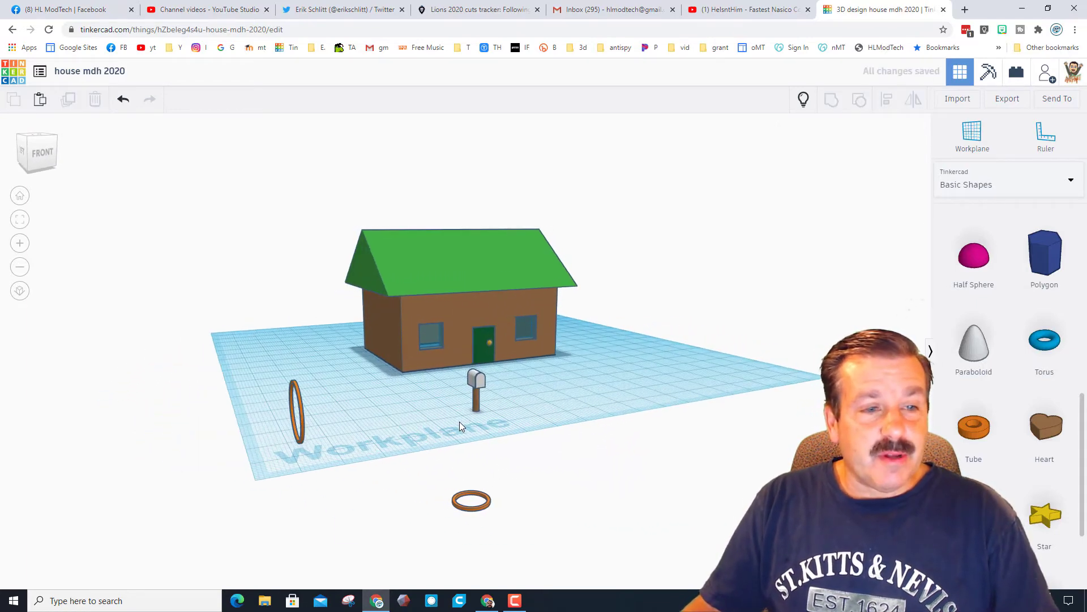
Nudge the large ring alone left twice with the arrow key, away from the mailbox.
left_click(302, 429)
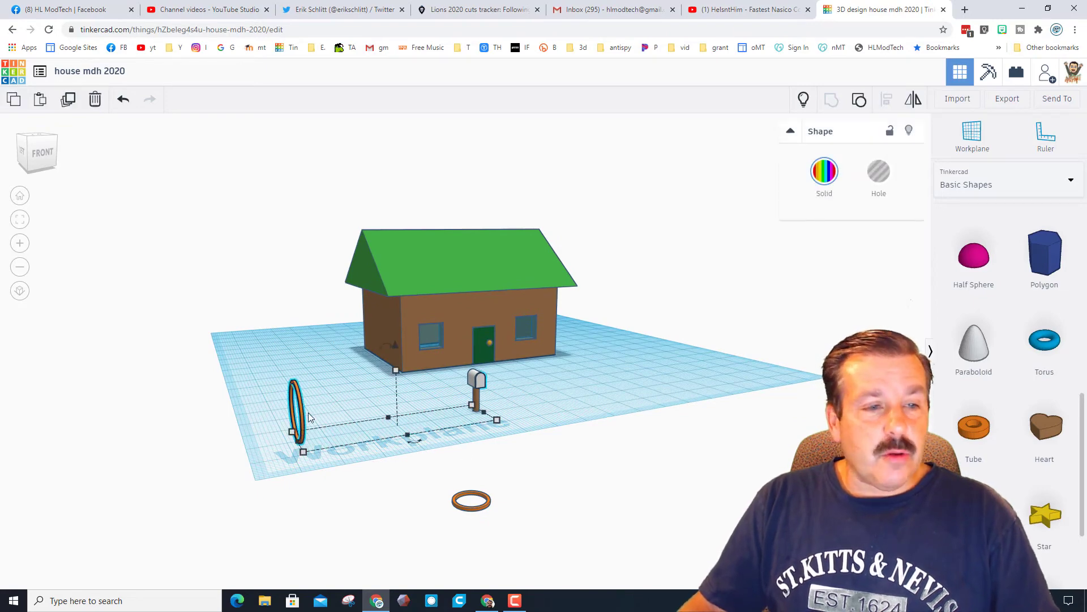
left_click(302, 412)
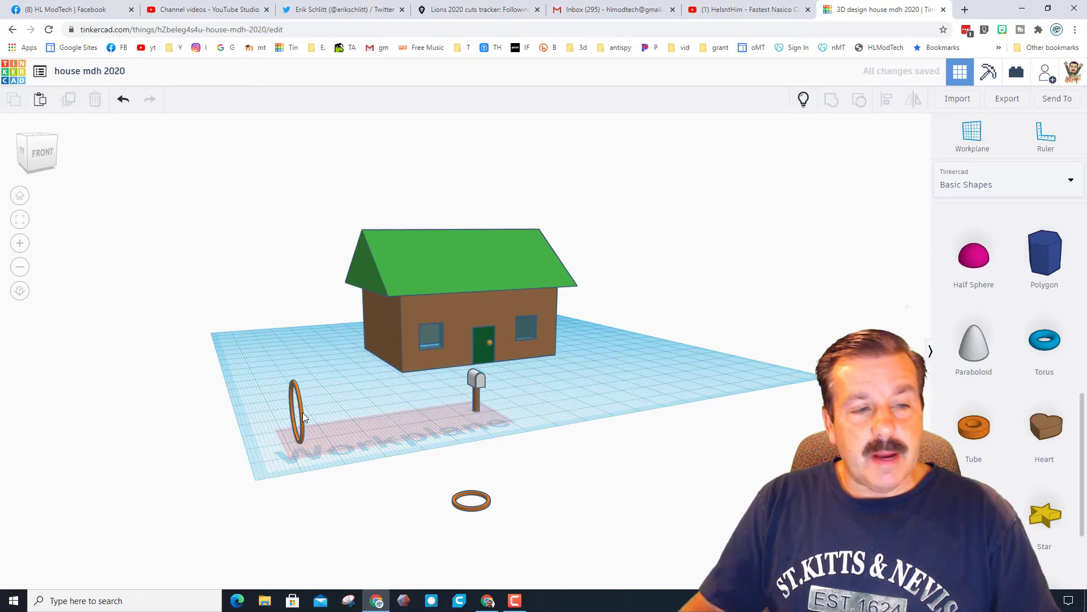
key("Left")
key("Left")
key("Left")
key("Left")
key("Left")
key("Left")
key("Left")
key("Left")
key("Left")
key("Left")
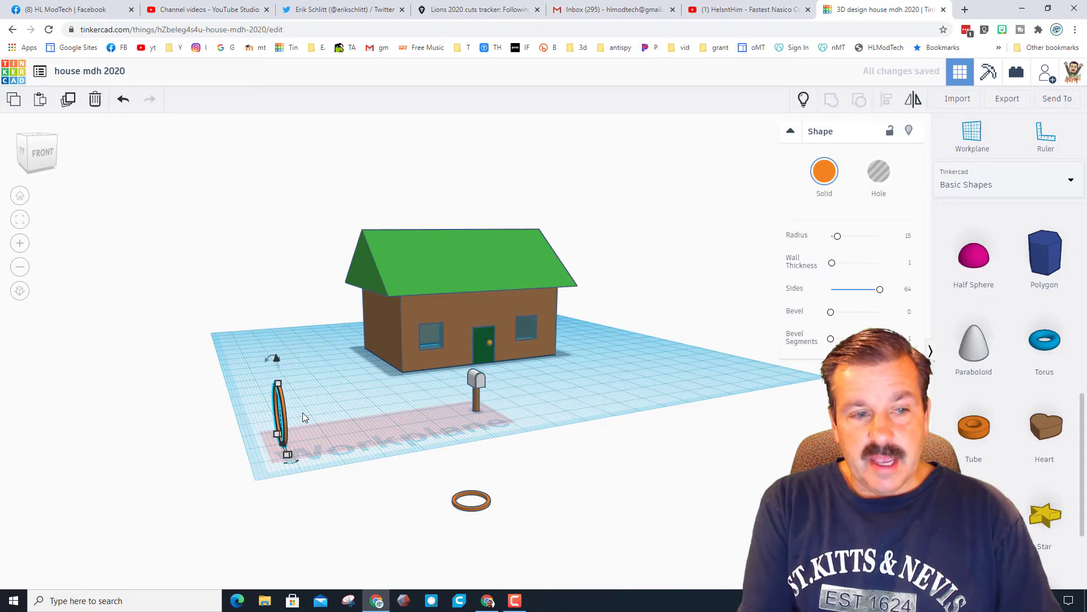
key("Left")
key("Left")
key("Left")
key("Left")
key("Left")
key("Left")
key("Left")
key("Left")
key("Left")
key("Left")
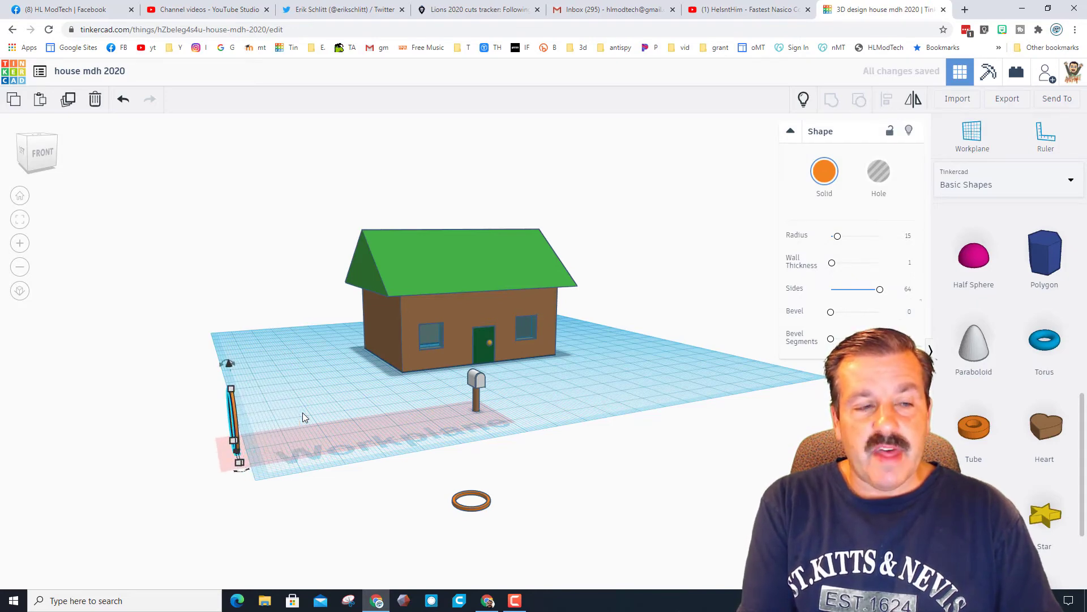
left_click(651, 425)
right_click_drag(655, 425, 308, 398)
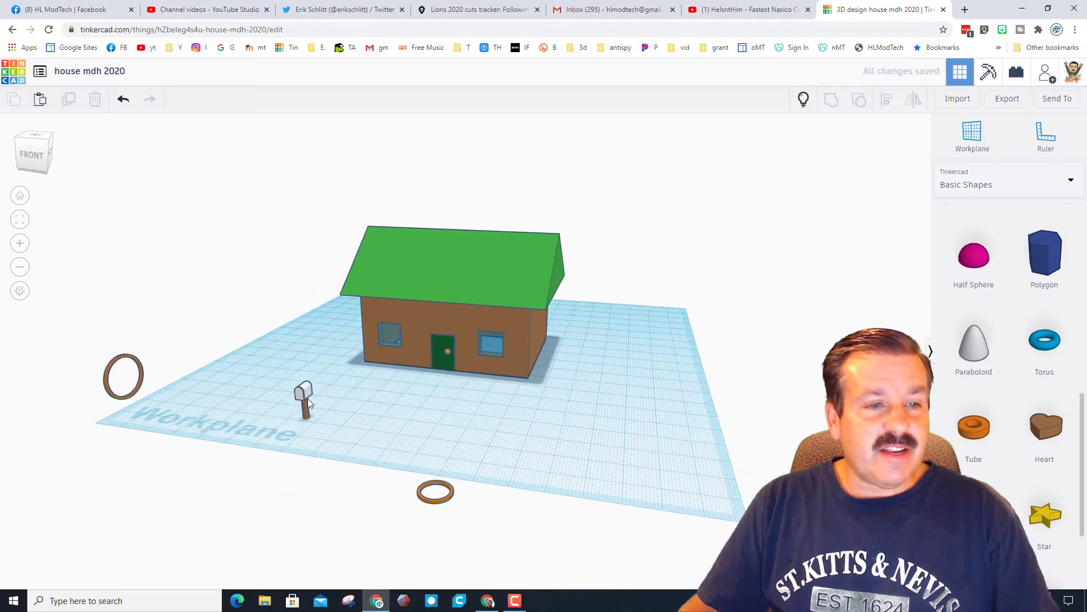
left_click(304, 408)
left_click_drag(113, 343, 101, 388)
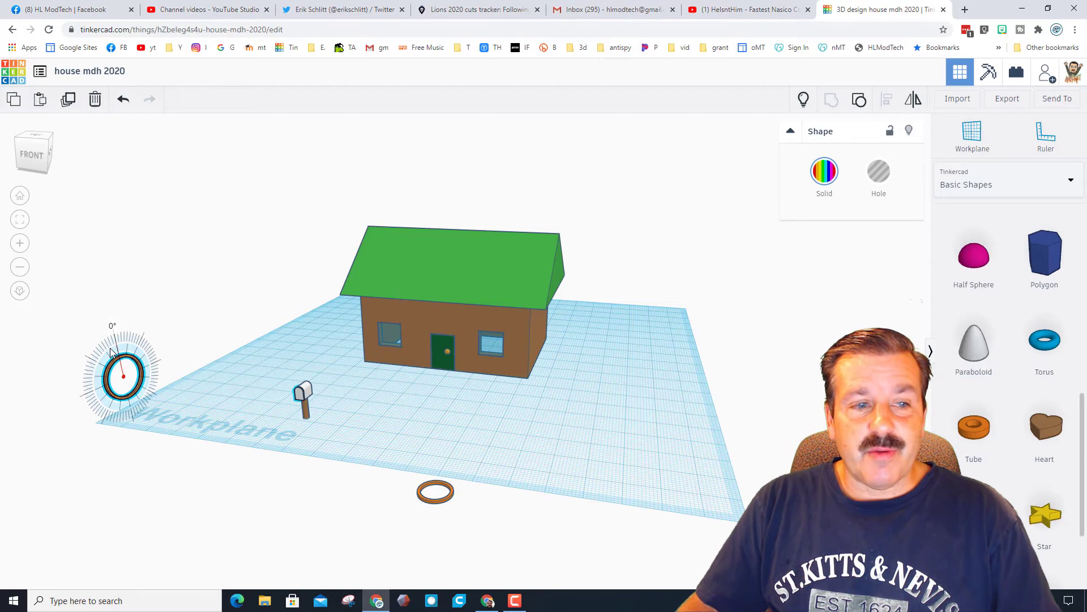
left_click(430, 423)
right_click_drag(429, 424, 516, 418)
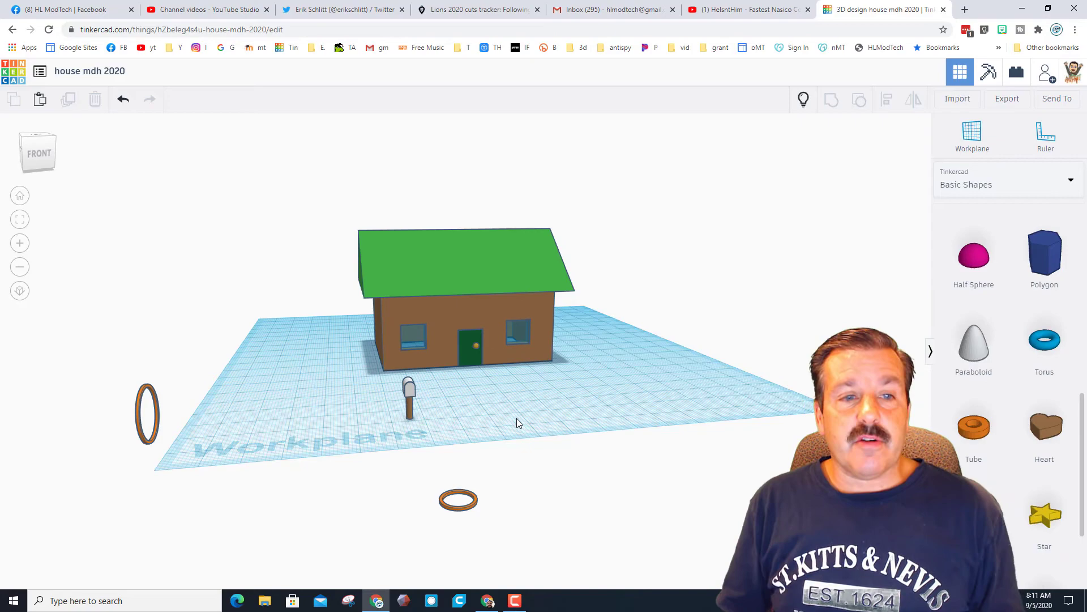
Hide the green roof to inspect inside the walls, then Show All to restore the roof and four figures.
right_click_drag(554, 406, 524, 343)
left_click(525, 287)
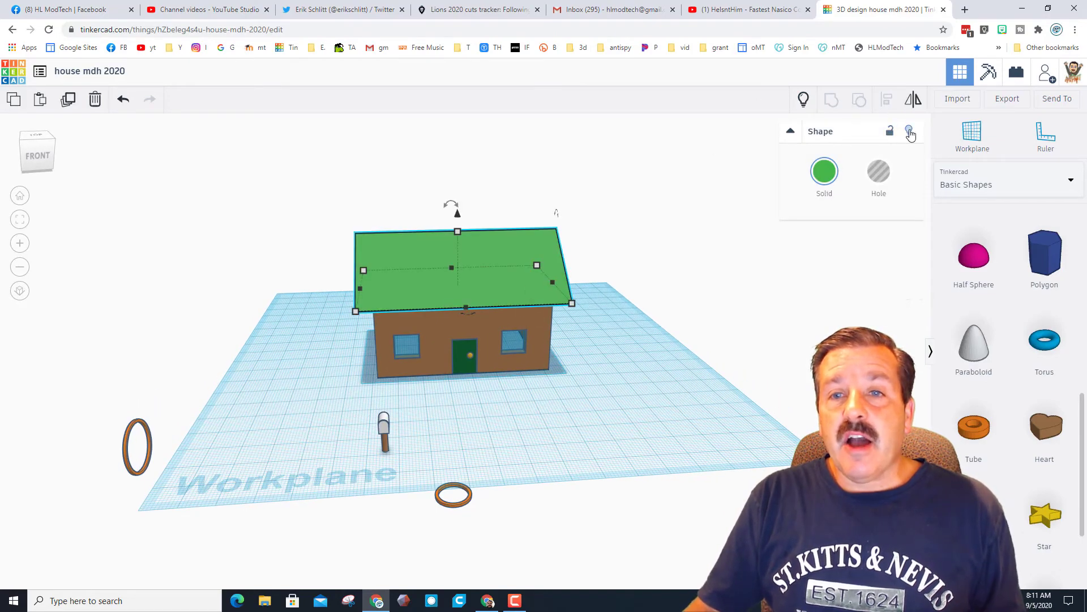
left_click(909, 132)
right_click_drag(667, 262, 482, 355)
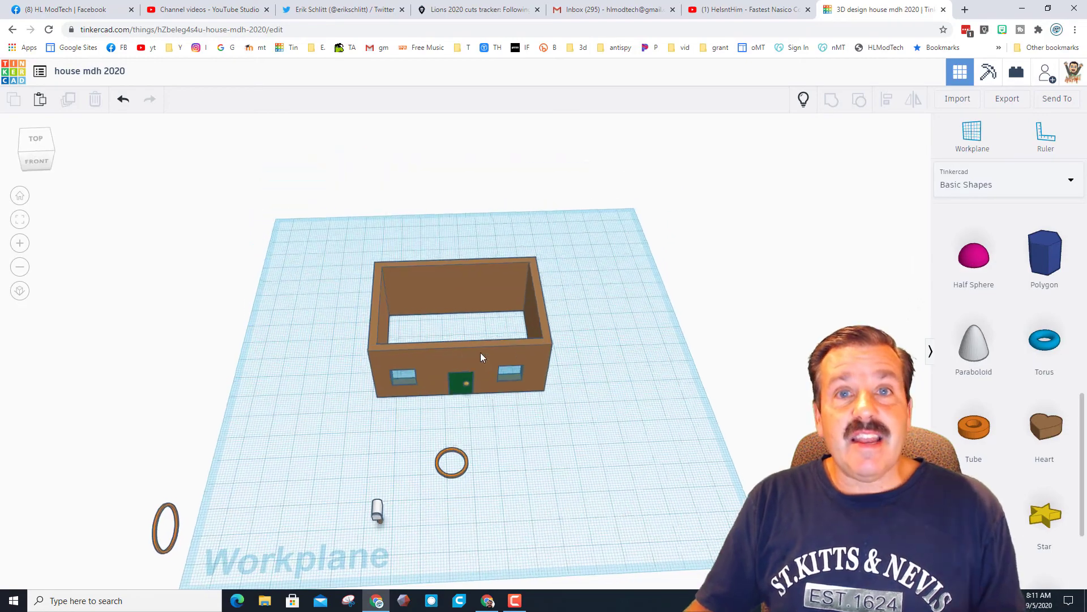
left_click(803, 101)
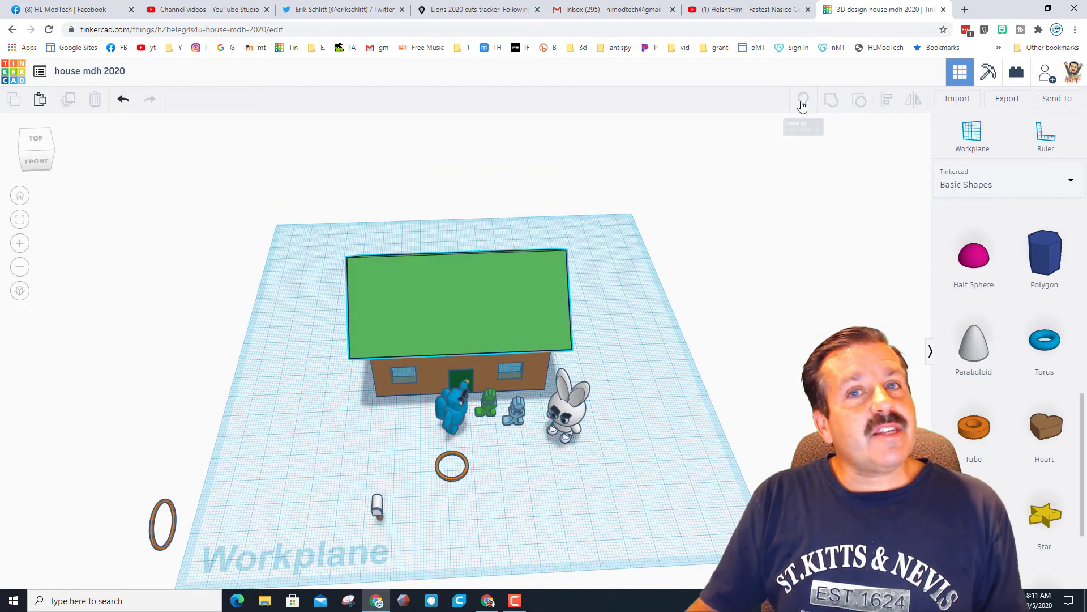
right_click_drag(624, 425, 558, 391)
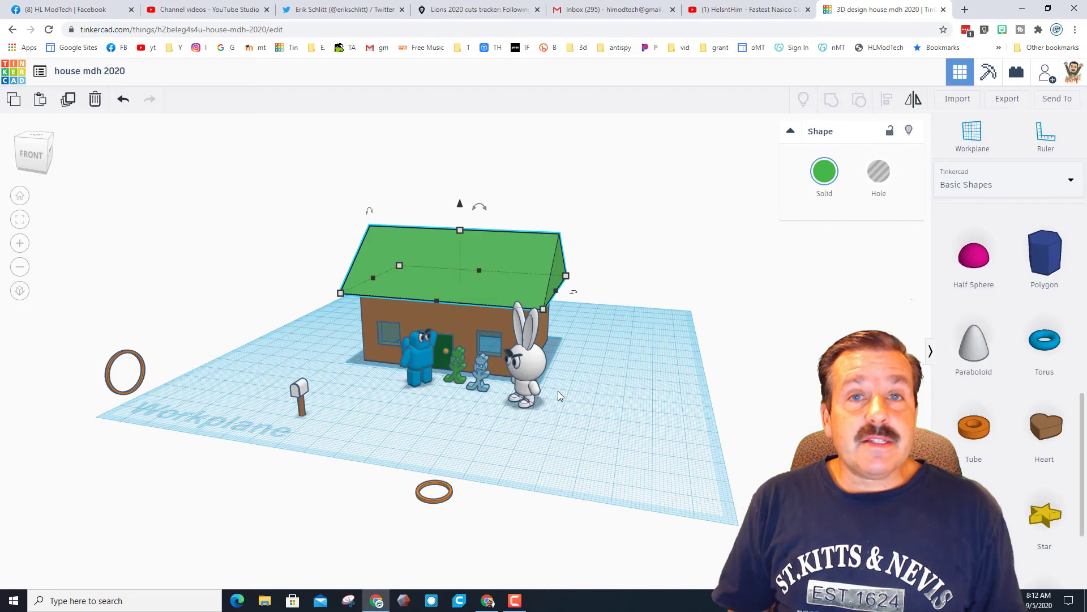
From Send To, invite people and generate and copy a new 336-hour collaboration link.
left_click(1057, 99)
scroll(601, 327, "down", 1)
scroll(602, 327, "down", 3)
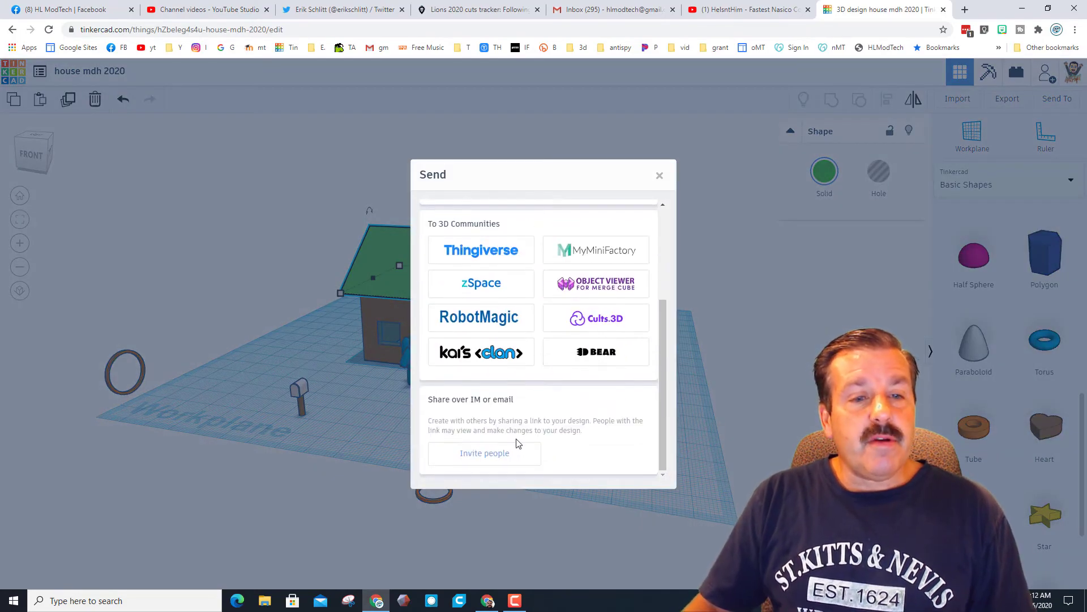
left_click(486, 456)
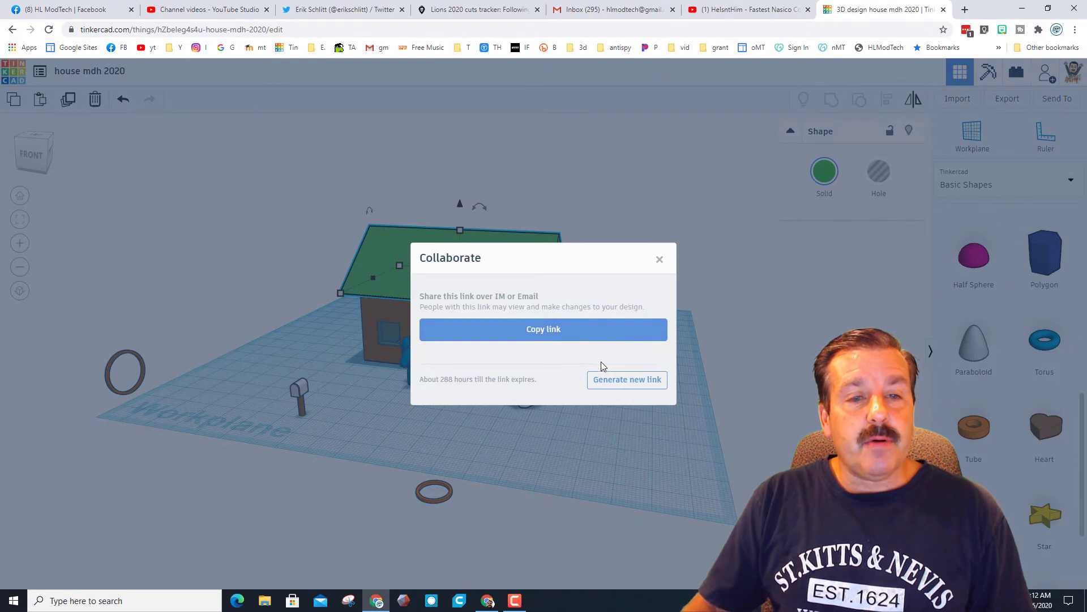
left_click(626, 380)
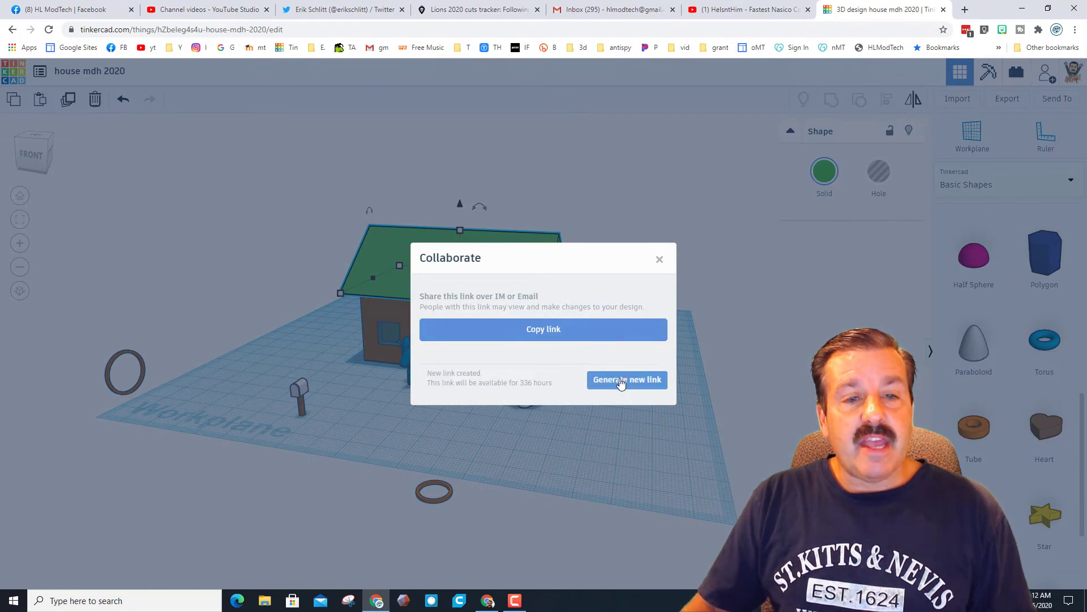
left_click(572, 330)
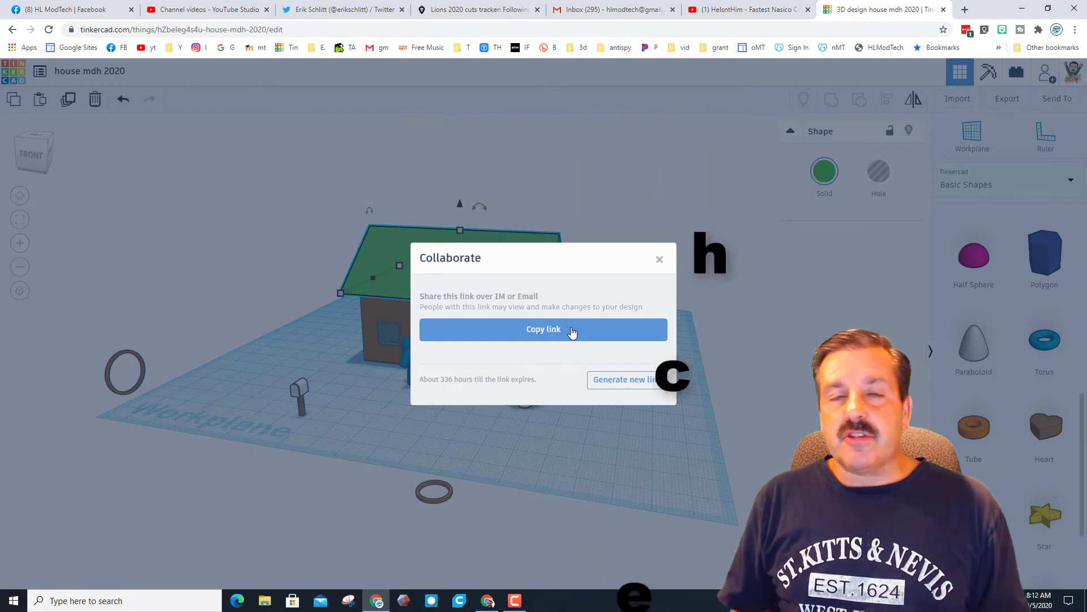
Close the Collaborate dialog and turn the view slightly right onto the house scene.
left_click(657, 260)
right_click_drag(654, 420, 725, 422)
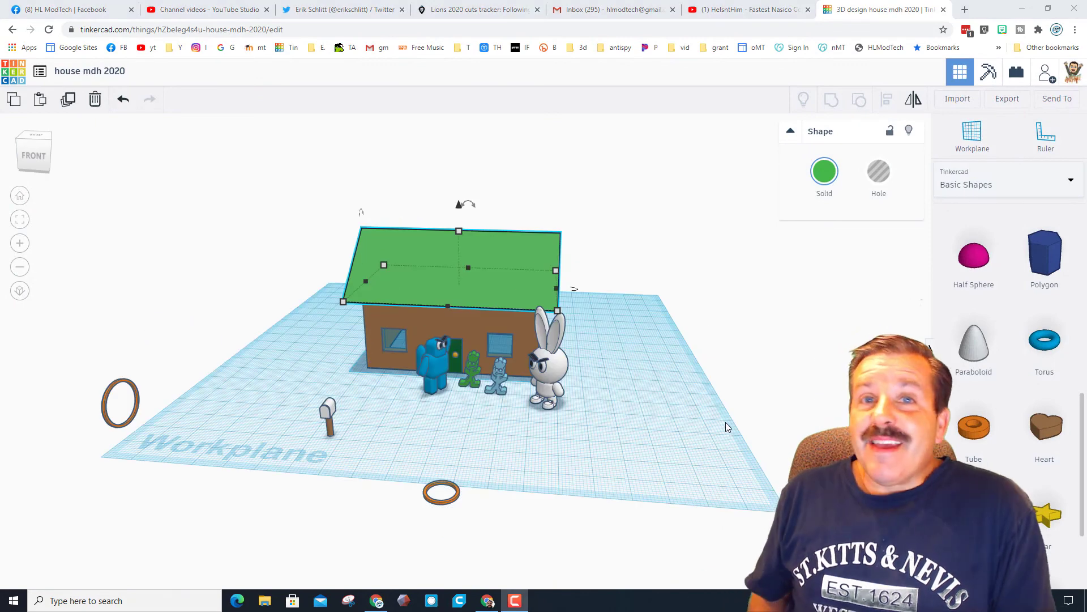